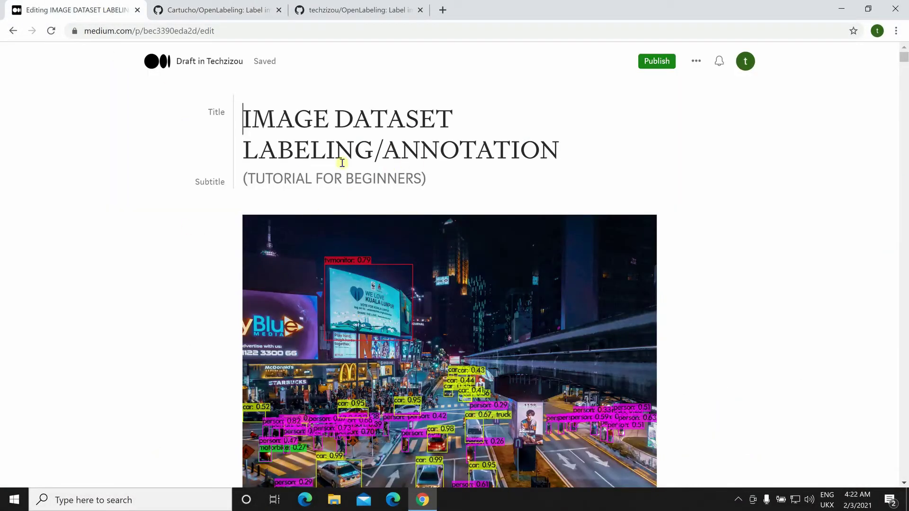
- Scroll through the Medium draft to the OpenLabeling download section
{"action": "scroll", "coordinate": [232, 213], "scroll_direction": "down", "scroll_amount": 7}
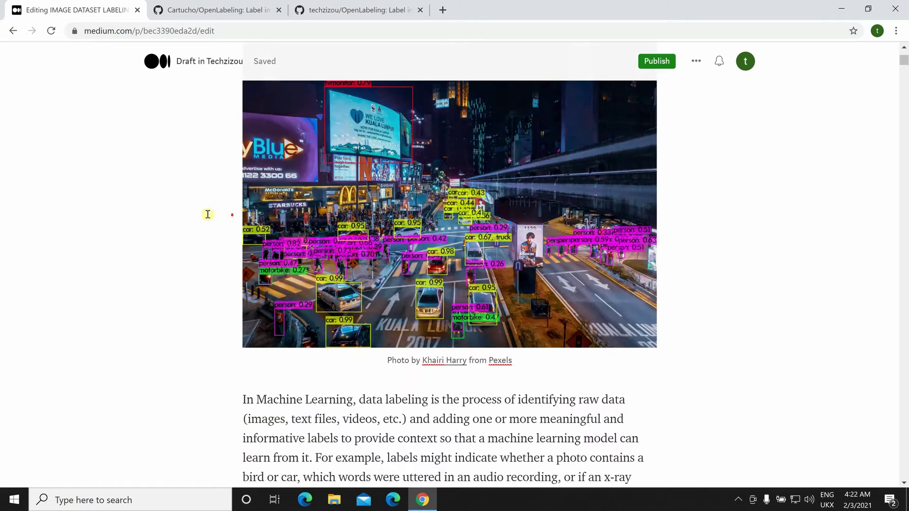
{"action": "scroll", "coordinate": [315, 230], "scroll_direction": "down", "scroll_amount": 4}
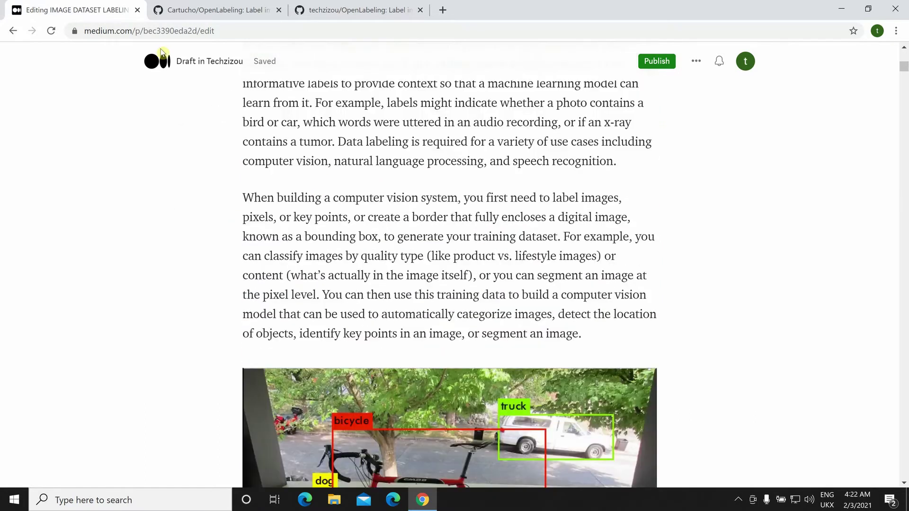
{"action": "scroll", "coordinate": [132, 183], "scroll_direction": "down", "scroll_amount": 6}
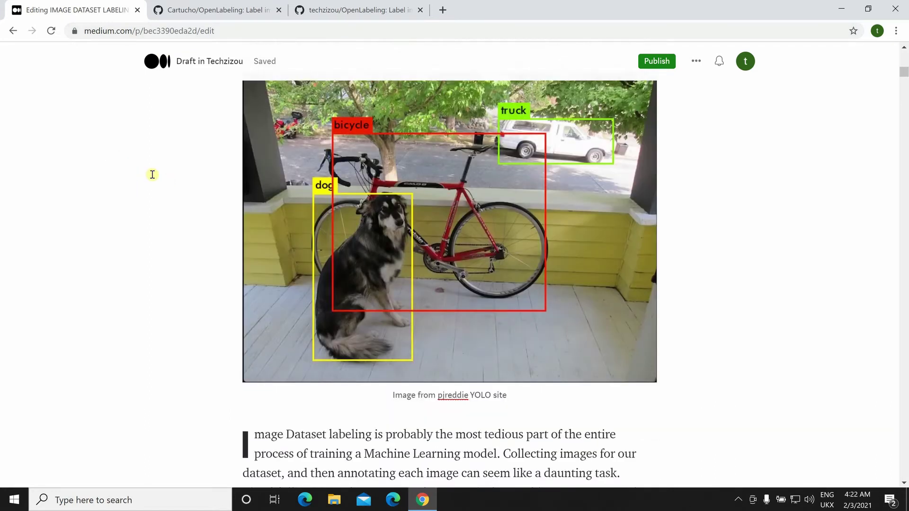
{"action": "scroll", "coordinate": [161, 175], "scroll_direction": "down", "scroll_amount": 10}
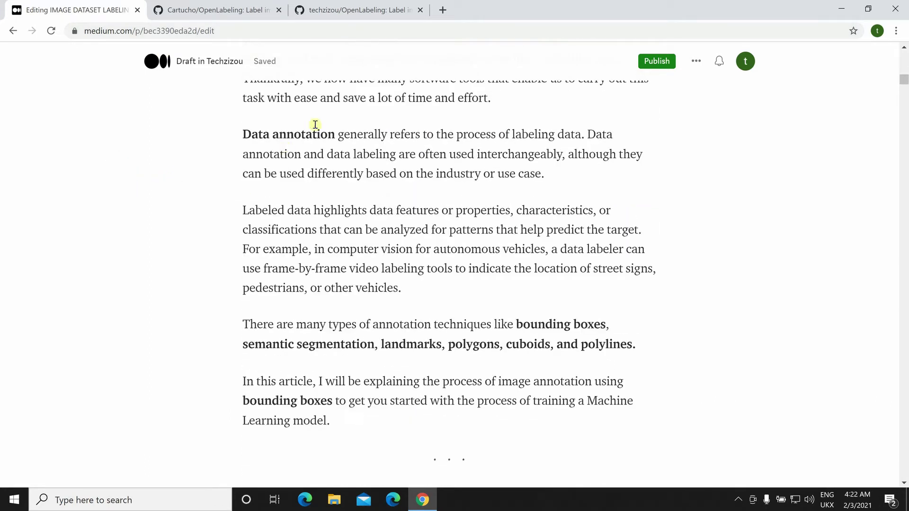
{"action": "scroll", "coordinate": [169, 193], "scroll_direction": "down", "scroll_amount": 4}
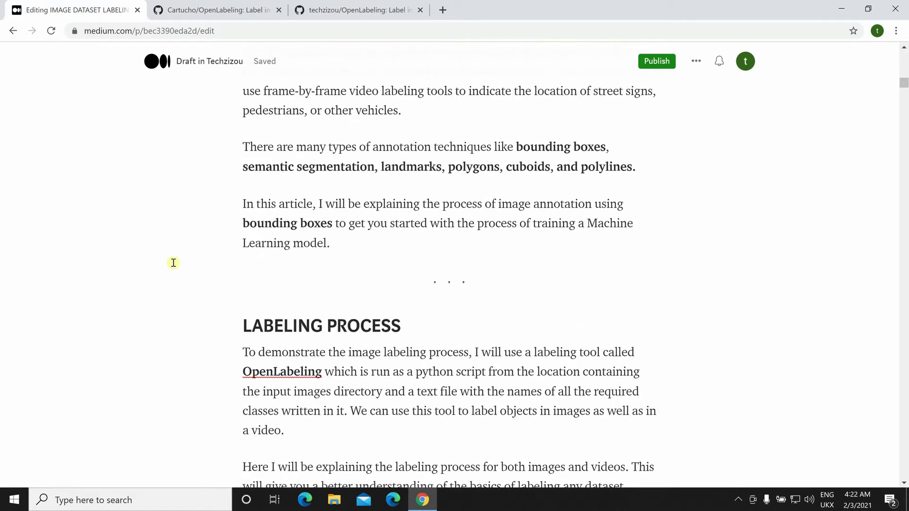
{"action": "scroll", "coordinate": [561, 254], "scroll_direction": "down", "scroll_amount": 3}
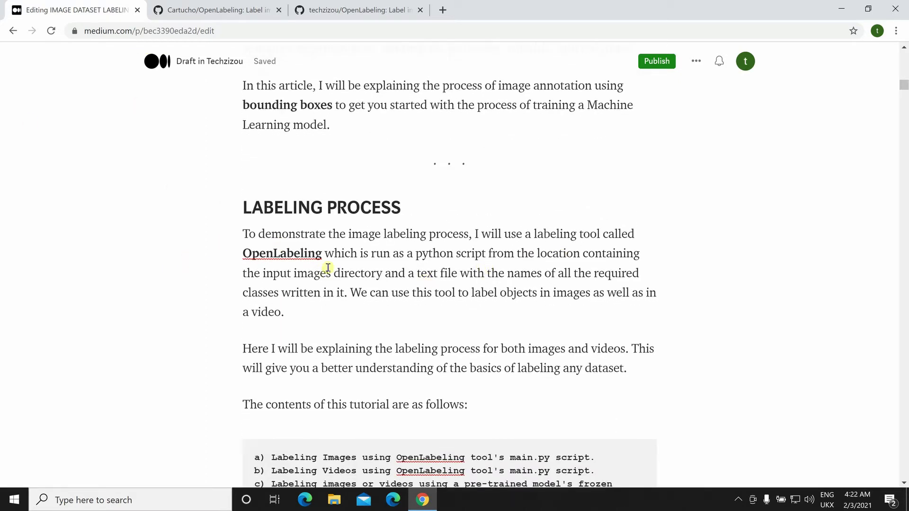
{"action": "left_click_drag", "start_coordinate": [244, 255], "coordinate": [322, 255]}
{"action": "left_click", "coordinate": [308, 256]}
{"action": "scroll", "coordinate": [246, 215], "scroll_direction": "down", "scroll_amount": 6}
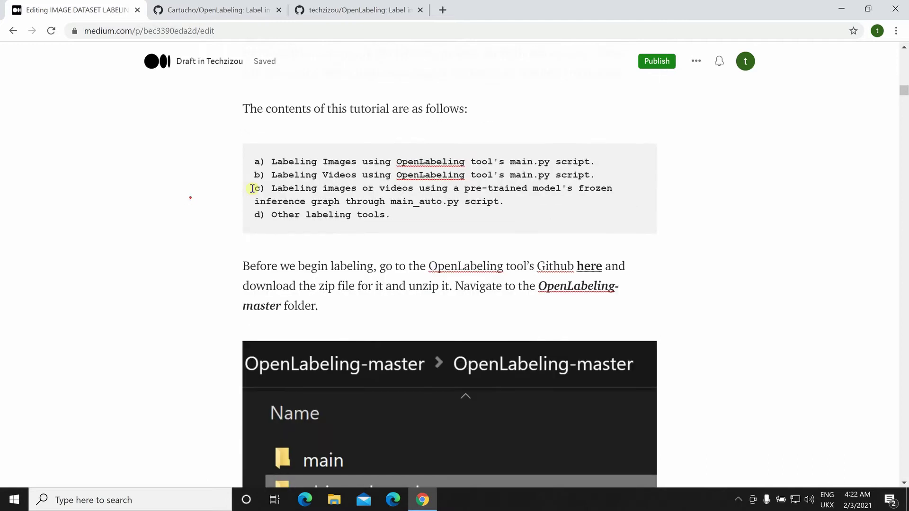
{"action": "scroll", "coordinate": [266, 246], "scroll_direction": "down", "scroll_amount": 10}
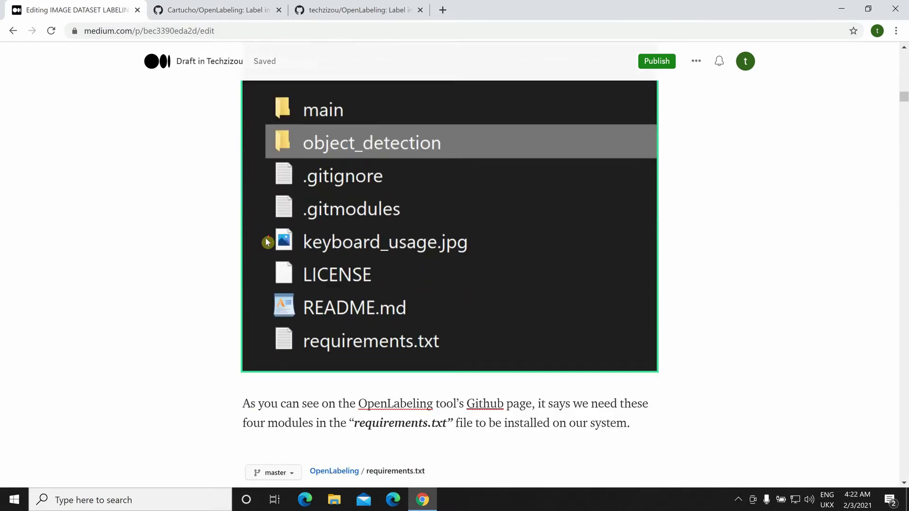
{"action": "scroll", "coordinate": [287, 216], "scroll_direction": "up", "scroll_amount": 3}
{"action": "left_click", "coordinate": [287, 216]}
{"action": "scroll", "coordinate": [286, 216], "scroll_direction": "up", "scroll_amount": 7}
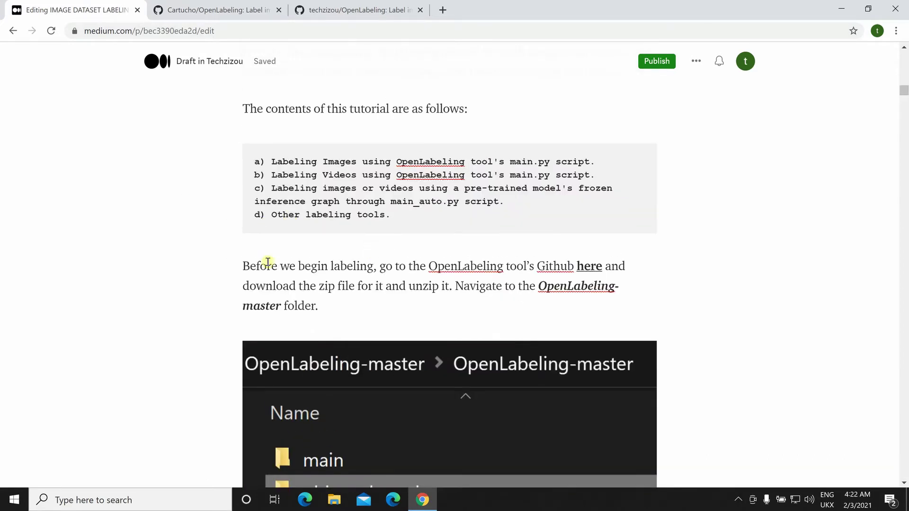
- Switch to the Cartucho/OpenLabeling repository and browse its README
{"action": "left_click", "coordinate": [251, 17]}
{"action": "scroll", "coordinate": [152, 188], "scroll_direction": "down", "scroll_amount": 2}
{"action": "scroll", "coordinate": [157, 185], "scroll_direction": "down", "scroll_amount": 1}
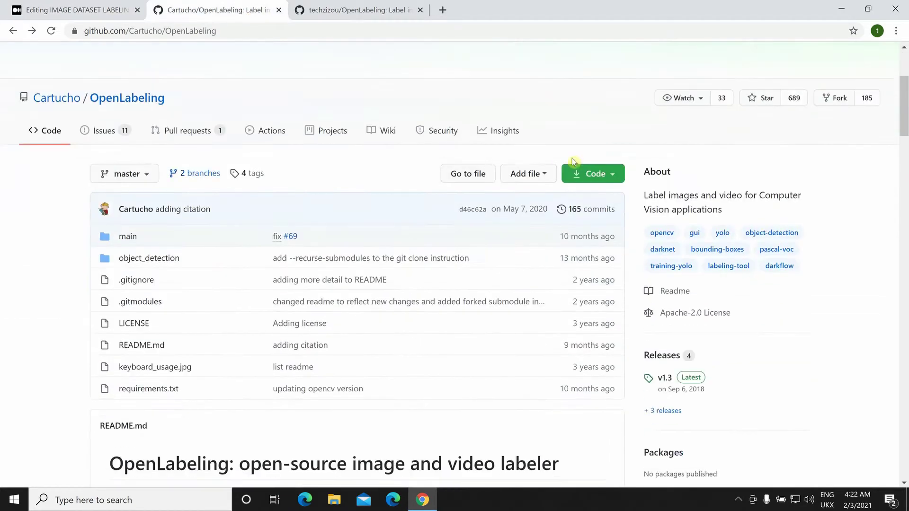
{"action": "scroll", "coordinate": [74, 202], "scroll_direction": "down", "scroll_amount": 20}
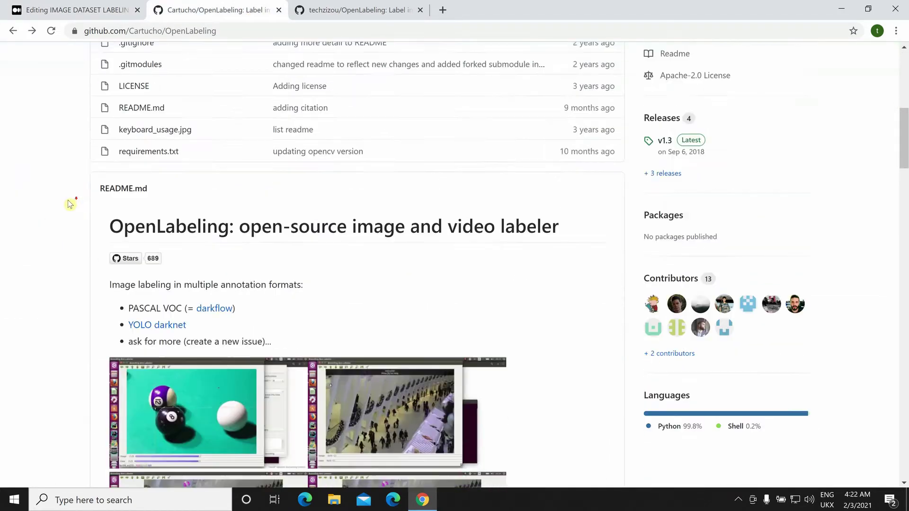
{"action": "scroll", "coordinate": [130, 270], "scroll_direction": "down", "scroll_amount": 15}
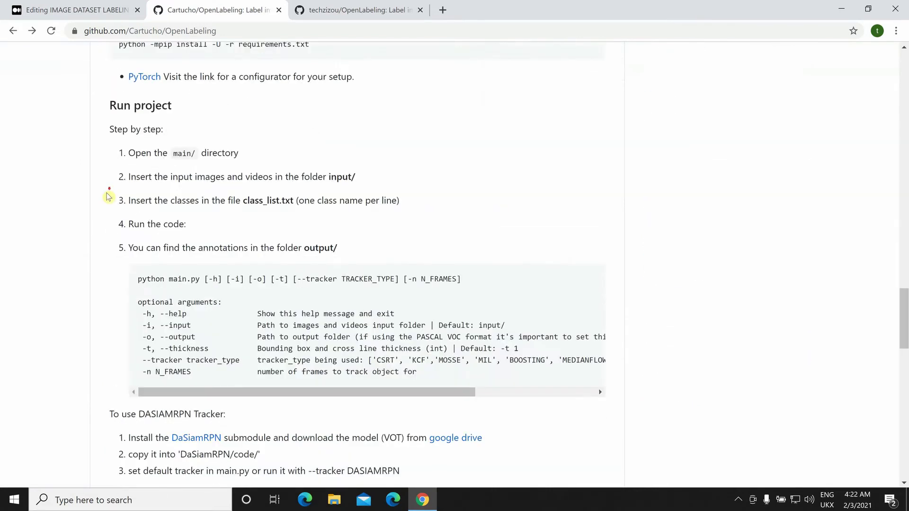
{"action": "scroll", "coordinate": [112, 195], "scroll_direction": "up", "scroll_amount": 20}
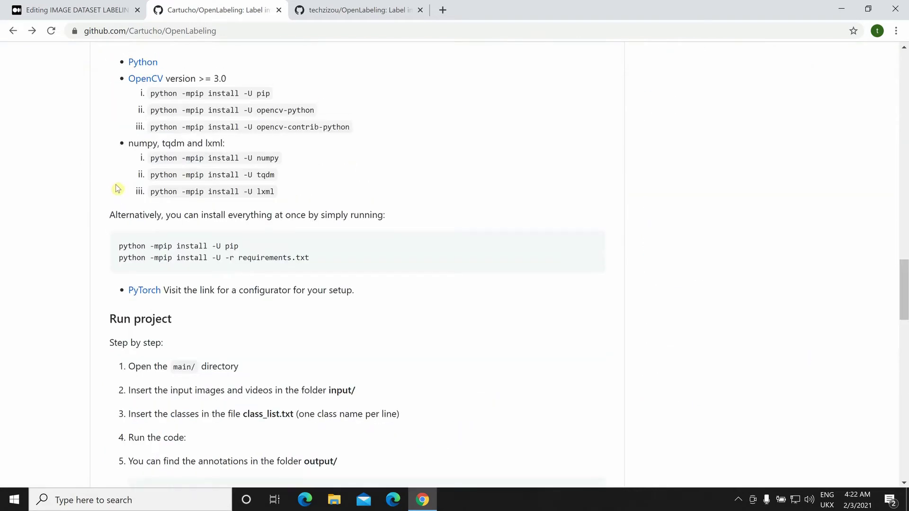
- Check the Medium draft, then open the repository's green Code clone and download options
{"action": "left_click", "coordinate": [78, 10]}
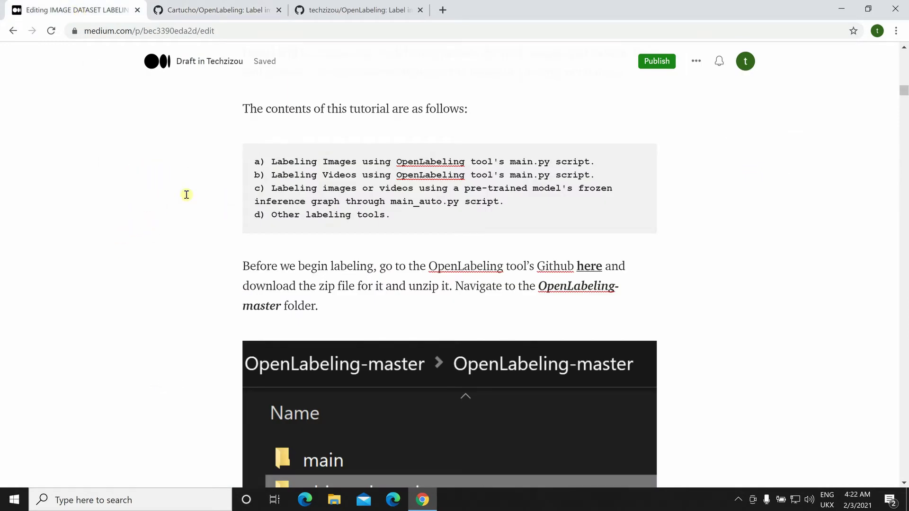
{"action": "scroll", "coordinate": [445, 258], "scroll_direction": "down", "scroll_amount": 2}
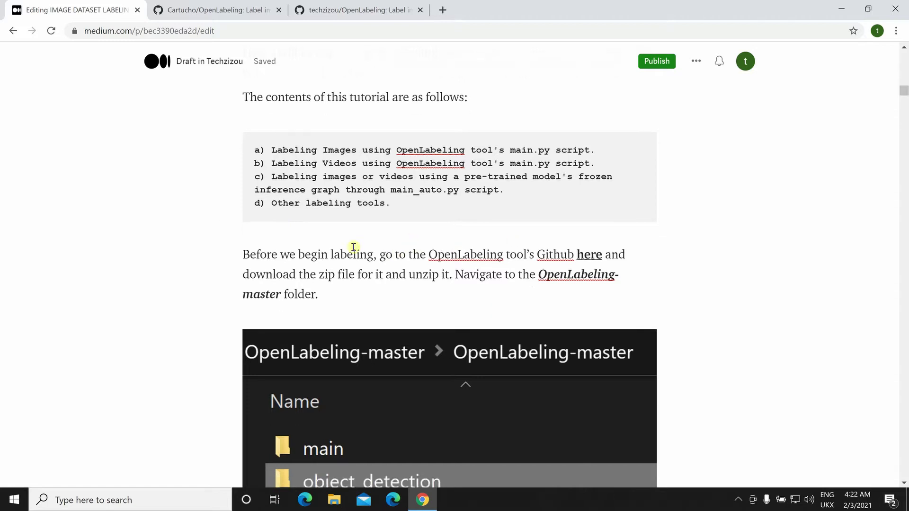
{"action": "left_click", "coordinate": [232, 10]}
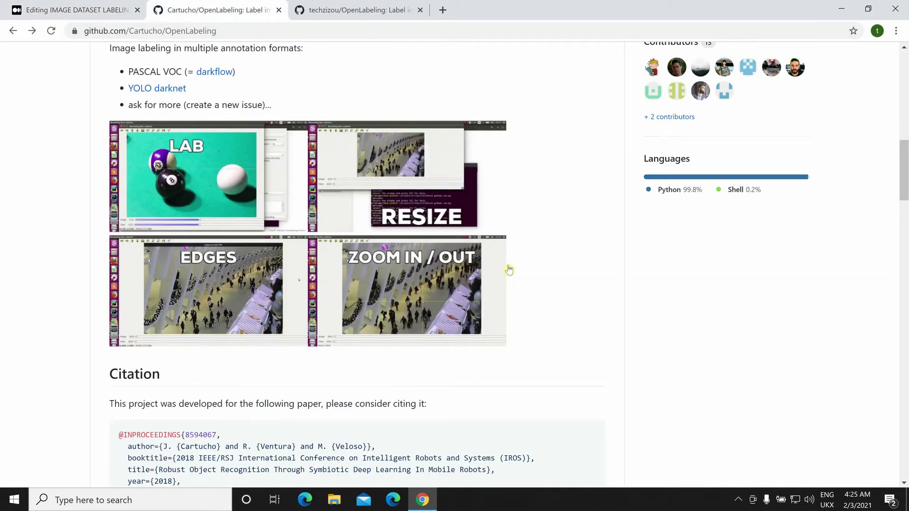
{"action": "scroll", "coordinate": [452, 197], "scroll_direction": "up", "scroll_amount": 2}
{"action": "scroll", "coordinate": [450, 195], "scroll_direction": "up", "scroll_amount": 10}
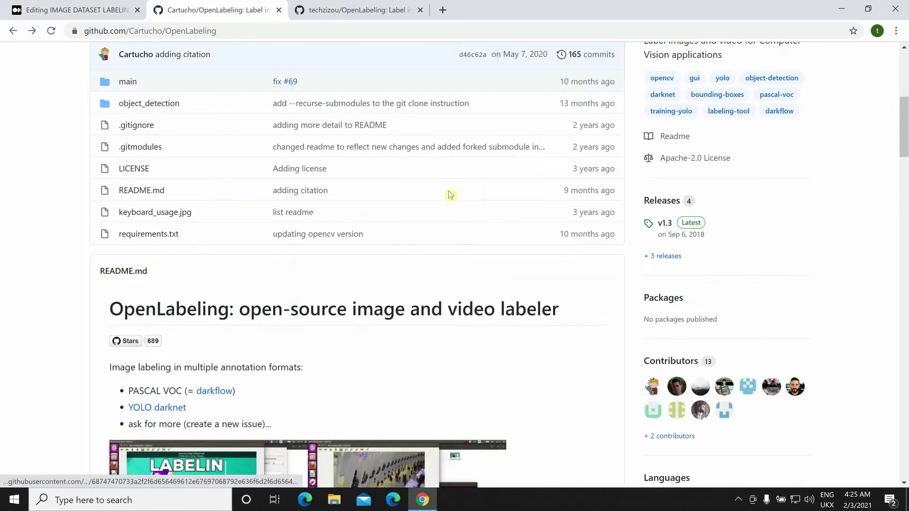
{"action": "left_click", "coordinate": [594, 350]}
{"action": "scroll", "coordinate": [557, 401], "scroll_direction": "down", "scroll_amount": 2}
- Download the repository ZIP and extract it to an OpenLabeling-master folder
{"action": "left_click", "coordinate": [497, 383]}
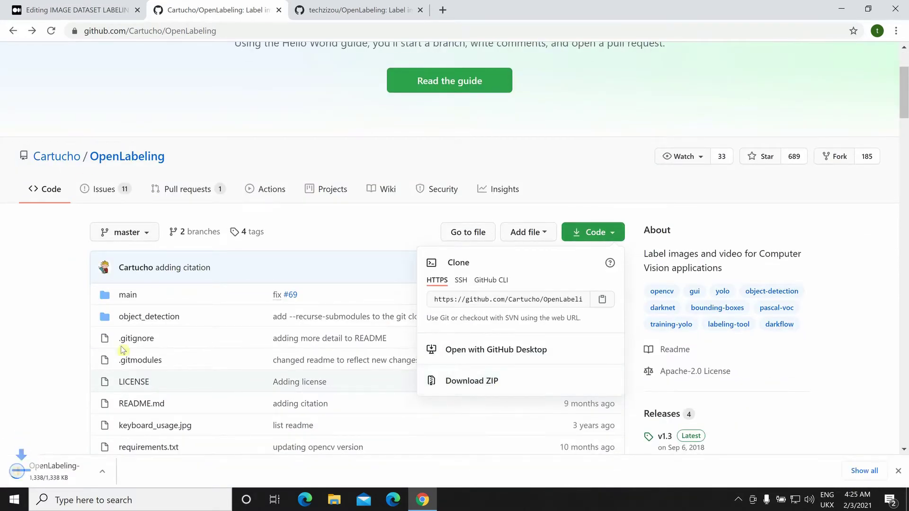
{"action": "left_click", "coordinate": [126, 472]}
{"action": "left_click", "coordinate": [144, 431]}
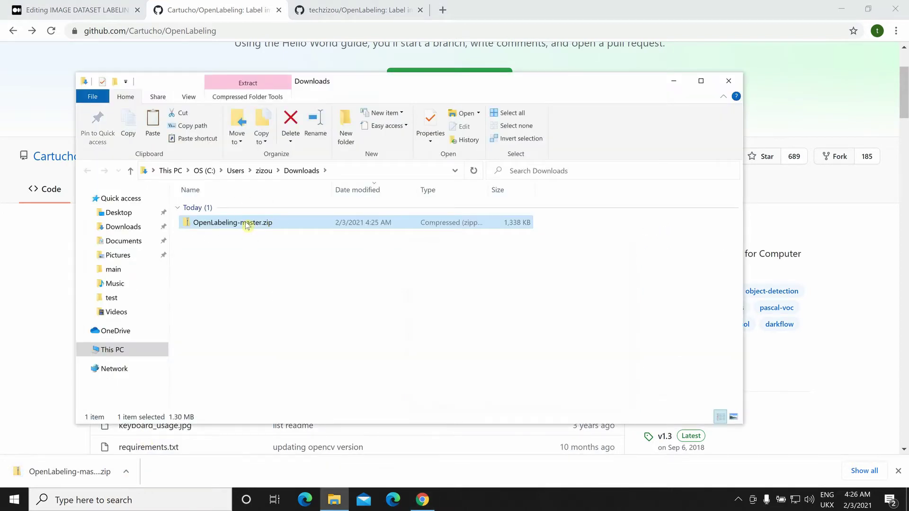
{"action": "right_click", "coordinate": [246, 222]}
{"action": "left_click", "coordinate": [280, 277]}
{"action": "left_click", "coordinate": [242, 237]}
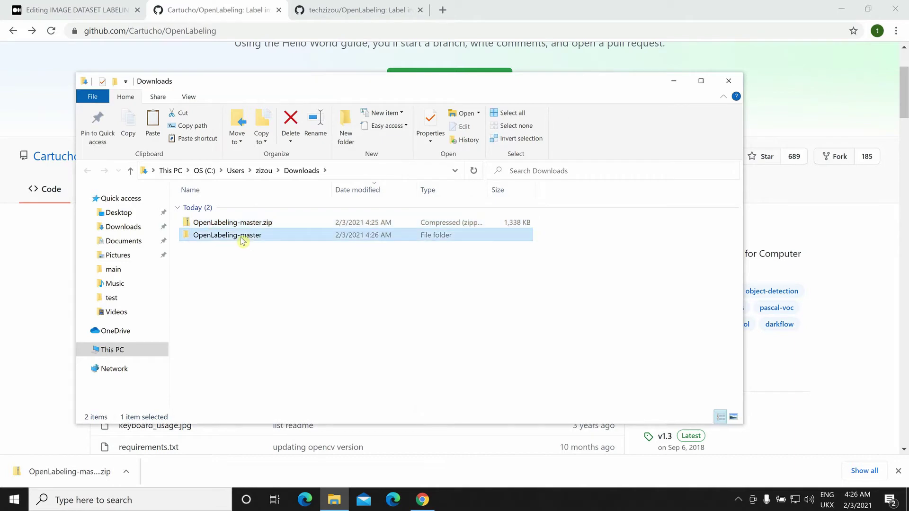
- Paste the extracted OpenLabeling-master folder onto the desktop
{"action": "left_click", "coordinate": [729, 81]}
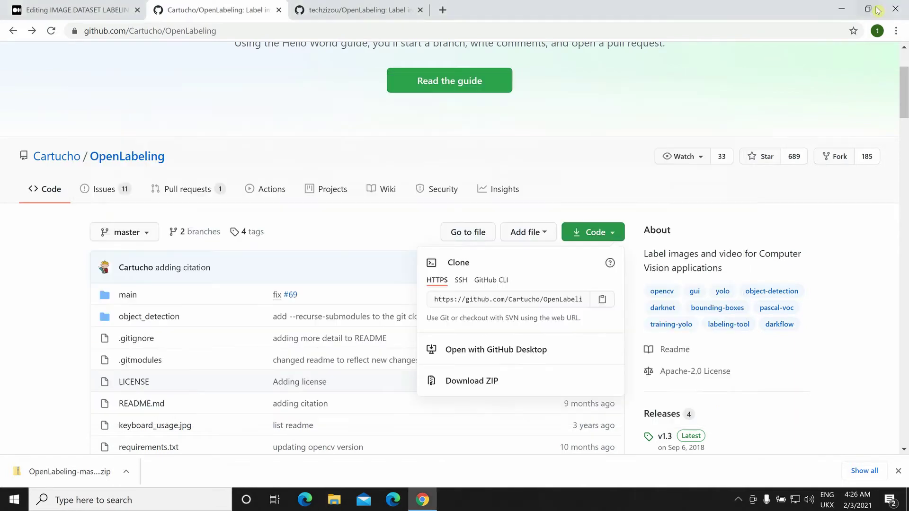
{"action": "left_click", "coordinate": [842, 8]}
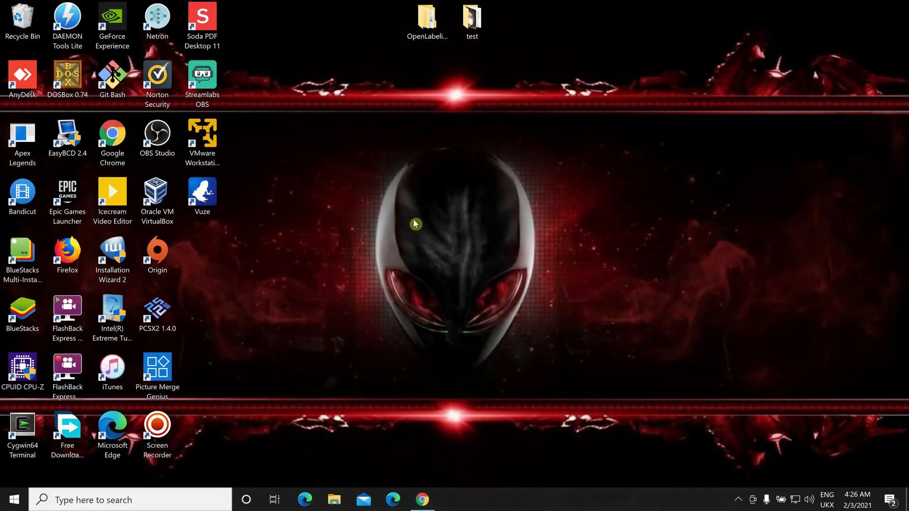
{"action": "right_click", "coordinate": [425, 241]}
{"action": "left_click", "coordinate": [456, 180]}
{"action": "right_click", "coordinate": [437, 190]}
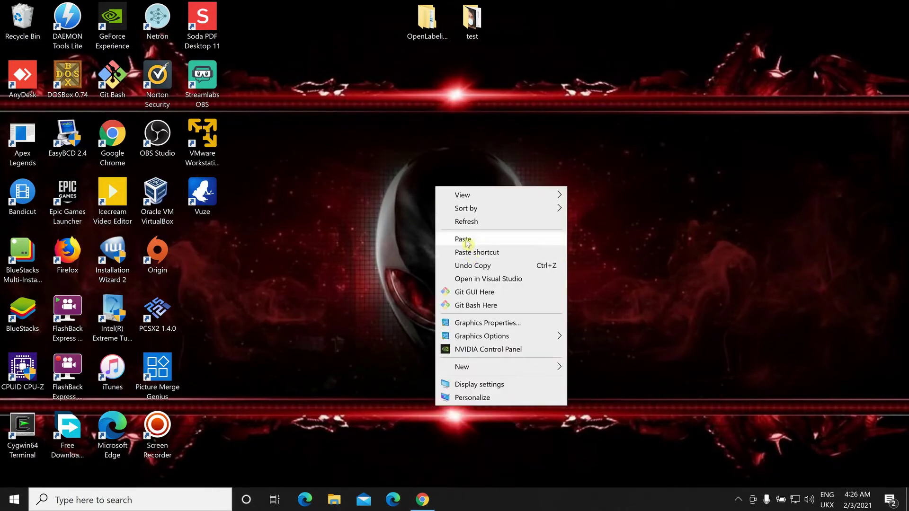
{"action": "left_click", "coordinate": [467, 239]}
{"action": "left_click_drag", "start_coordinate": [416, 217], "coordinate": [301, 273]}
- Open OpenLabeling-master\OpenLabeling-master, with a quick look at the Medium draft
{"action": "double_click", "coordinate": [301, 274]}
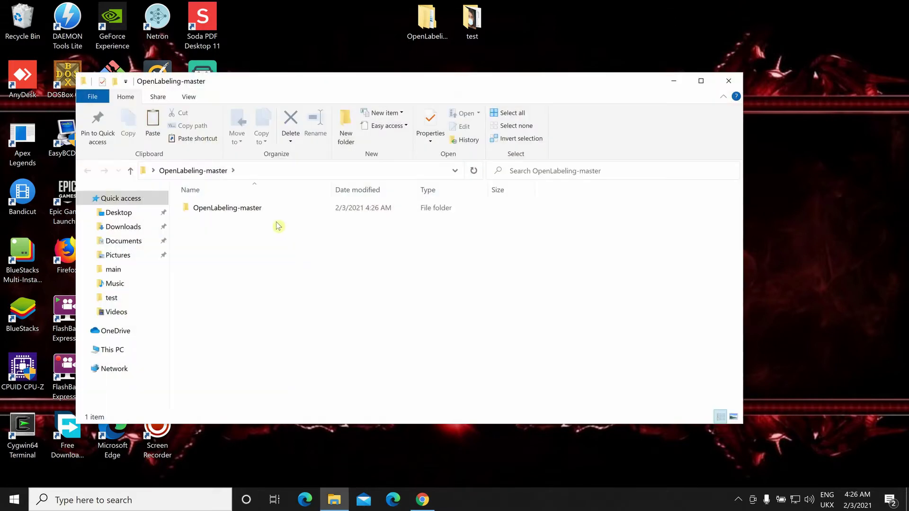
{"action": "double_click", "coordinate": [270, 213]}
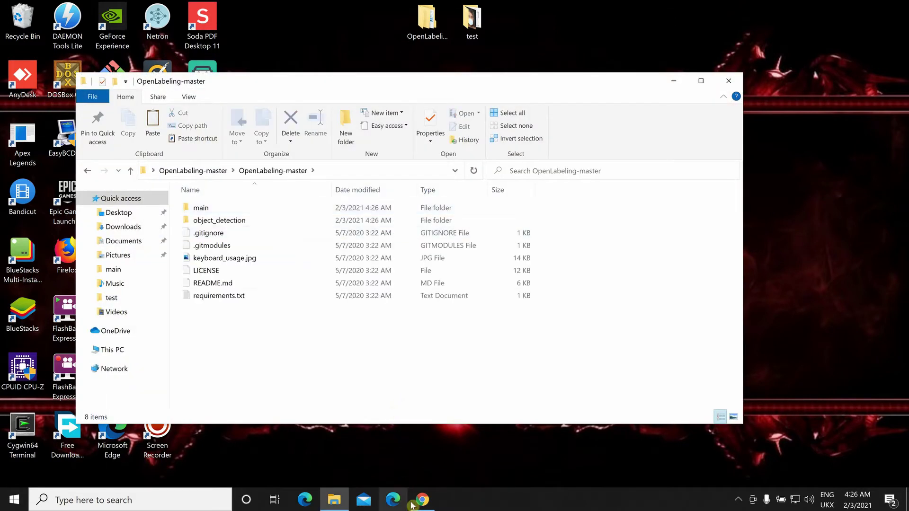
{"action": "left_click", "coordinate": [422, 499]}
{"action": "left_click", "coordinate": [71, 10]}
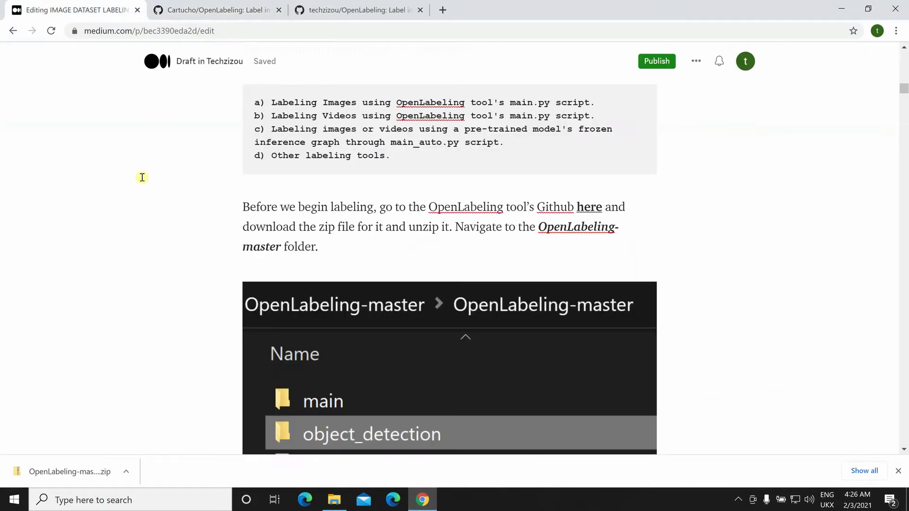
{"action": "scroll", "coordinate": [146, 205], "scroll_direction": "down", "scroll_amount": 2}
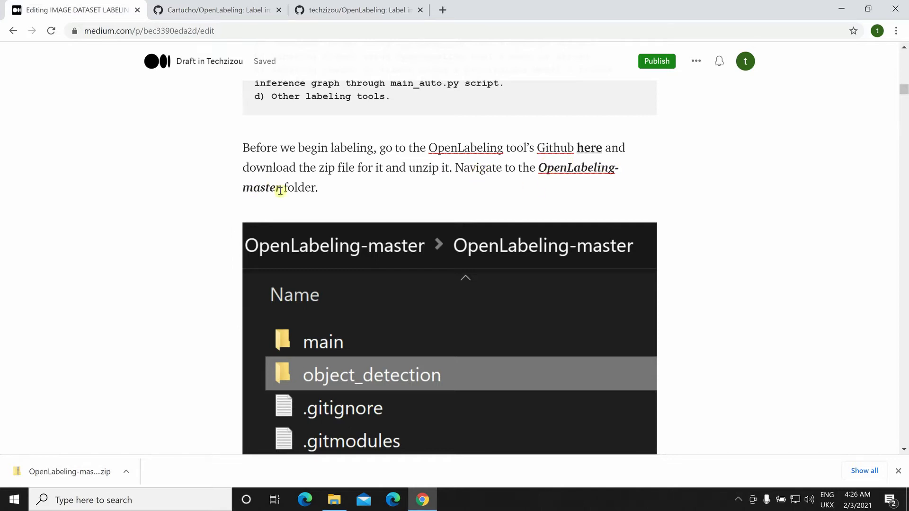
{"action": "left_click", "coordinate": [842, 8]}
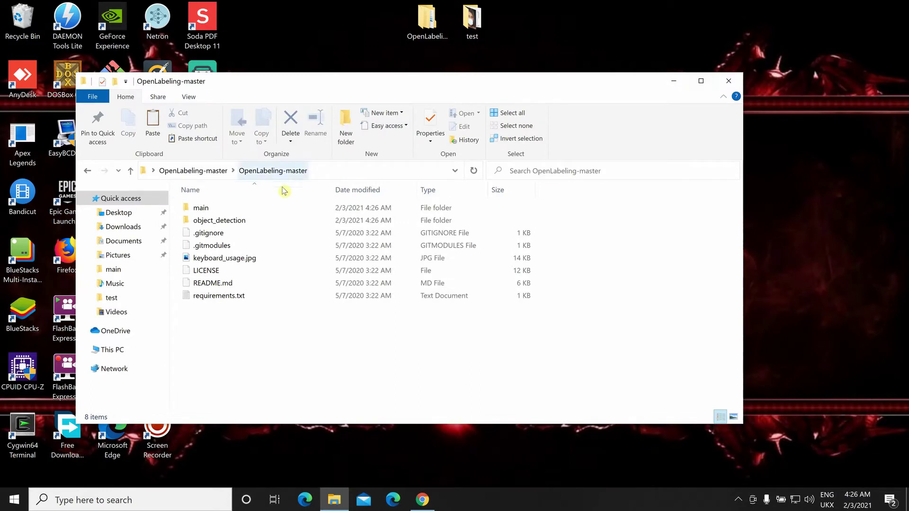
{"action": "double_click", "coordinate": [241, 297]}
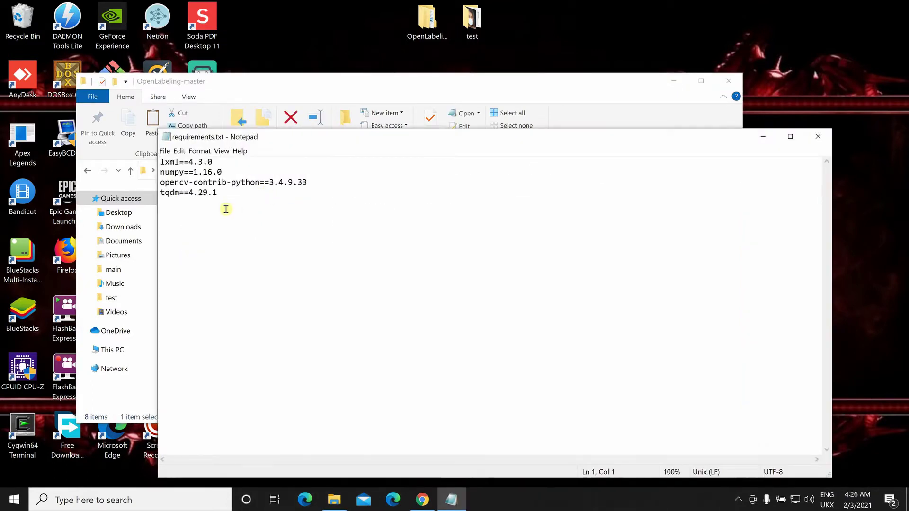
{"action": "key", "text": "ctrl+a"}
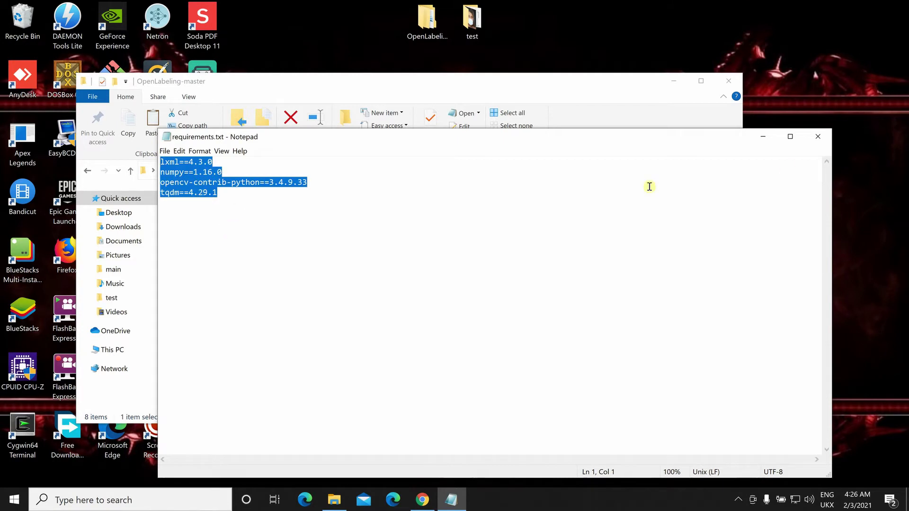
{"action": "left_click", "coordinate": [818, 137]}
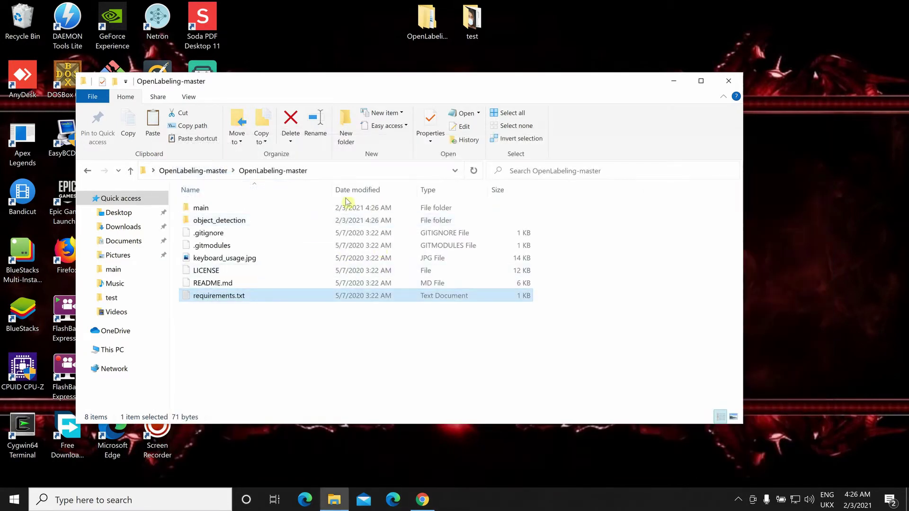
{"action": "double_click", "coordinate": [331, 208]}
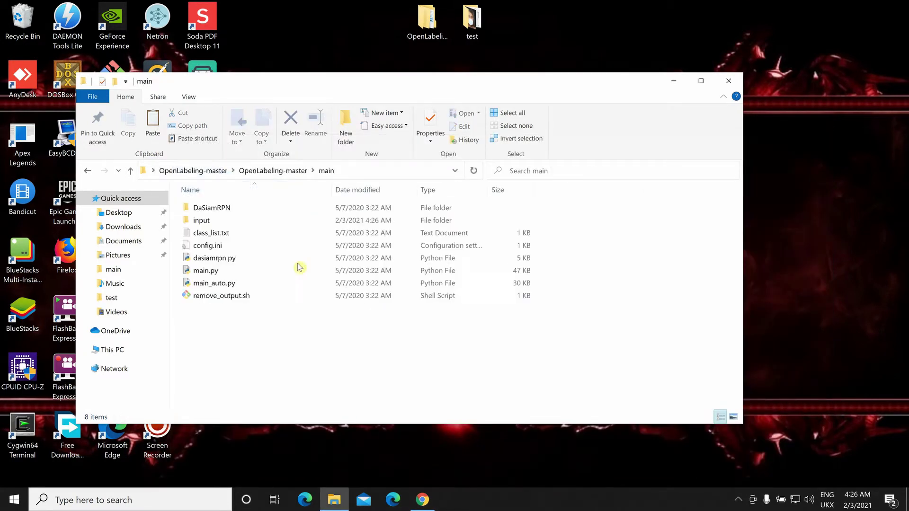
{"action": "left_click", "coordinate": [202, 274]}
{"action": "left_click", "coordinate": [215, 283]}
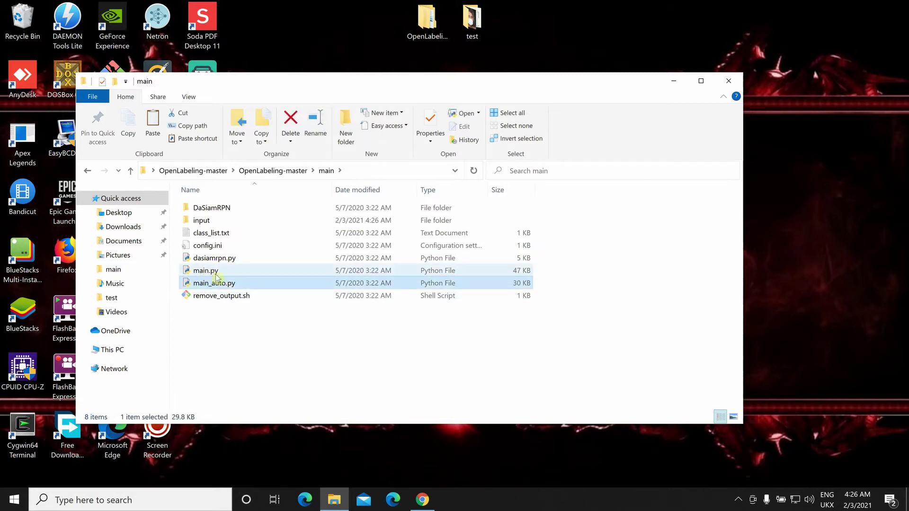
{"action": "left_click", "coordinate": [87, 172]}
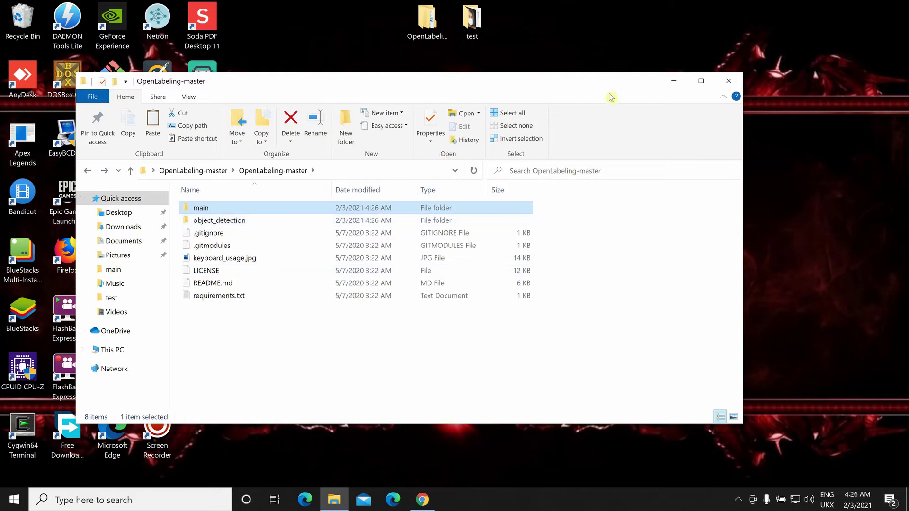
- Review the Prerequisites section of the OpenLabeling README, then return to the page top
{"action": "left_click", "coordinate": [424, 500]}
{"action": "left_click", "coordinate": [182, 10]}
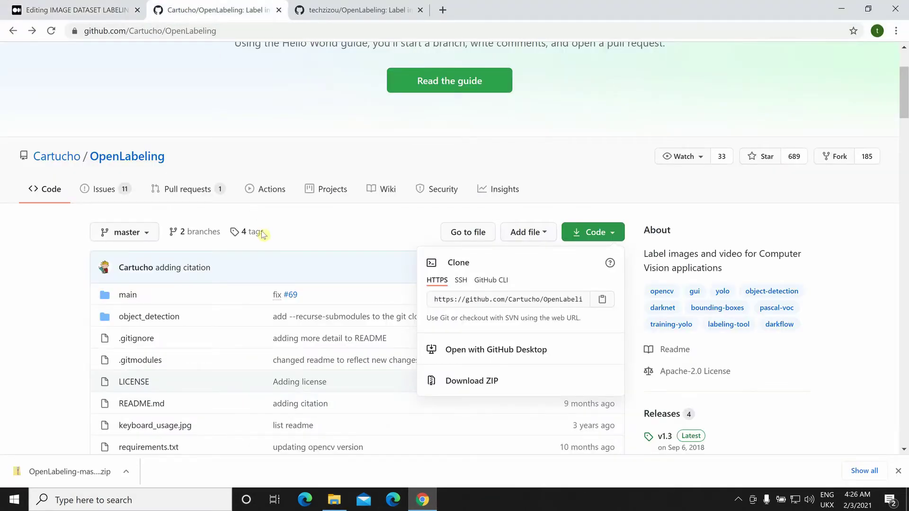
{"action": "scroll", "coordinate": [261, 227], "scroll_direction": "down", "scroll_amount": 2}
{"action": "scroll", "coordinate": [254, 247], "scroll_direction": "down", "scroll_amount": 15}
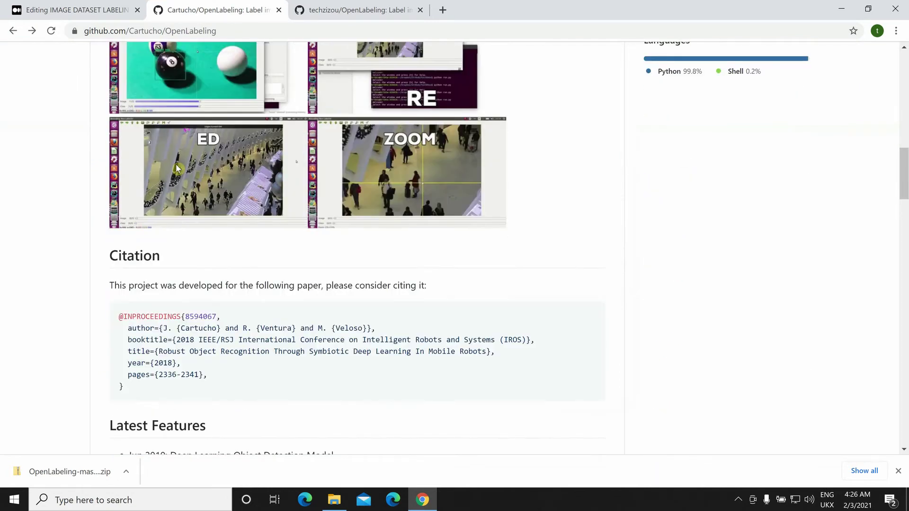
{"action": "scroll", "coordinate": [175, 135], "scroll_direction": "down", "scroll_amount": 7}
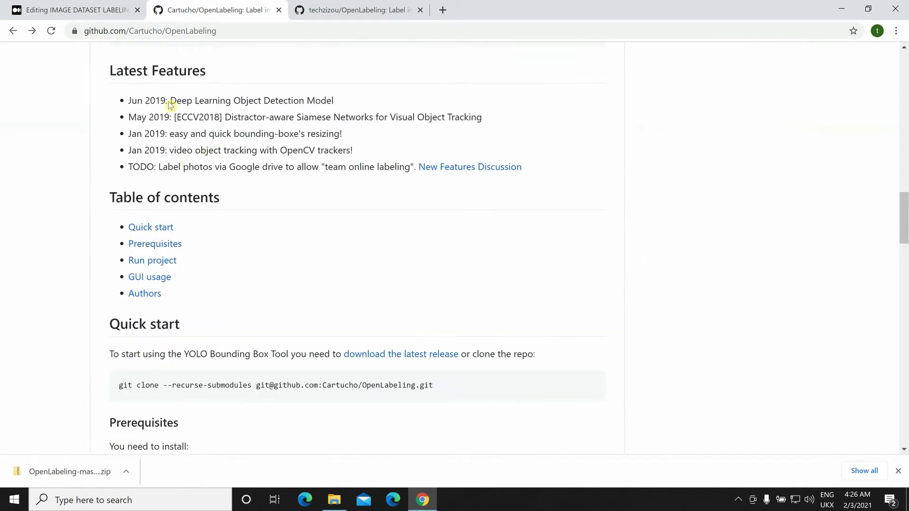
{"action": "scroll", "coordinate": [241, 112], "scroll_direction": "down", "scroll_amount": 5}
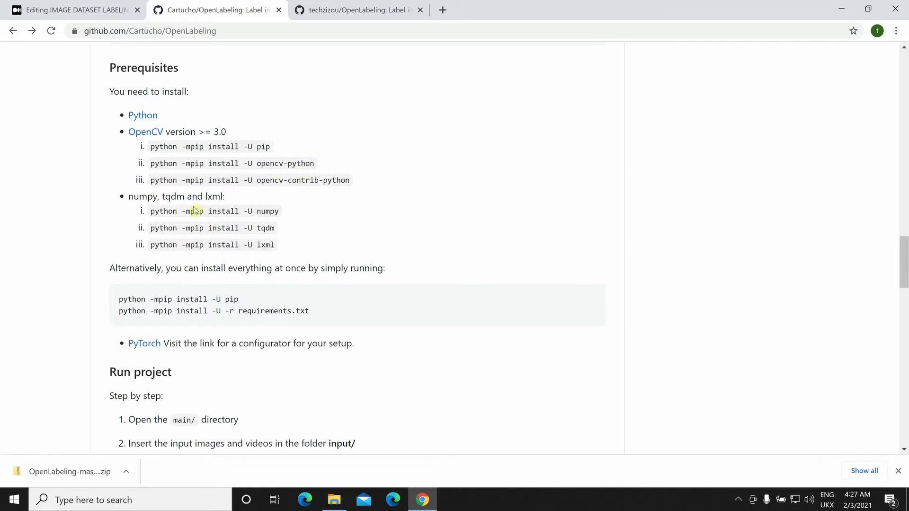
{"action": "scroll", "coordinate": [194, 210], "scroll_direction": "down", "scroll_amount": 1}
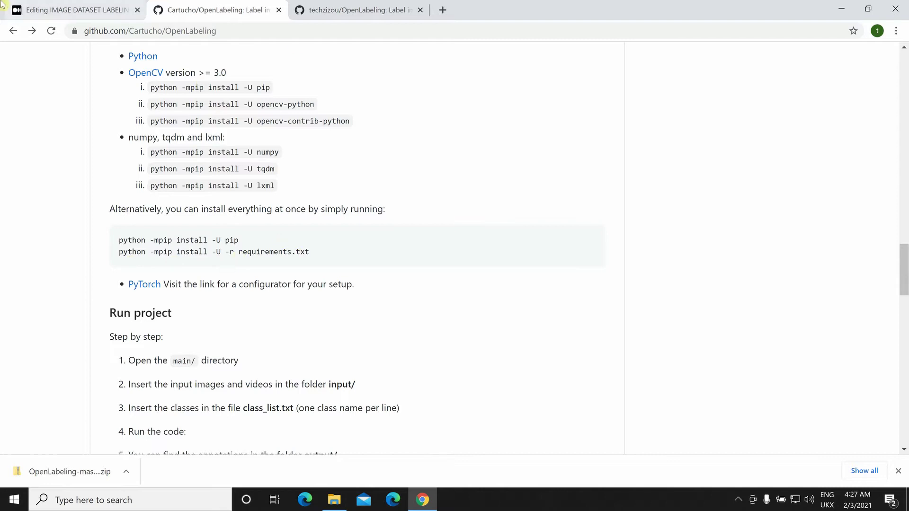
{"action": "scroll", "coordinate": [123, 138], "scroll_direction": "up", "scroll_amount": 10}
{"action": "scroll", "coordinate": [122, 136], "scroll_direction": "up", "scroll_amount": 20}
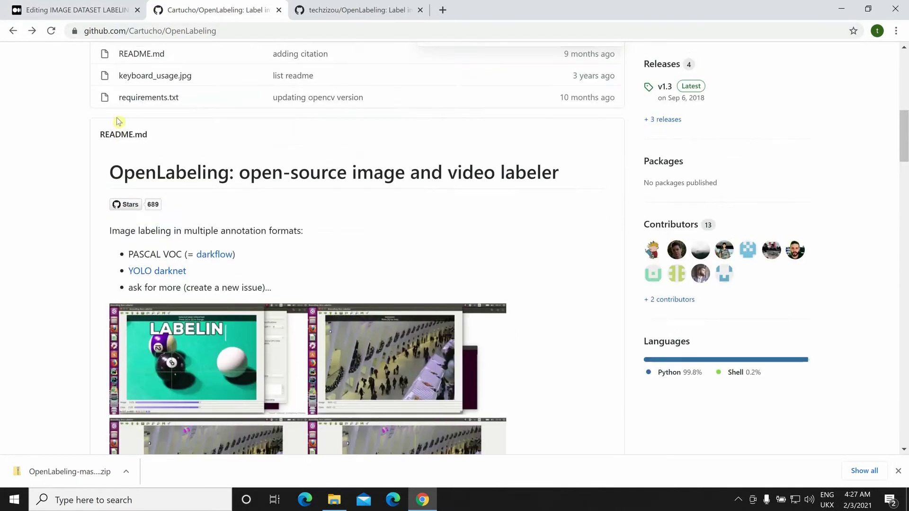
- Open a Command Prompt in the OpenLabeling-master folder via cmd in the address bar
{"action": "left_click", "coordinate": [833, 11]}
{"action": "left_click", "coordinate": [350, 173]}
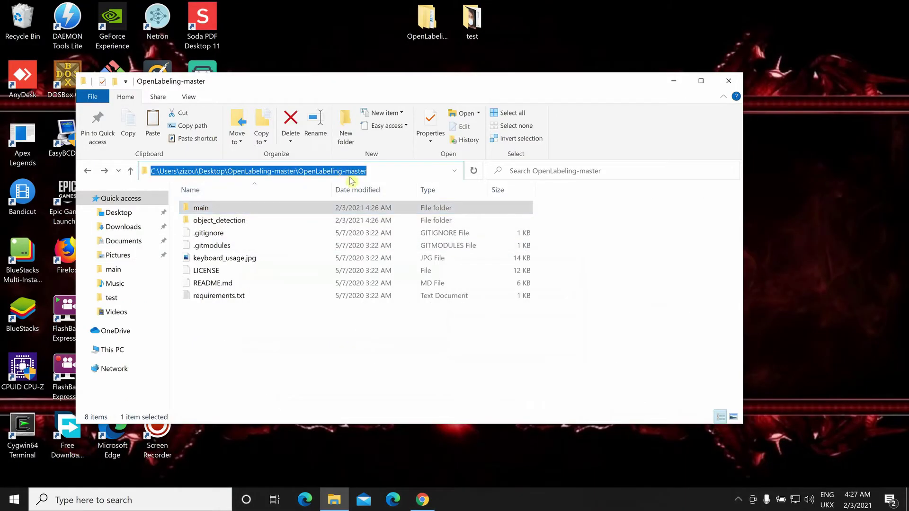
{"action": "type", "text": "cmd"}
{"action": "key", "text": "Return"}
{"action": "left_click_drag", "start_coordinate": [354, 126], "coordinate": [588, 150]}
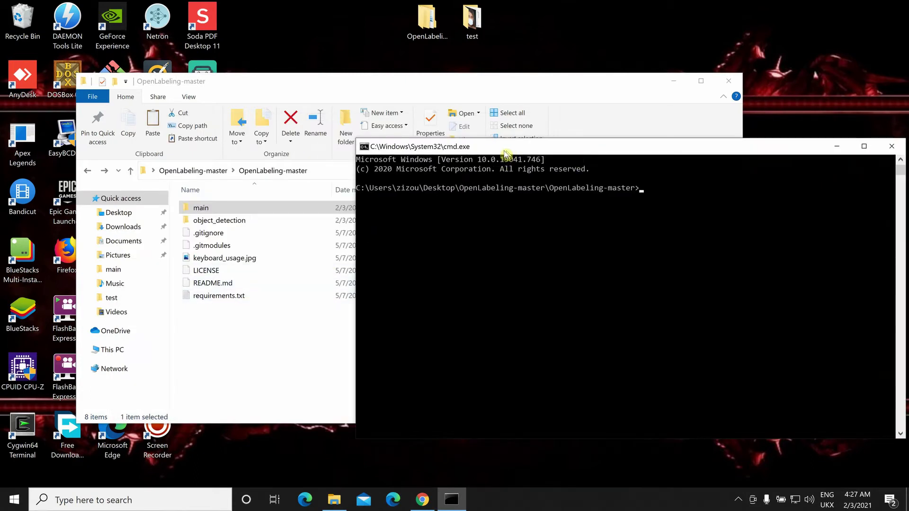
{"action": "left_click_drag", "start_coordinate": [506, 153], "coordinate": [393, 148]}
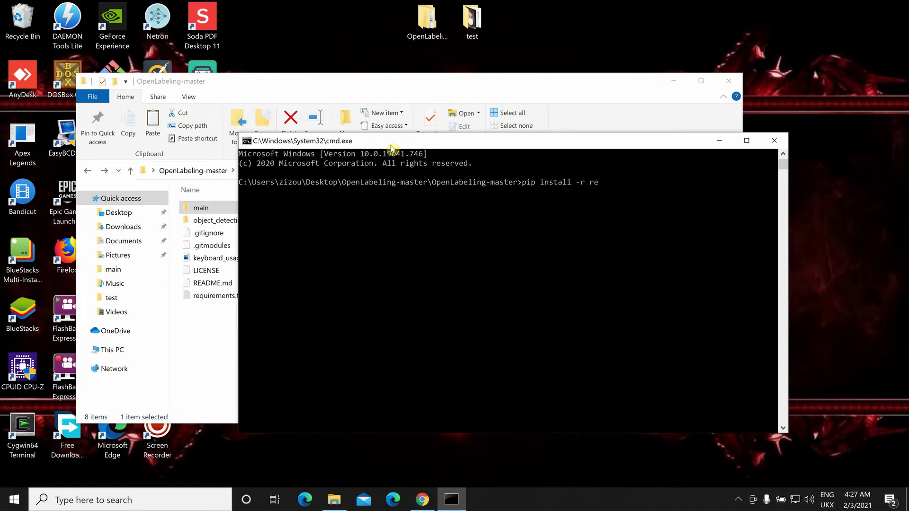
- Run pip install -r requirements.txt and check the listed packages
{"action": "key", "text": "Tab"}
{"action": "key", "text": "Return"}
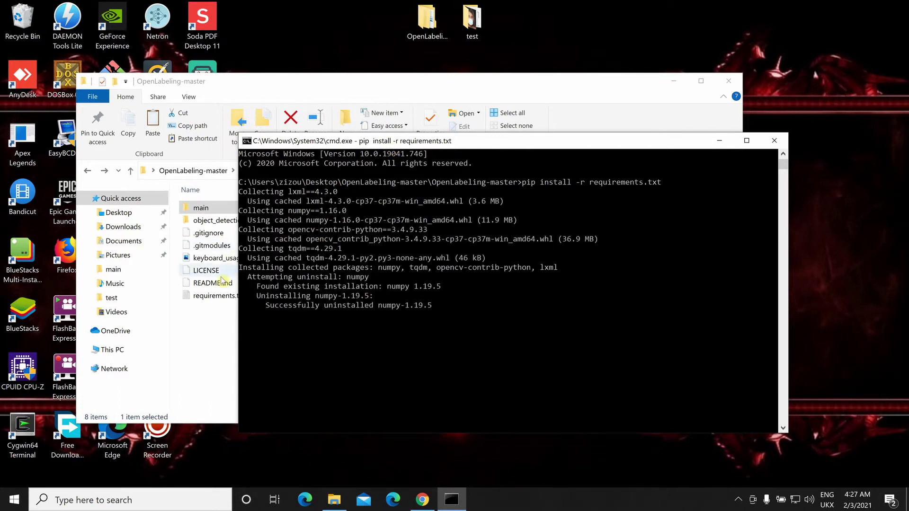
{"action": "double_click", "coordinate": [214, 294]}
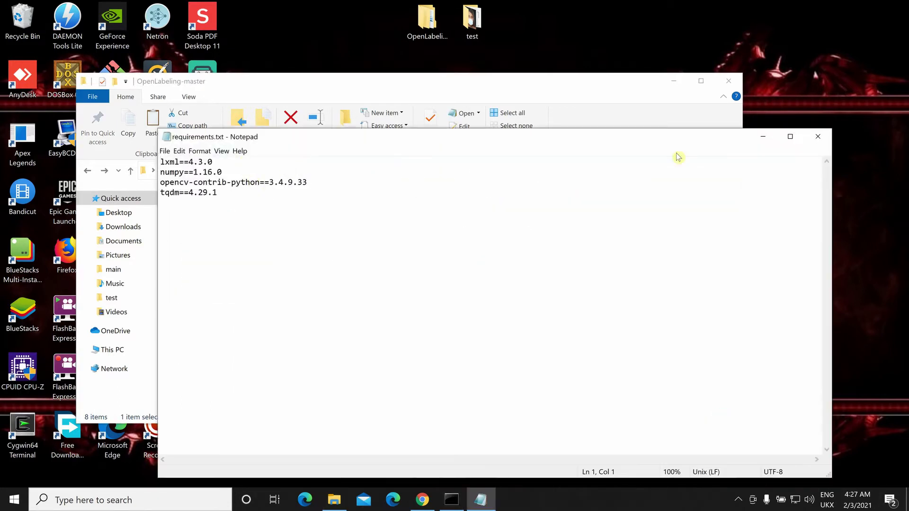
{"action": "left_click", "coordinate": [818, 136]}
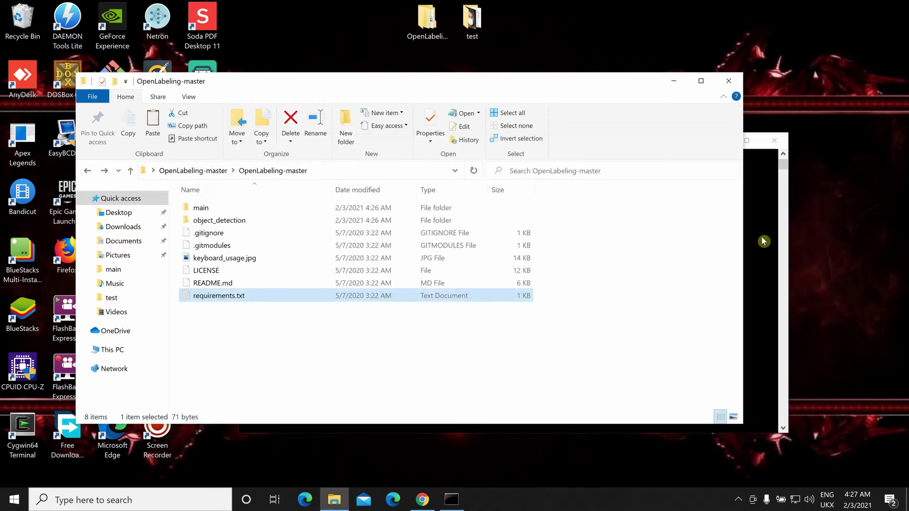
{"action": "left_click", "coordinate": [763, 241]}
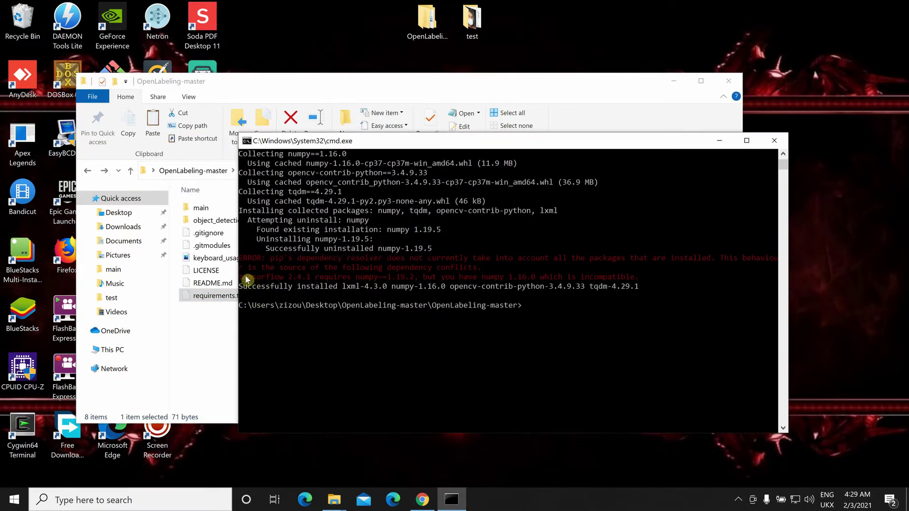
- Note the tensorflow numpy conflict and peek inside the main folder
{"action": "left_click_drag", "start_coordinate": [247, 280], "coordinate": [311, 278]}
{"action": "left_click", "coordinate": [313, 278]}
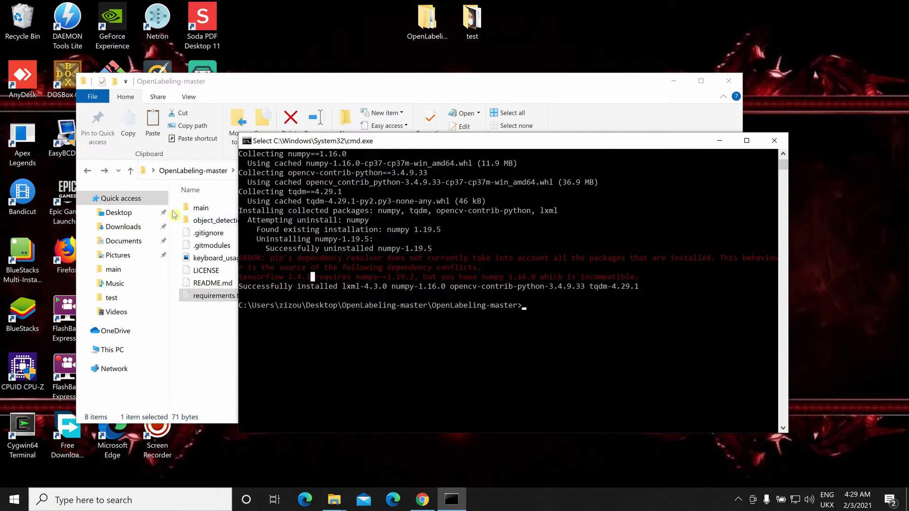
{"action": "double_click", "coordinate": [201, 208]}
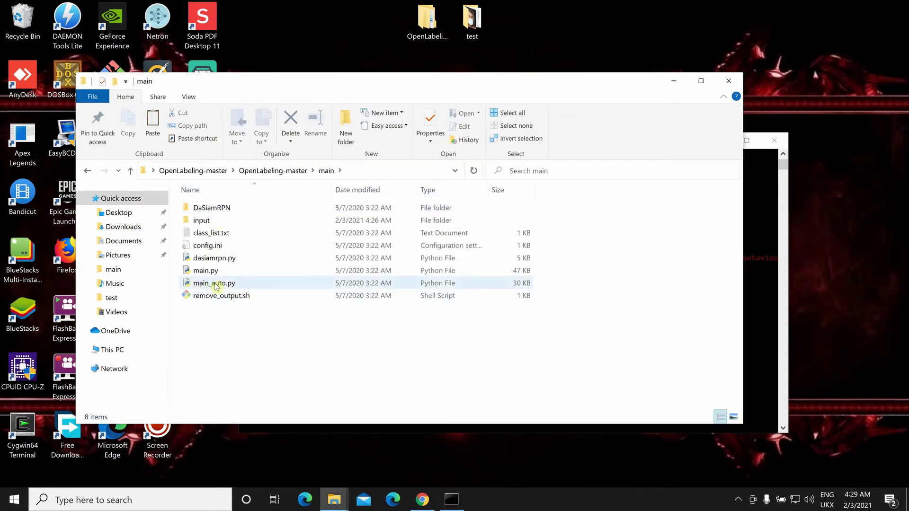
{"action": "left_click", "coordinate": [132, 172]}
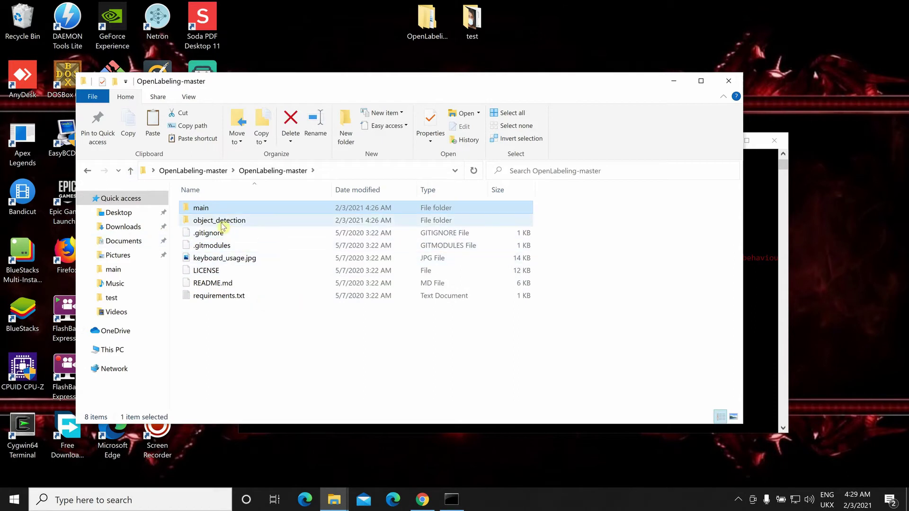
{"action": "left_click", "coordinate": [674, 81]}
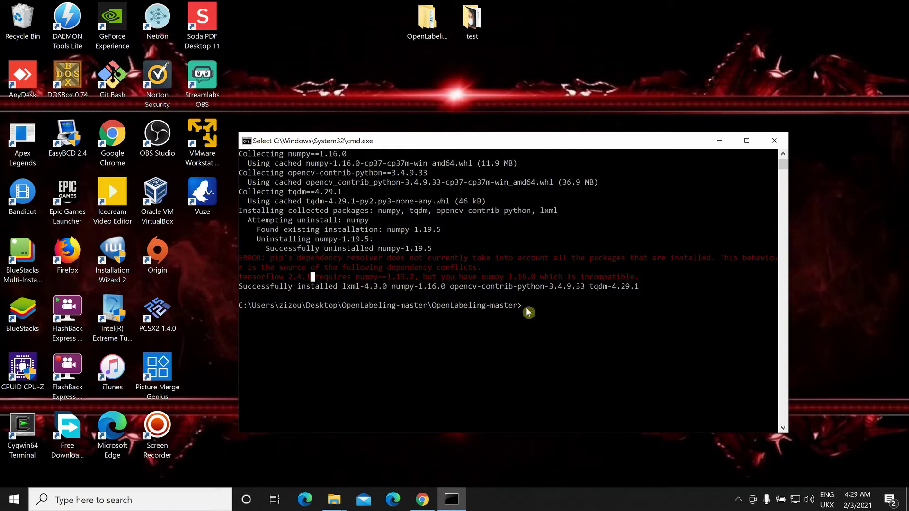
- Install numpy==1.19.2 with pip, then clear the console with cls
{"action": "type", "text": "pip install"}
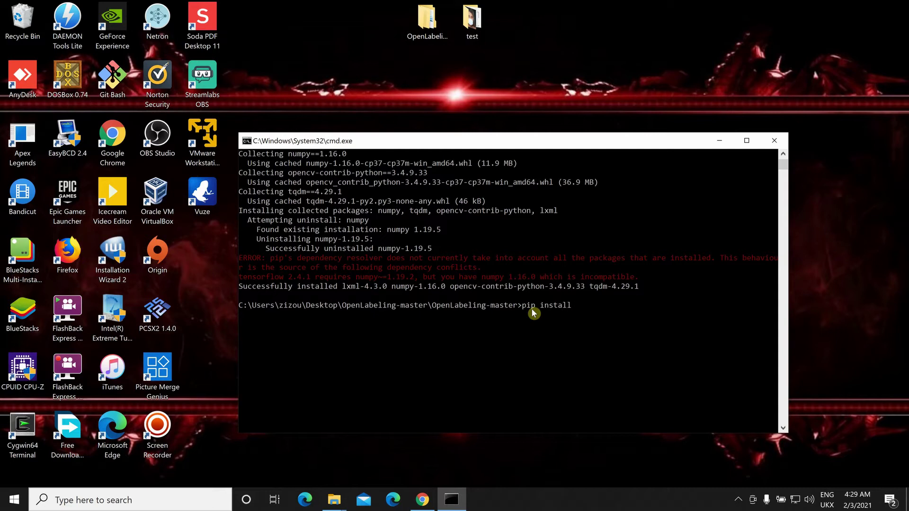
{"action": "type", "text": " numpy"}
{"action": "type", "text": "==1.19.2"}
{"action": "key", "text": "Return"}
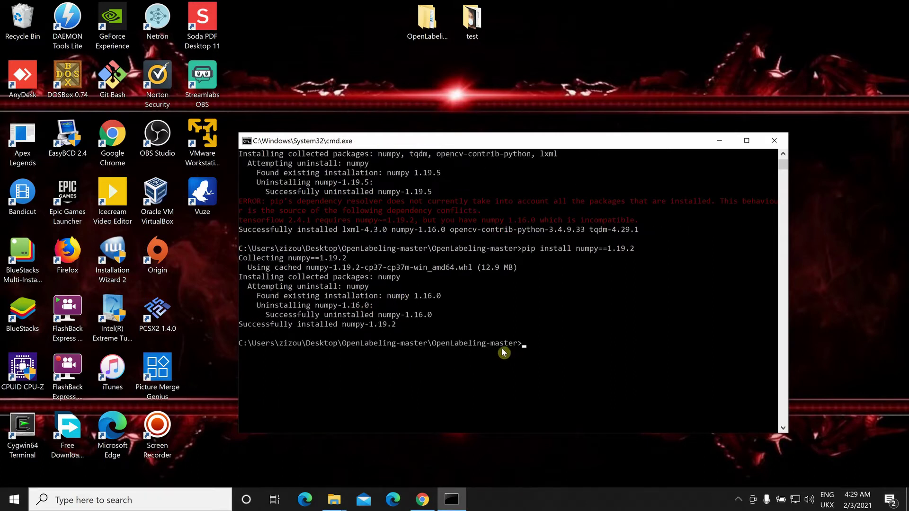
{"action": "mouse_move", "coordinate": [418, 498]}
{"action": "type", "text": "cls"}
{"action": "key", "text": "Return"}
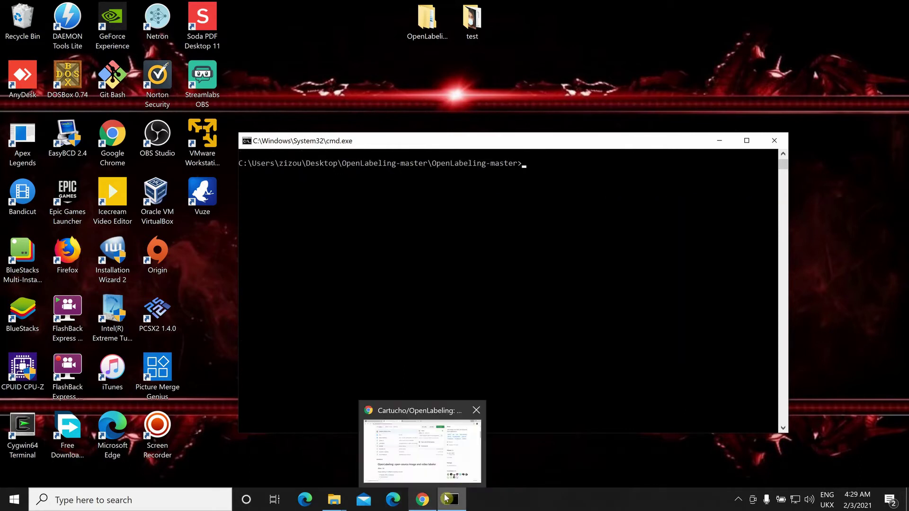
{"action": "left_click", "coordinate": [426, 498]}
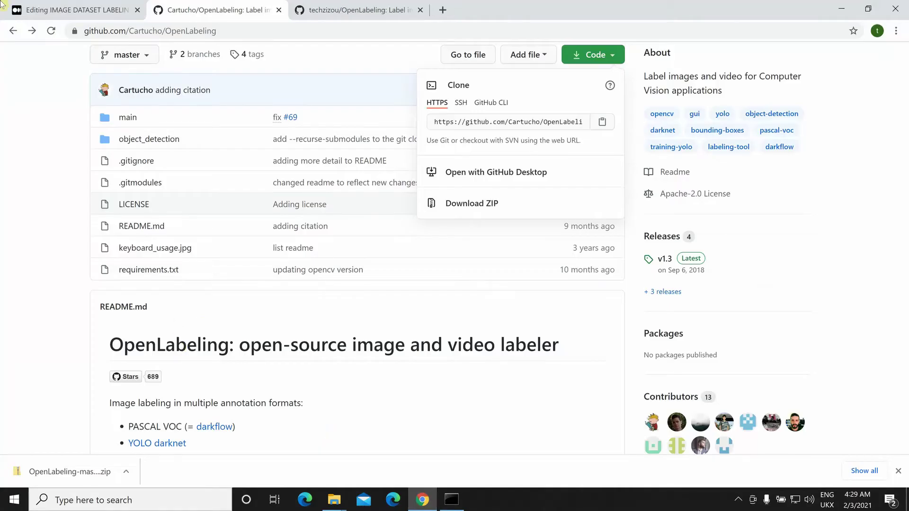
{"action": "left_click", "coordinate": [41, 7]}
{"action": "scroll", "coordinate": [176, 248], "scroll_direction": "down", "scroll_amount": 8}
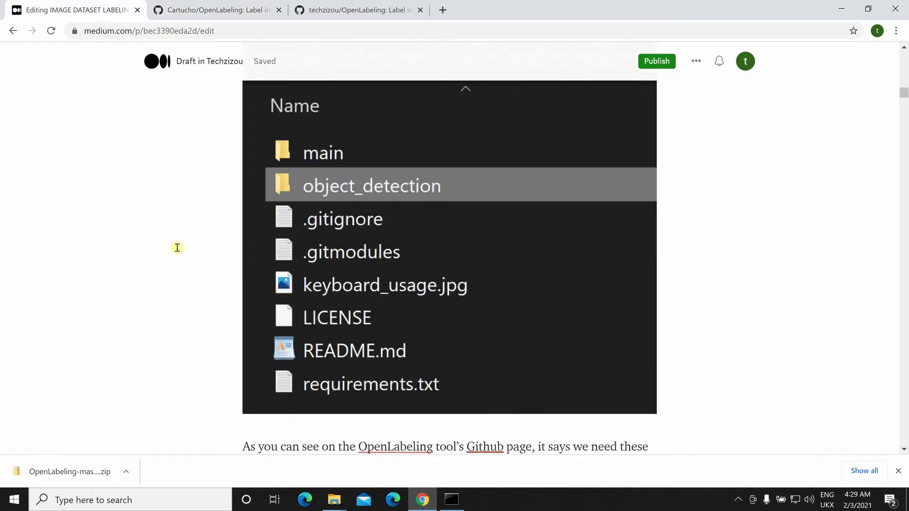
{"action": "scroll", "coordinate": [176, 248], "scroll_direction": "down", "scroll_amount": 13}
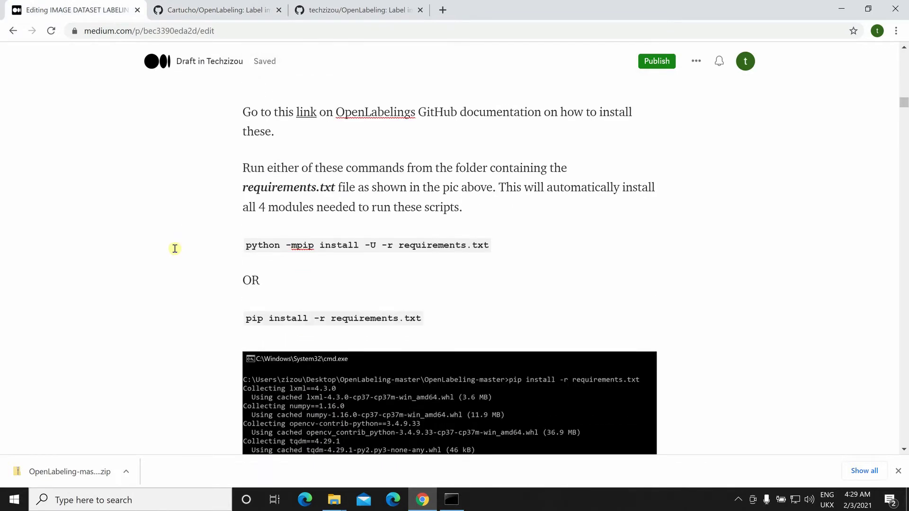
{"action": "scroll", "coordinate": [174, 250], "scroll_direction": "down", "scroll_amount": 6}
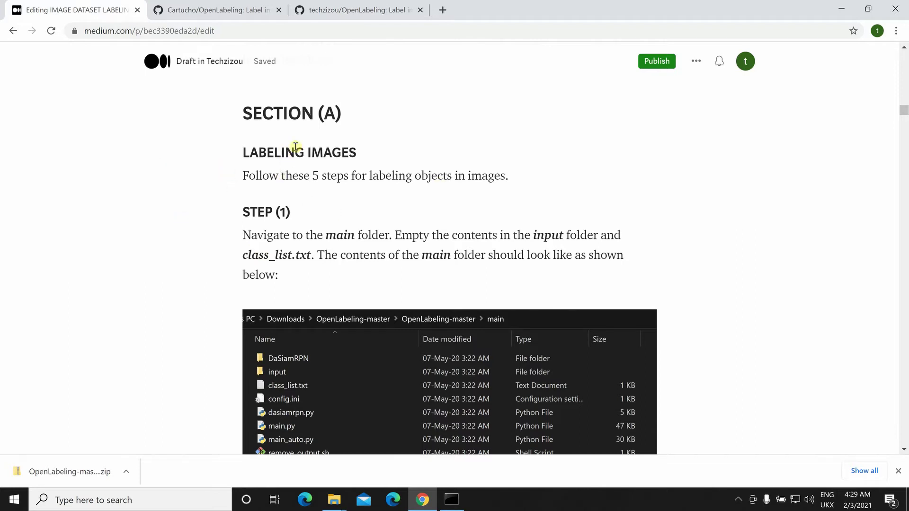
{"action": "scroll", "coordinate": [228, 160], "scroll_direction": "up", "scroll_amount": 1}
{"action": "scroll", "coordinate": [228, 160], "scroll_direction": "up", "scroll_amount": 1}
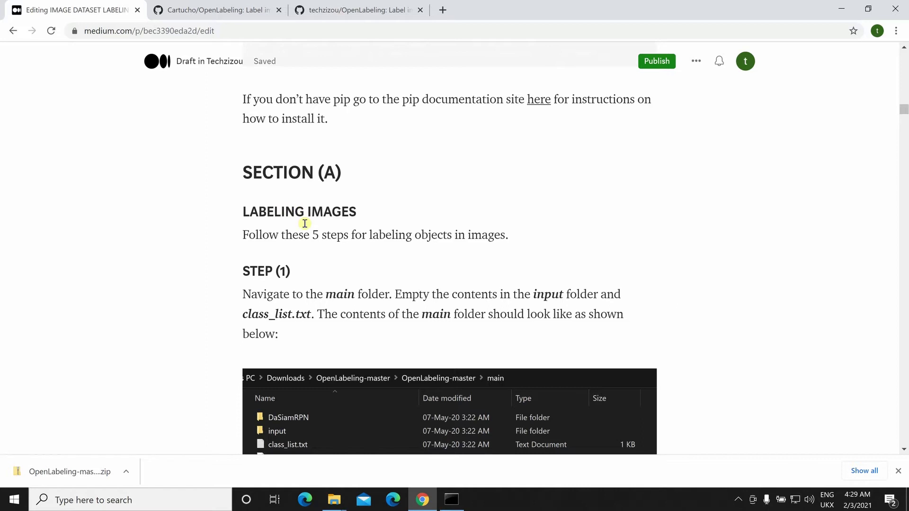
{"action": "scroll", "coordinate": [305, 223], "scroll_direction": "down", "scroll_amount": 2}
{"action": "scroll", "coordinate": [319, 243], "scroll_direction": "down", "scroll_amount": 2}
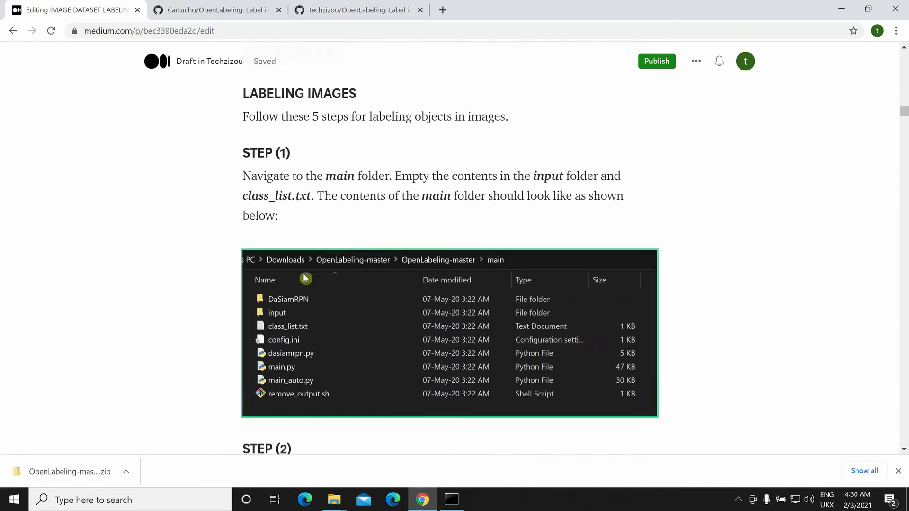
{"action": "mouse_move", "coordinate": [334, 499]}
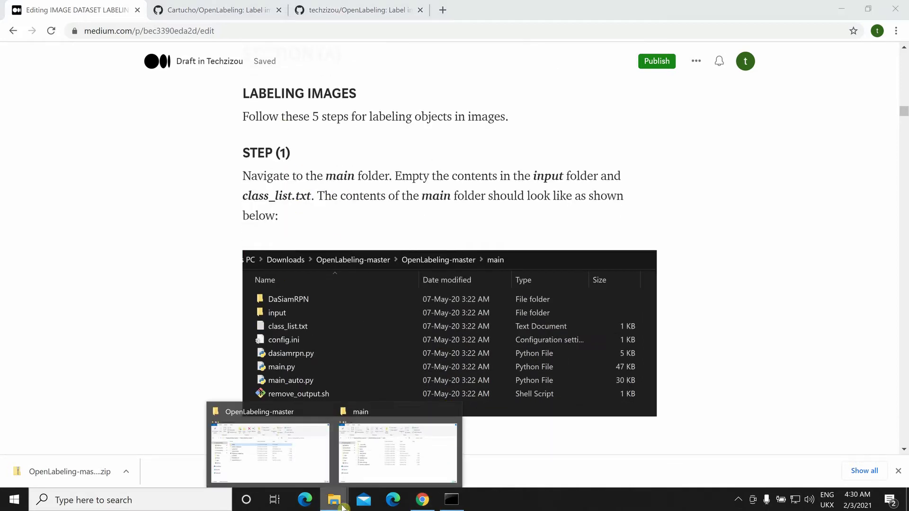
- Delete all four files from the main\input folder
{"action": "left_click", "coordinate": [374, 472]}
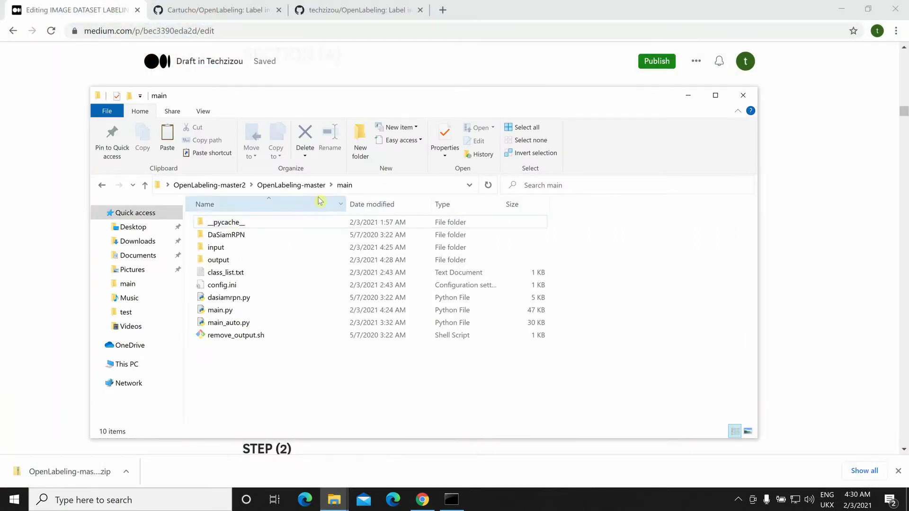
{"action": "left_click", "coordinate": [746, 96]}
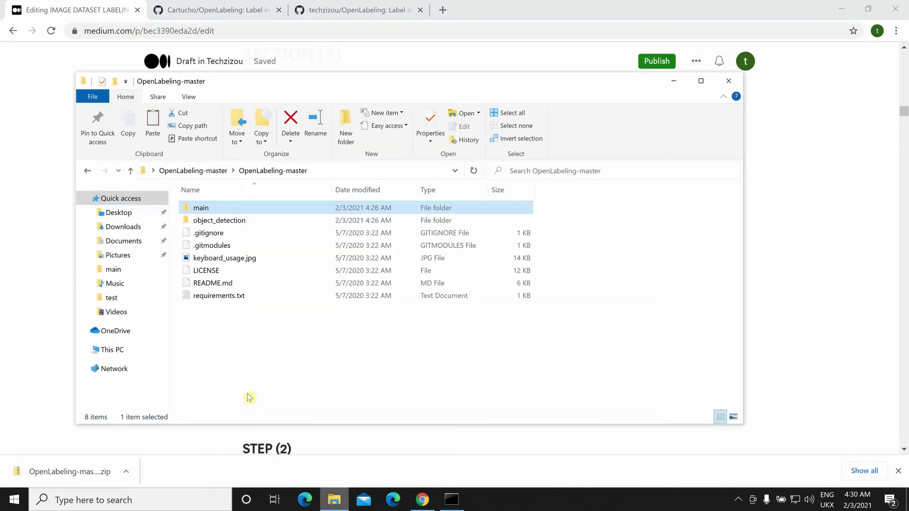
{"action": "double_click", "coordinate": [198, 208]}
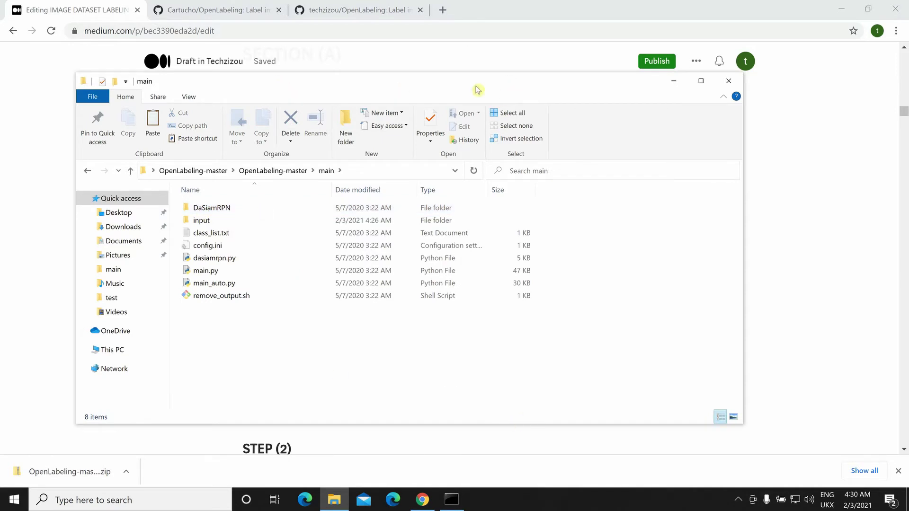
{"action": "left_click_drag", "start_coordinate": [415, 90], "coordinate": [467, 230]}
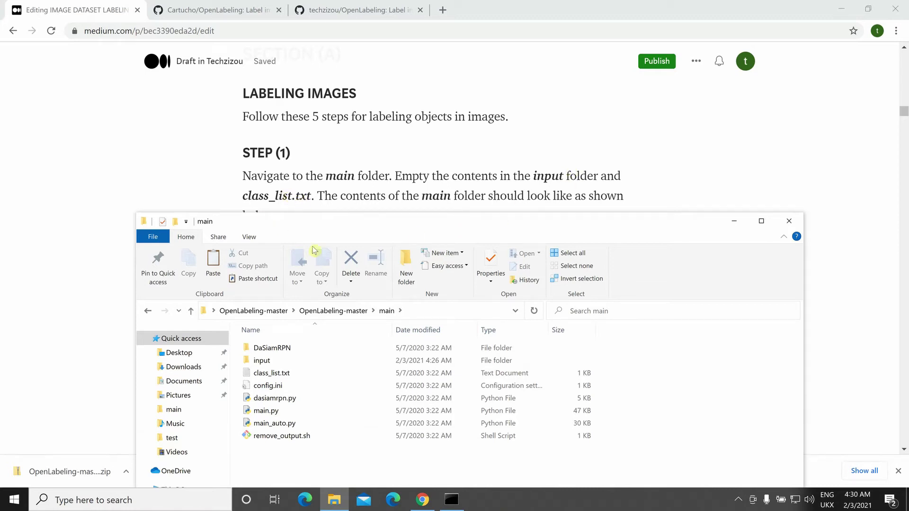
{"action": "double_click", "coordinate": [266, 365]}
{"action": "left_click_drag", "start_coordinate": [509, 427], "coordinate": [261, 362]}
{"action": "key", "text": "Delete"}
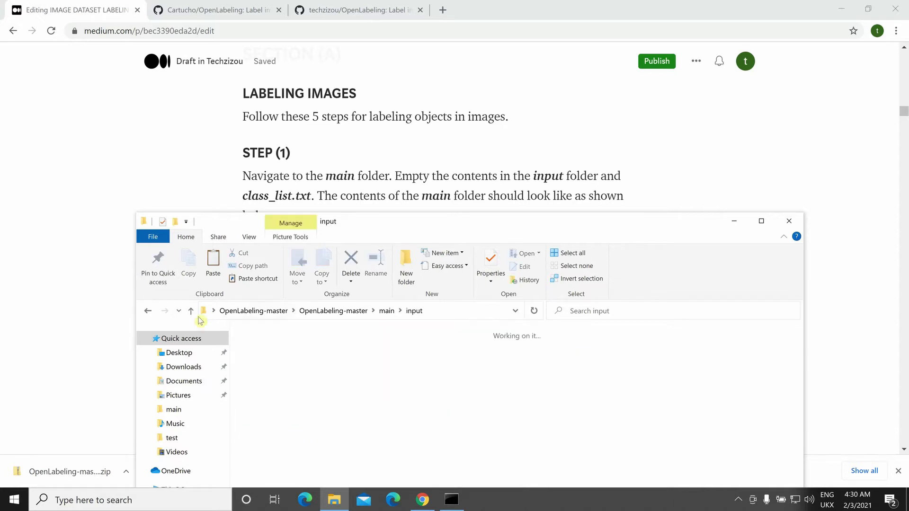
- Remove the three existing class names from class_list.txt and save it empty
{"action": "left_click", "coordinate": [148, 310]}
{"action": "double_click", "coordinate": [275, 374]}
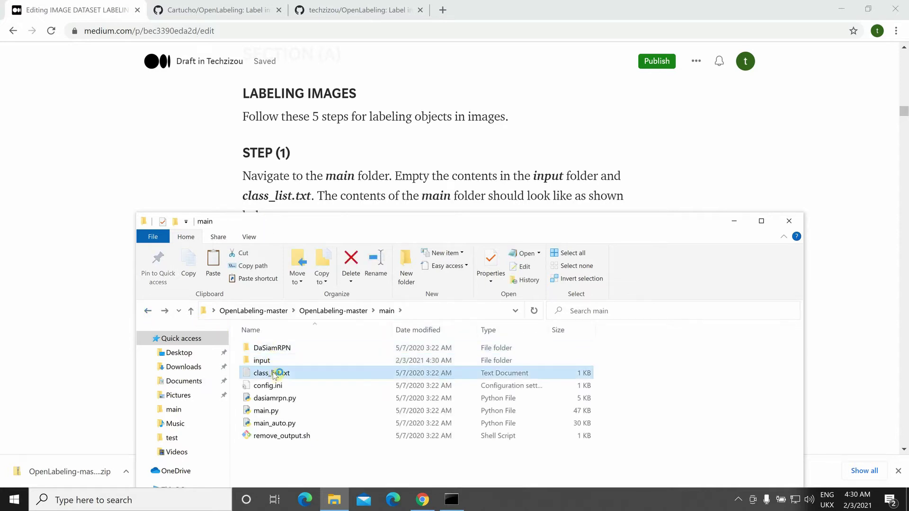
{"action": "left_click_drag", "start_coordinate": [186, 182], "coordinate": [148, 157]}
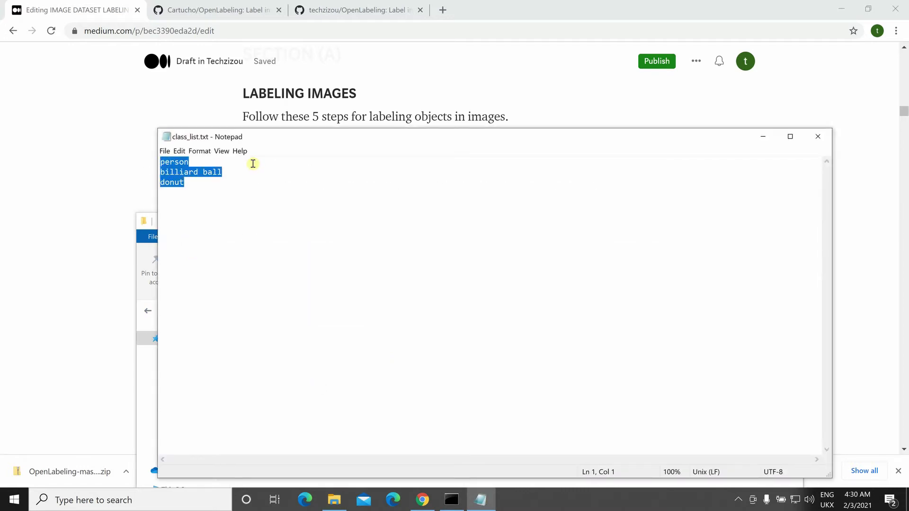
{"action": "key", "text": "Delete"}
{"action": "key", "text": "ctrl+s"}
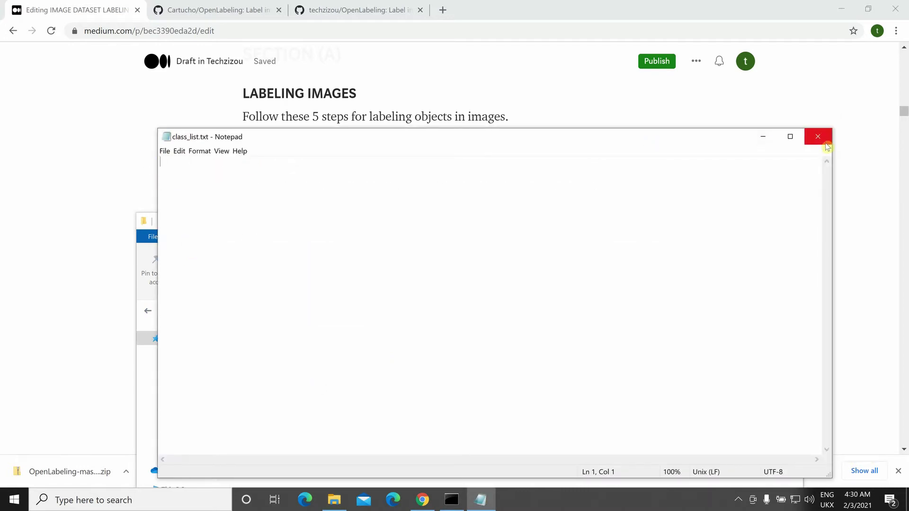
{"action": "left_click", "coordinate": [818, 136]}
- Enter with_mask and without_mask on separate lines in class_list.txt, save and close
{"action": "scroll", "coordinate": [315, 171], "scroll_direction": "down", "scroll_amount": 2}
{"action": "scroll", "coordinate": [315, 166], "scroll_direction": "down", "scroll_amount": 6}
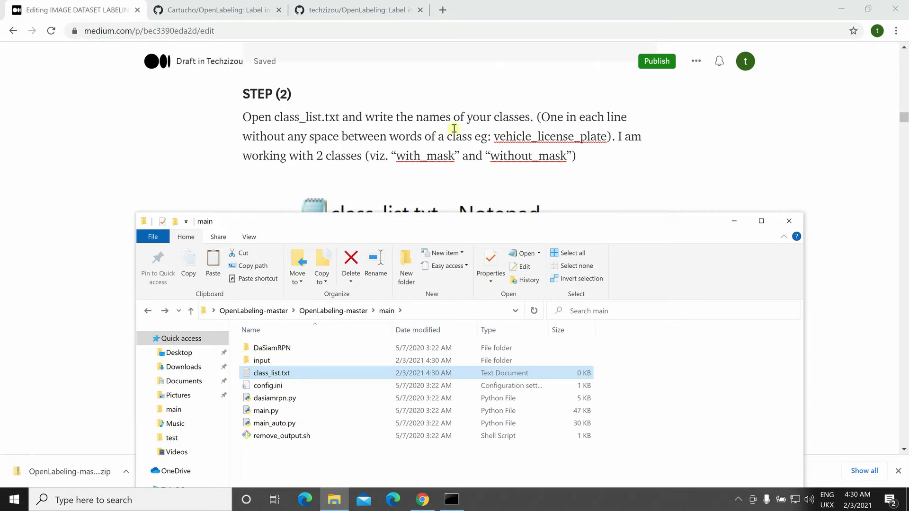
{"action": "scroll", "coordinate": [447, 138], "scroll_direction": "down", "scroll_amount": 3}
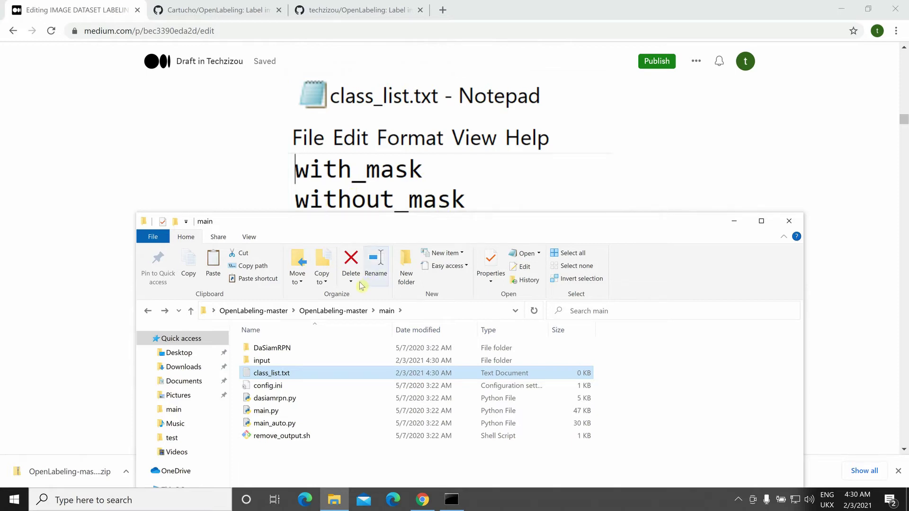
{"action": "key", "text": "Return"}
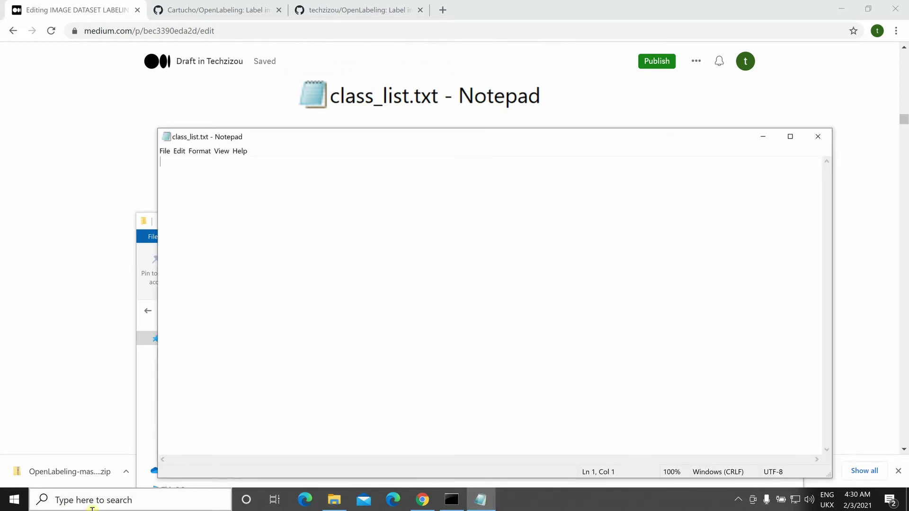
{"action": "type", "text": "without_mask"}
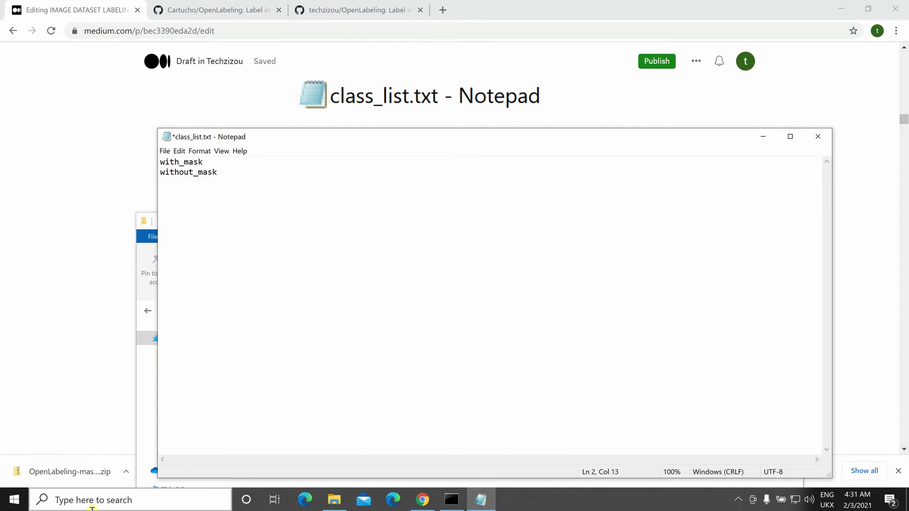
{"action": "key", "text": "ctrl+s"}
{"action": "left_click", "coordinate": [818, 137]}
{"action": "scroll", "coordinate": [322, 173], "scroll_direction": "down", "scroll_amount": 3}
{"action": "left_click_drag", "start_coordinate": [618, 223], "coordinate": [653, 265]}
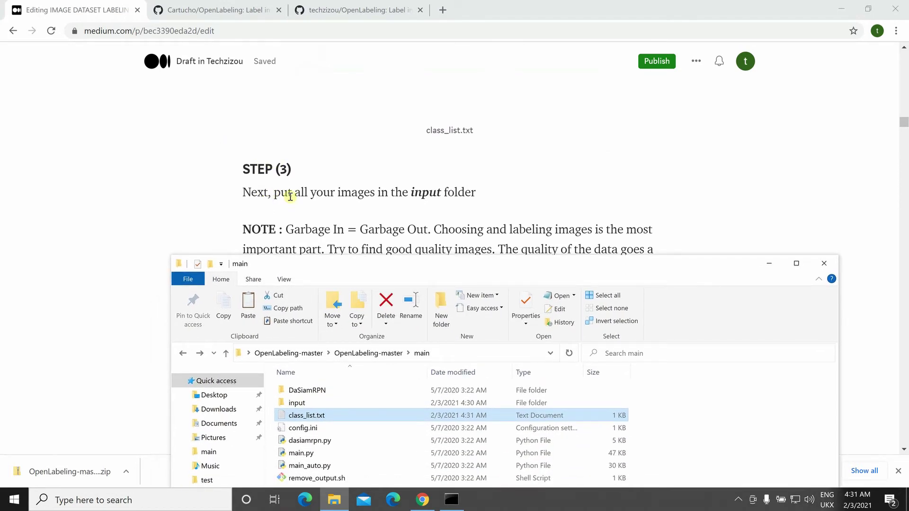
- Copy Image1.jpg and image2.jpg from the desktop test folder
{"action": "left_click_drag", "start_coordinate": [478, 267], "coordinate": [478, 229]}
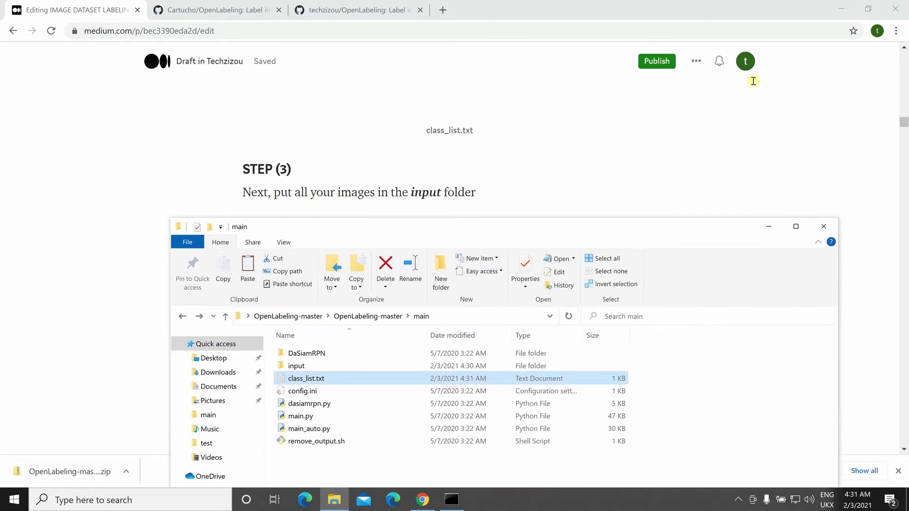
{"action": "left_click", "coordinate": [842, 9]}
{"action": "double_click", "coordinate": [478, 28]}
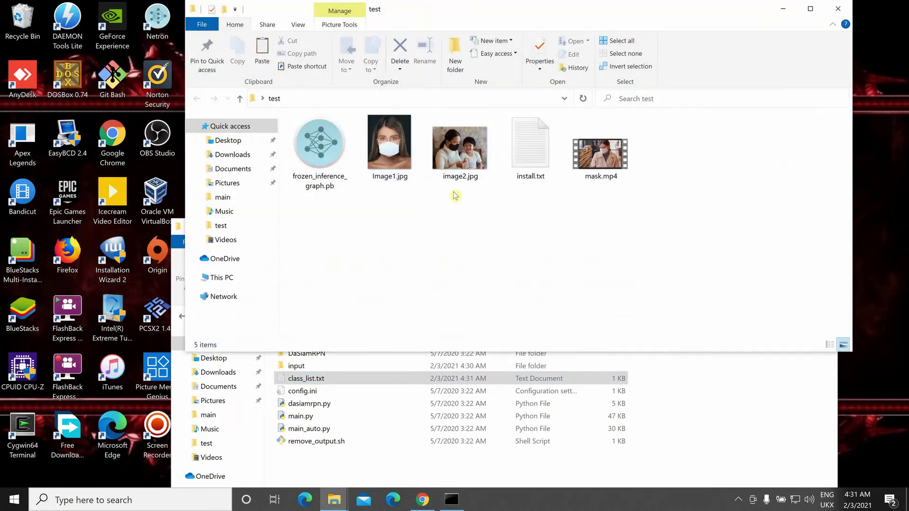
{"action": "left_click_drag", "start_coordinate": [456, 196], "coordinate": [400, 147]}
{"action": "right_click", "coordinate": [400, 146]}
{"action": "left_click", "coordinate": [432, 418]}
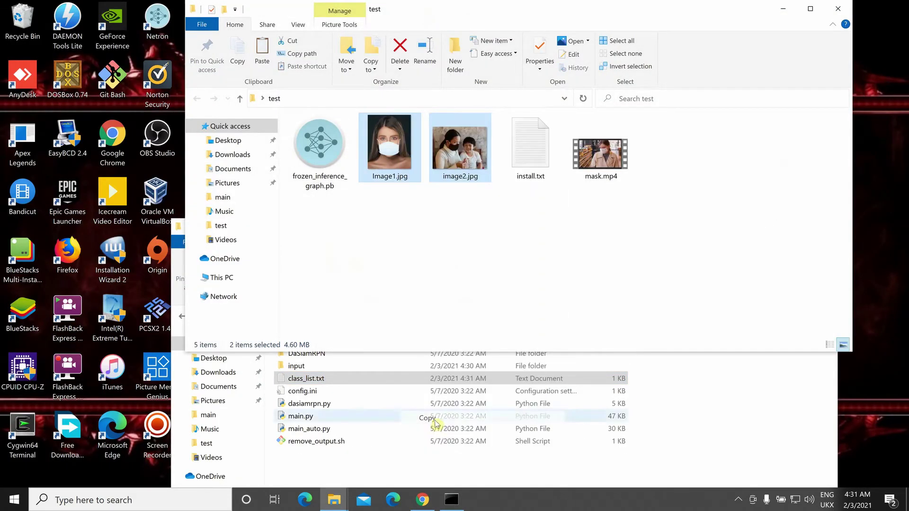
{"action": "left_click", "coordinate": [837, 9]}
- Paste both images into main\input and return to the Medium draft at Step (4)
{"action": "left_click_drag", "start_coordinate": [379, 226], "coordinate": [373, 170]}
{"action": "double_click", "coordinate": [287, 315]}
{"action": "right_click", "coordinate": [336, 309]}
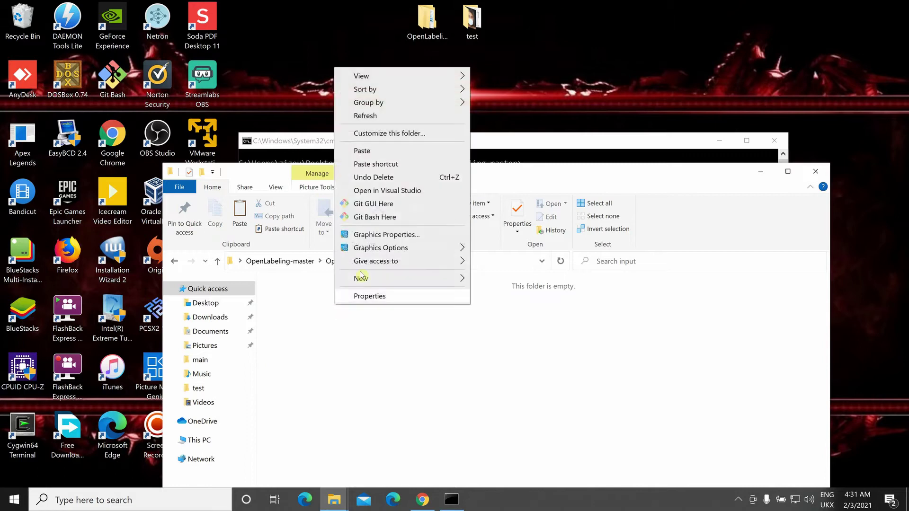
{"action": "left_click", "coordinate": [354, 150]}
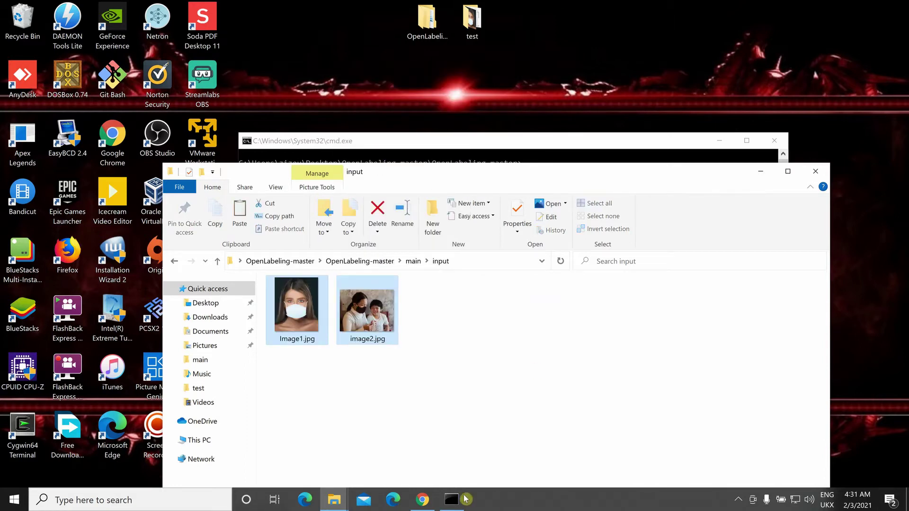
{"action": "left_click", "coordinate": [422, 500]}
{"action": "scroll", "coordinate": [300, 319], "scroll_direction": "down", "scroll_amount": 1}
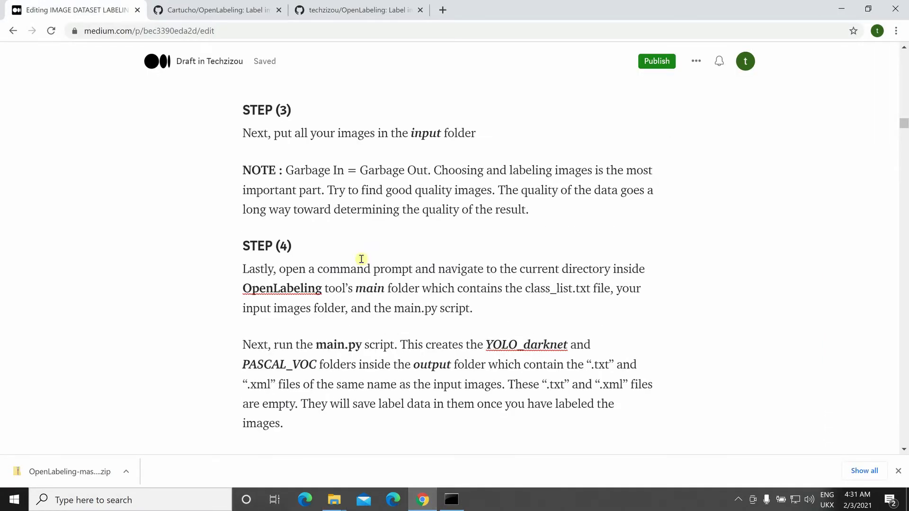
{"action": "scroll", "coordinate": [321, 210], "scroll_direction": "down", "scroll_amount": 1}
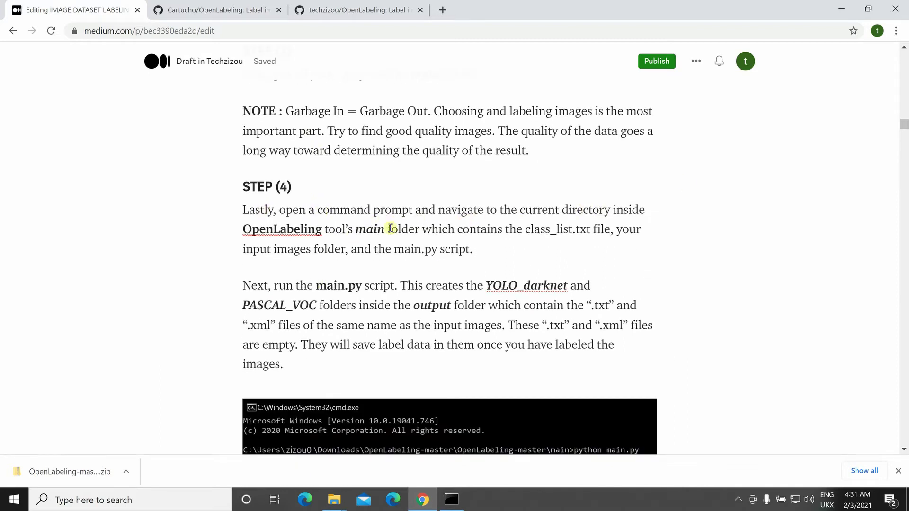
- Change the Command Prompt into the main folder with cd main
{"action": "left_click", "coordinate": [842, 9]}
{"action": "left_click", "coordinate": [457, 500]}
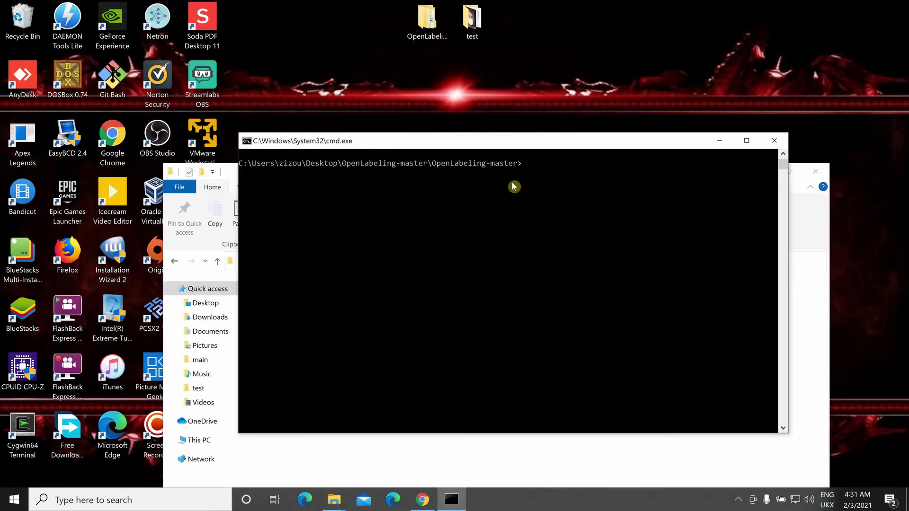
{"action": "type", "text": "cd main"}
{"action": "key", "text": "Return"}
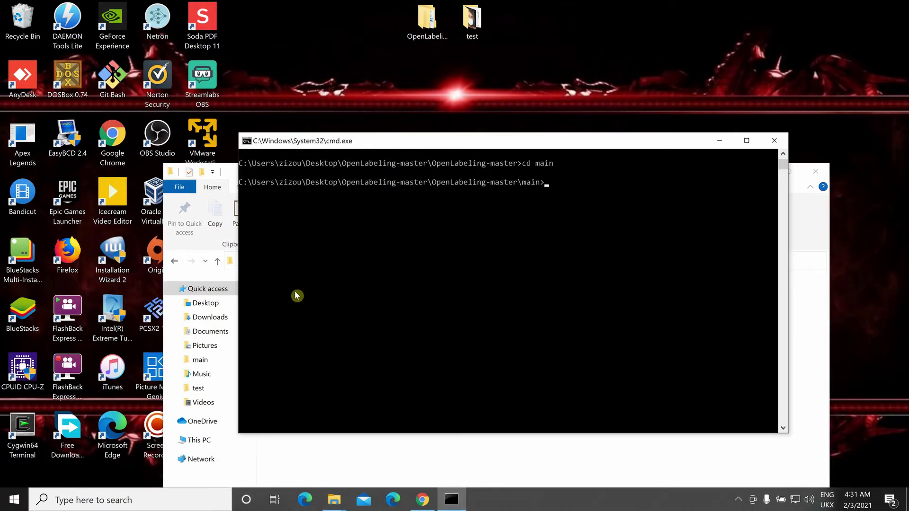
- Consult the command prompt screenshot in the Medium draft, then return to the console
{"action": "left_click", "coordinate": [422, 500]}
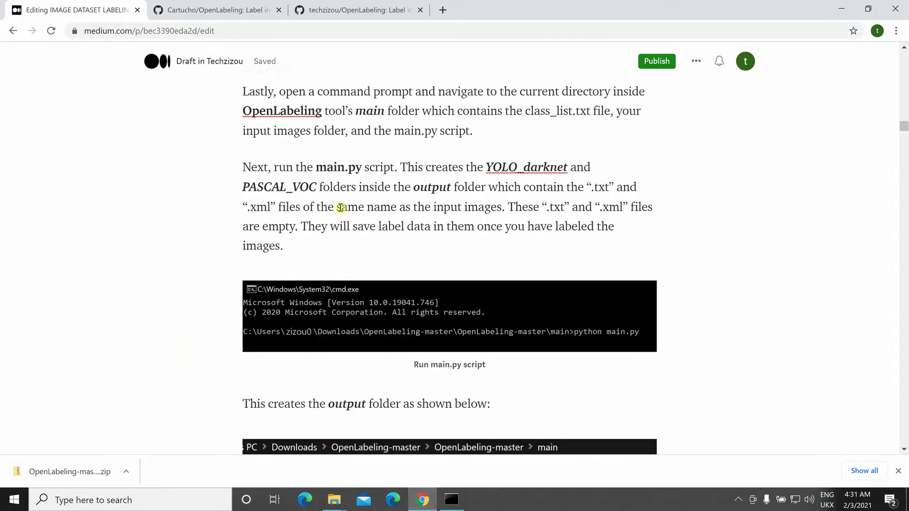
{"action": "scroll", "coordinate": [474, 265], "scroll_direction": "down", "scroll_amount": 1}
{"action": "left_click", "coordinate": [601, 284]}
{"action": "left_click", "coordinate": [672, 267]}
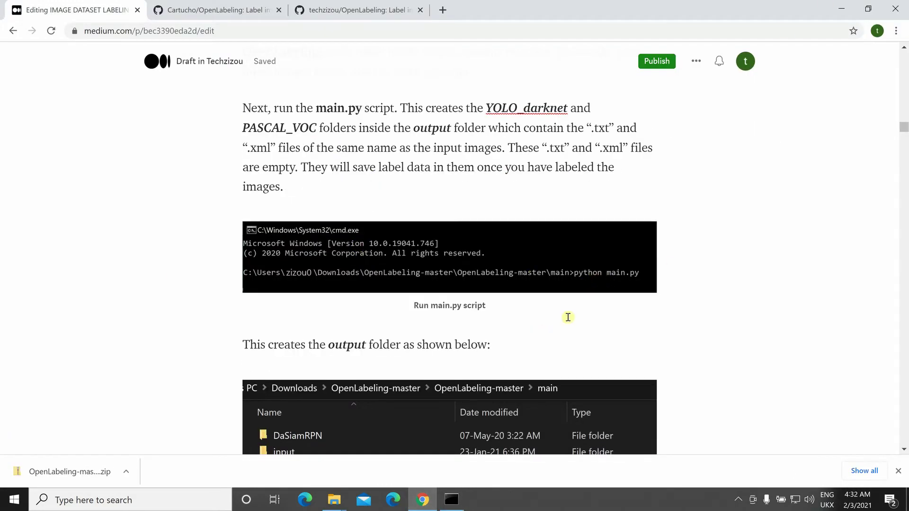
{"action": "left_click", "coordinate": [621, 277]}
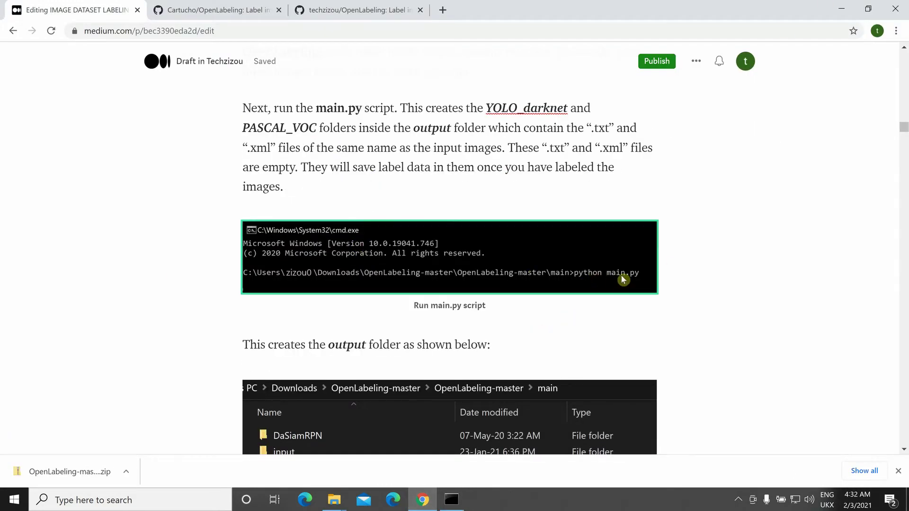
{"action": "left_click", "coordinate": [842, 9]}
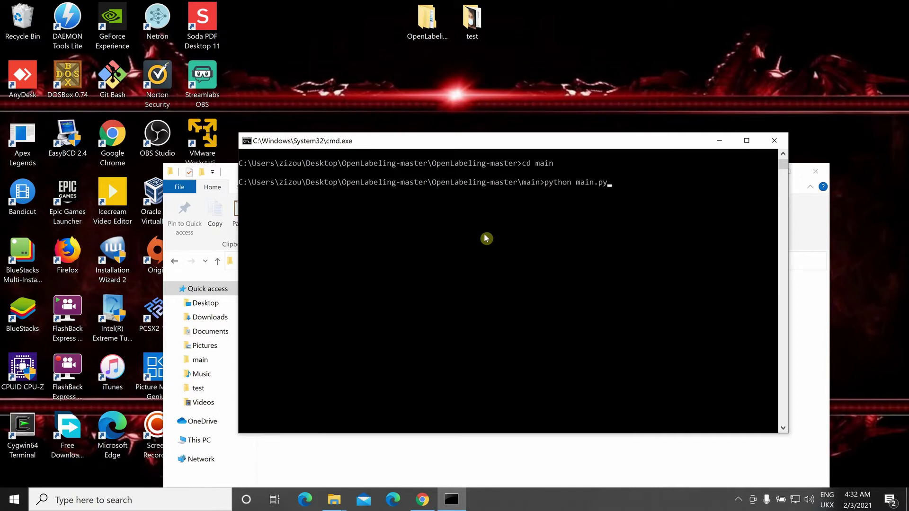
- Run python main.py to launch OpenLabeling on Image1.jpg and move its window aside
{"action": "key", "text": "Return"}
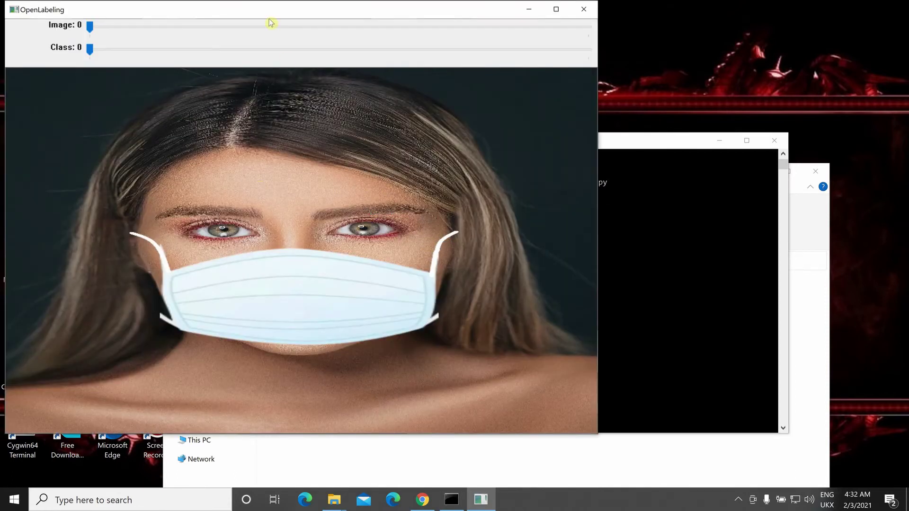
{"action": "left_click_drag", "start_coordinate": [267, 17], "coordinate": [323, 32]}
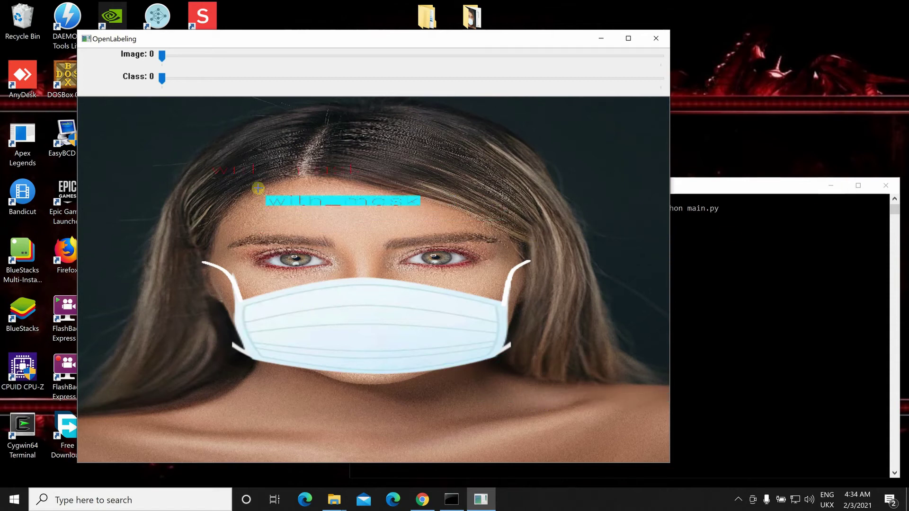
- Relaunch OpenLabeling with python main.py -t 5, box the masked woman's face, and advance to image 1
{"action": "key", "text": "q"}
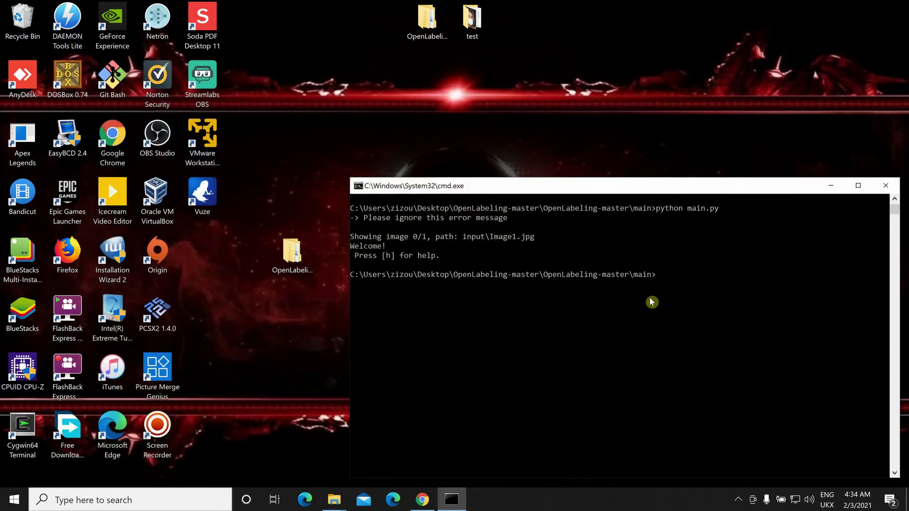
{"action": "key", "text": "Up"}
{"action": "type", "text": "-t 5"}
{"action": "key", "text": "Return"}
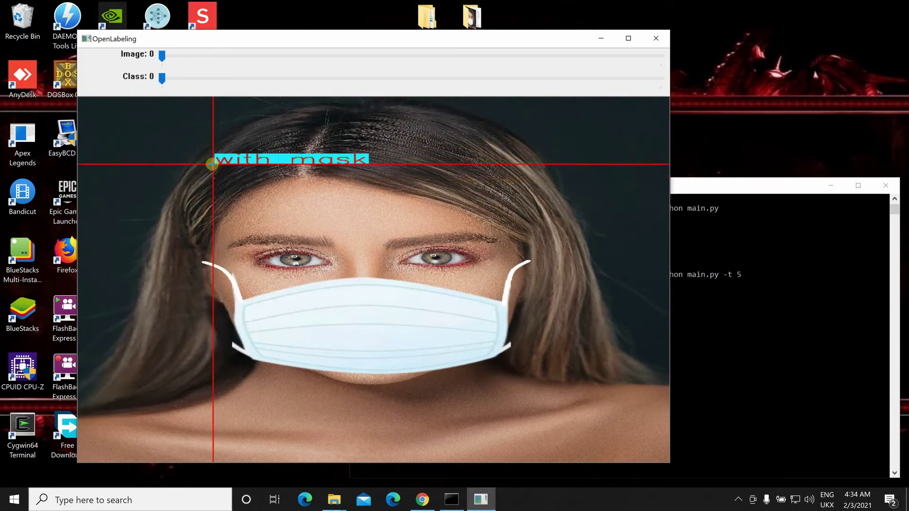
{"action": "left_click", "coordinate": [211, 164]}
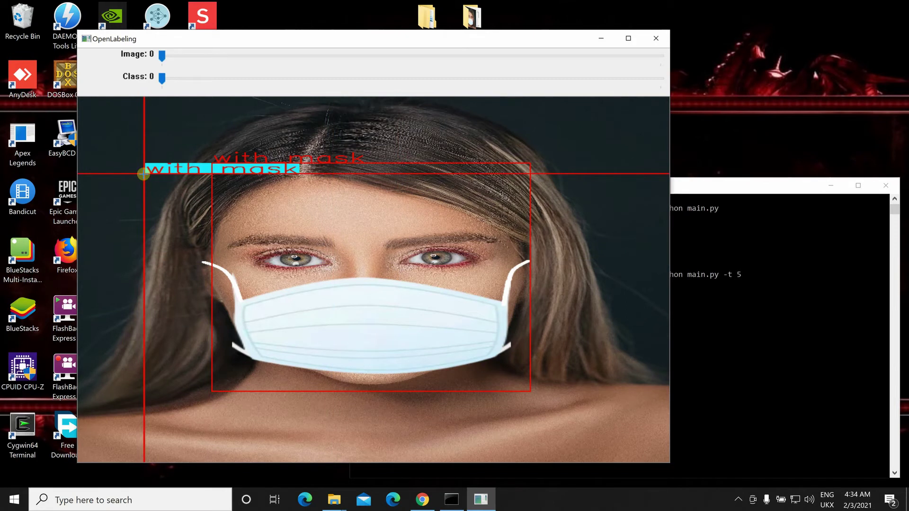
{"action": "key", "text": "d"}
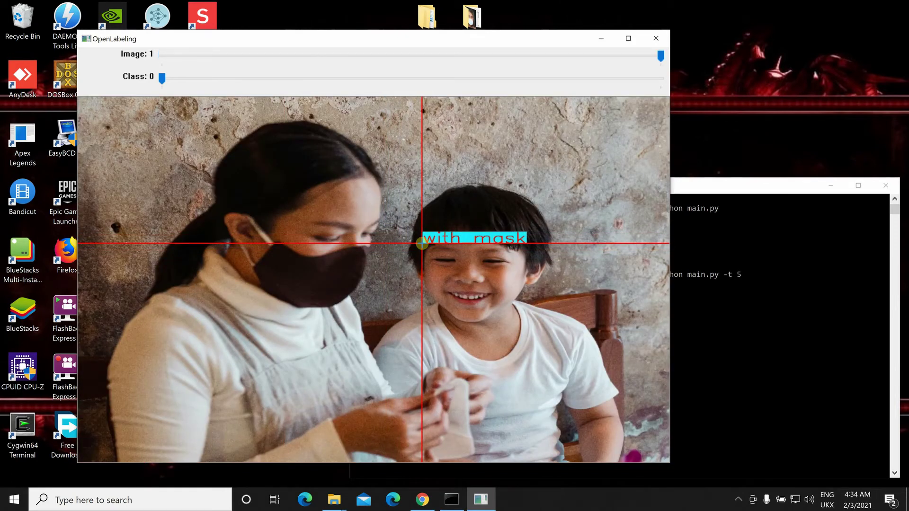
- Draw a with_mask box around the woman's face on image 1
{"action": "key", "text": "a"}
{"action": "key", "text": "d"}
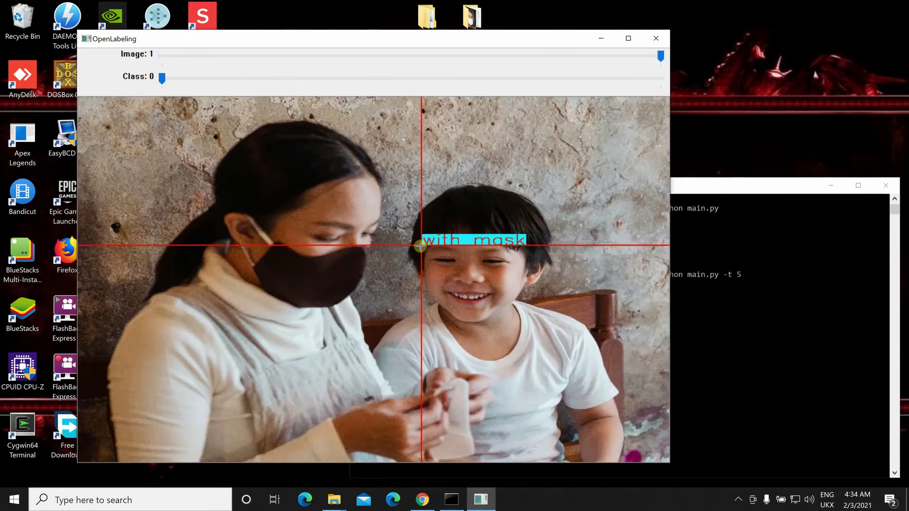
{"action": "key", "text": "a"}
{"action": "key", "text": "d"}
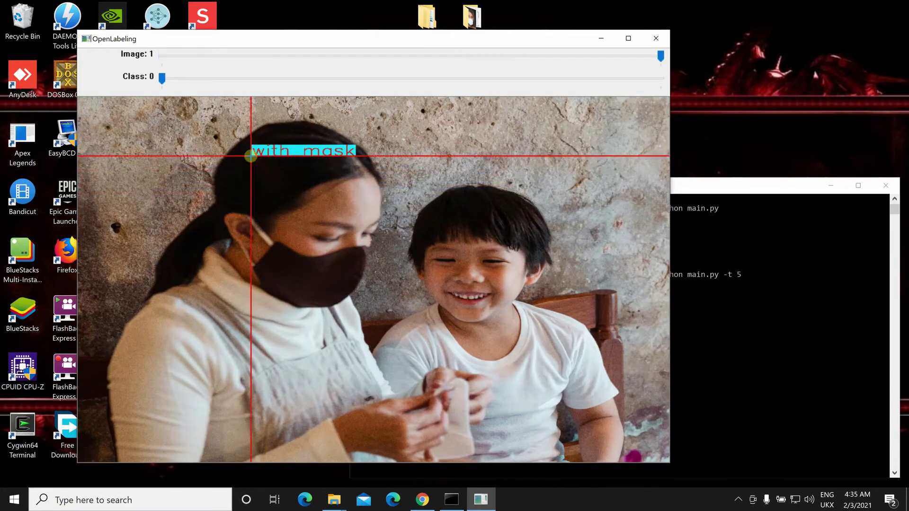
{"action": "left_click", "coordinate": [251, 156]}
{"action": "left_click", "coordinate": [389, 314]}
- Switch the class to without_mask and draw a box around the boy's face
{"action": "key", "text": "w"}
{"action": "key", "text": "s"}
{"action": "key", "text": "w"}
{"action": "key", "text": "s"}
{"action": "key", "text": "w"}
{"action": "left_click", "coordinate": [409, 187]}
{"action": "left_click", "coordinate": [546, 324]}
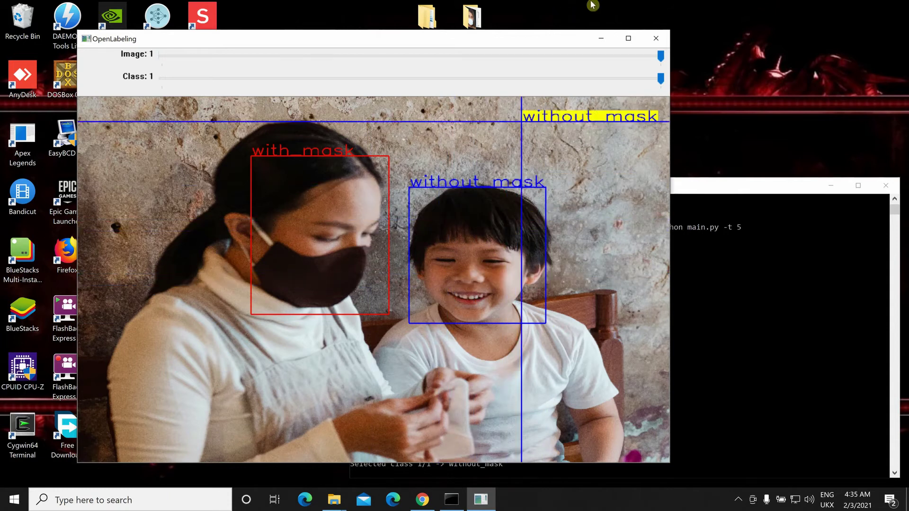
- Minimize the labeler and browse the desktop OpenLabeling folder into main\output
{"action": "left_click", "coordinate": [602, 40]}
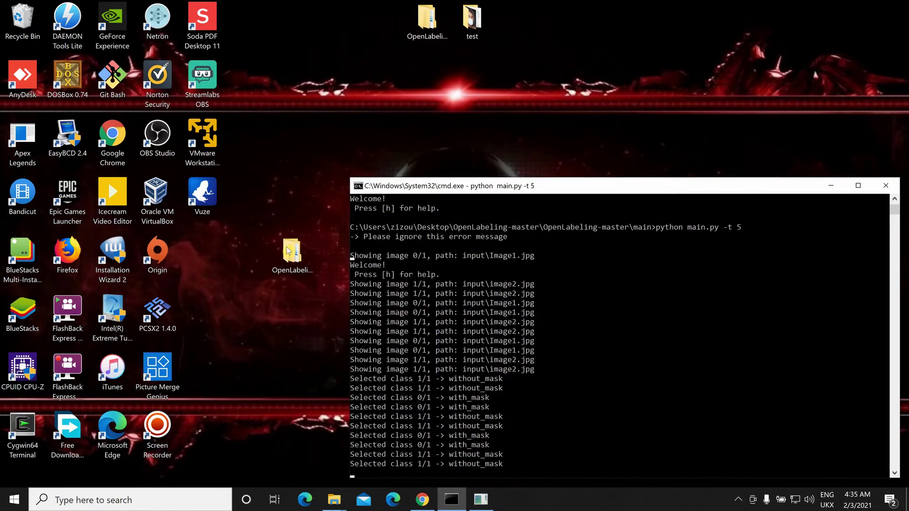
{"action": "double_click", "coordinate": [290, 253]}
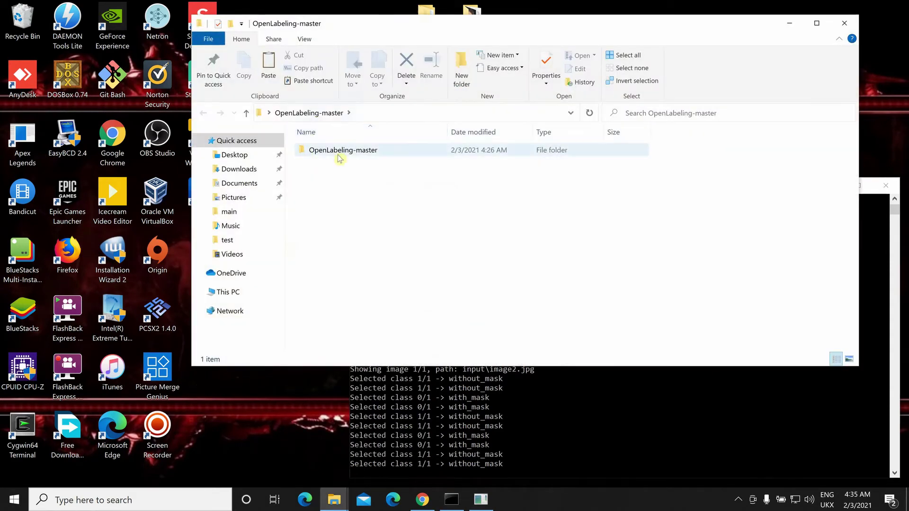
{"action": "double_click", "coordinate": [339, 155]}
{"action": "double_click", "coordinate": [338, 153]}
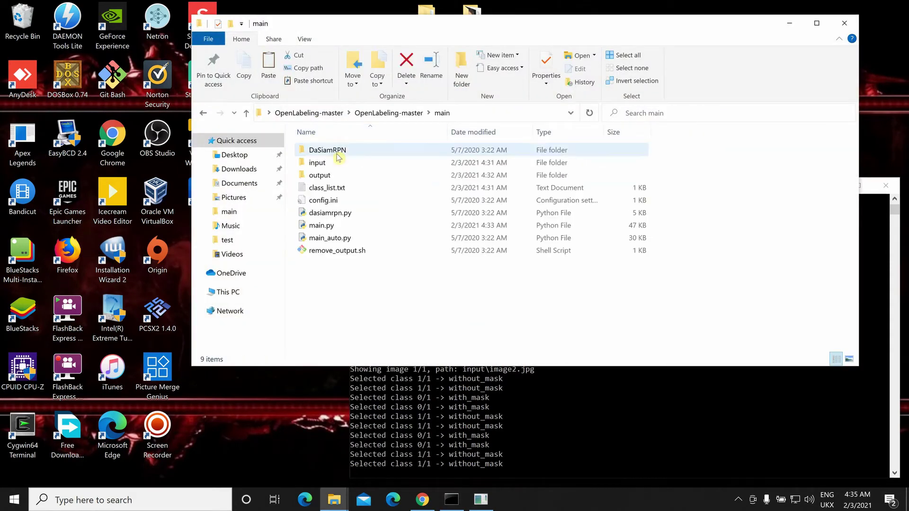
{"action": "double_click", "coordinate": [325, 177]}
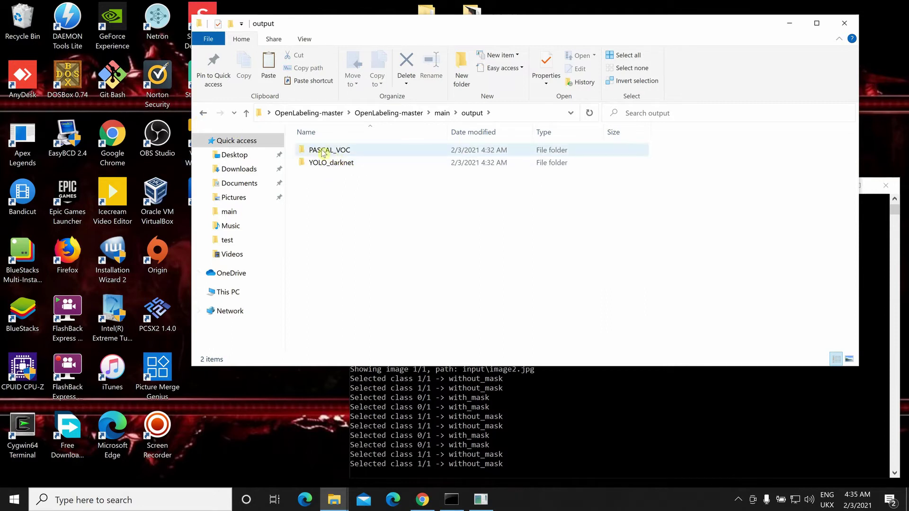
- Compare the PASCAL_VOC and YOLO_darknet output folders, ending inside YOLO_darknet
{"action": "double_click", "coordinate": [323, 152]}
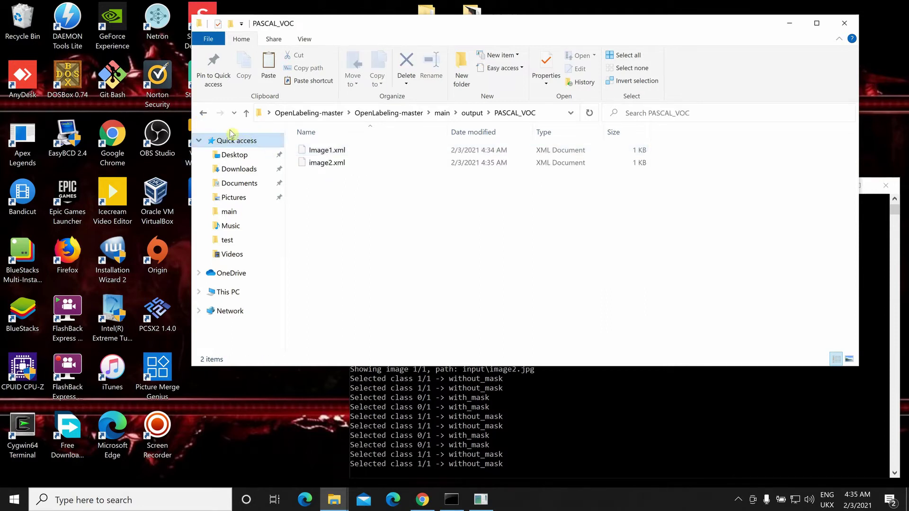
{"action": "left_click", "coordinate": [205, 115]}
{"action": "double_click", "coordinate": [326, 162]}
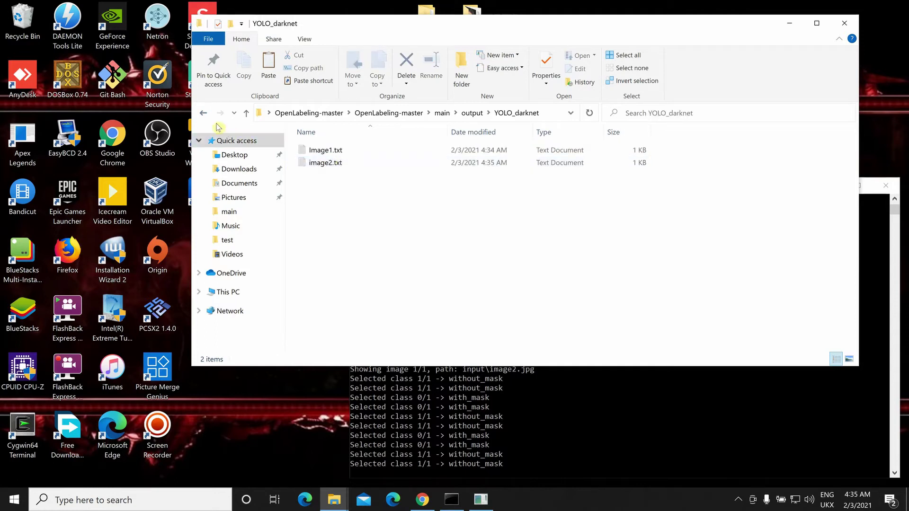
{"action": "left_click", "coordinate": [205, 114]}
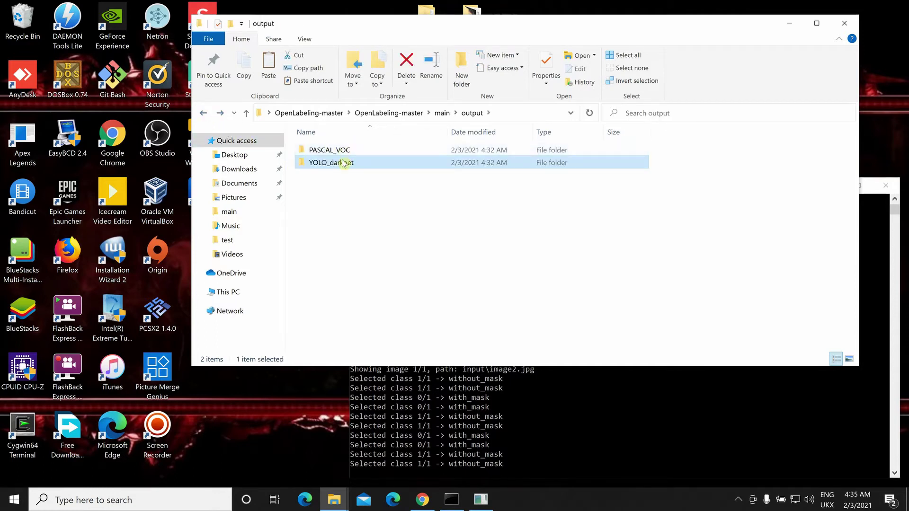
{"action": "double_click", "coordinate": [337, 152]}
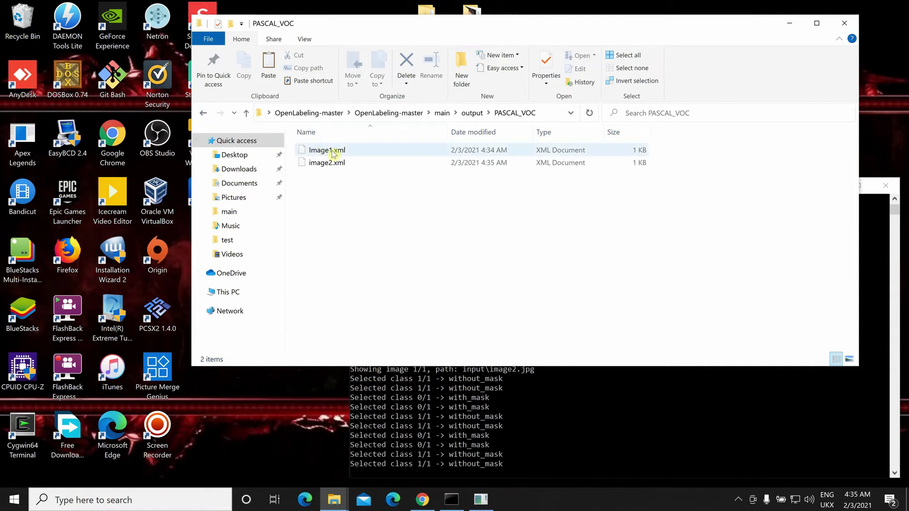
{"action": "left_click", "coordinate": [204, 113]}
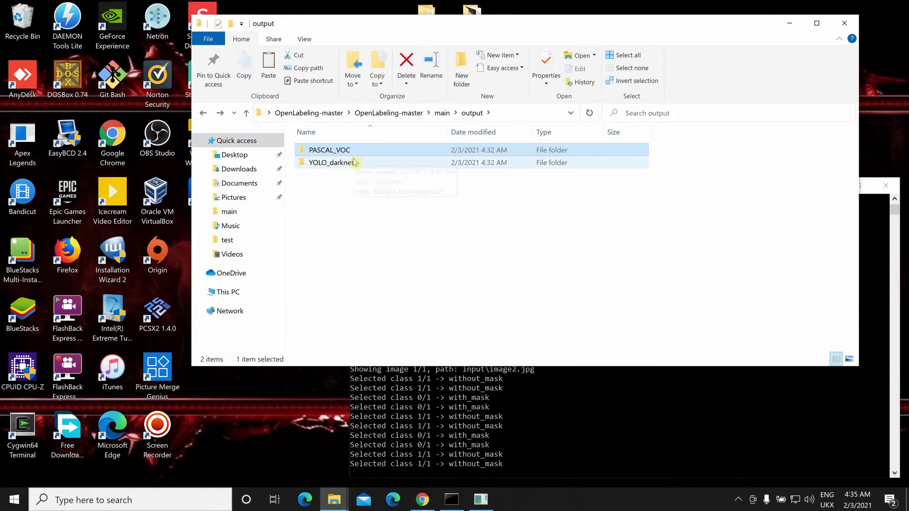
{"action": "double_click", "coordinate": [352, 163]}
{"action": "double_click", "coordinate": [345, 150]}
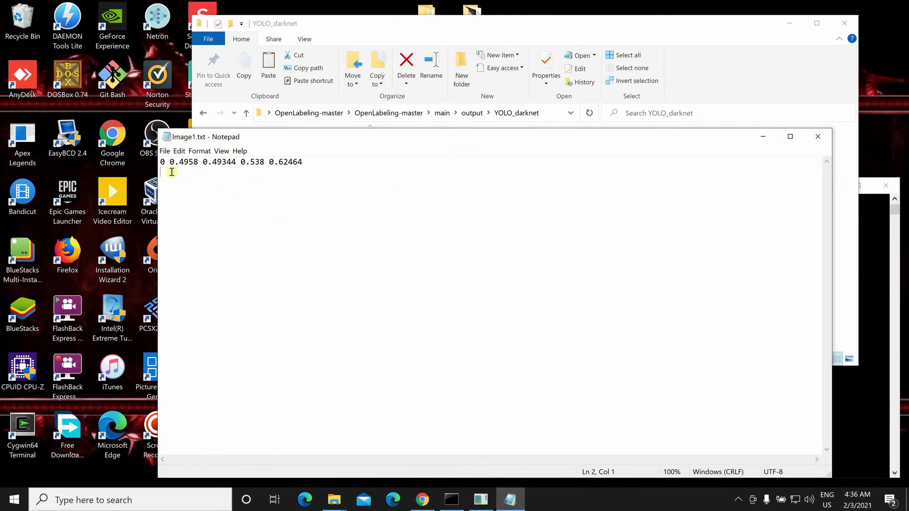
{"action": "left_click_drag", "start_coordinate": [162, 163], "coordinate": [309, 167]}
{"action": "left_click", "coordinate": [350, 192]}
{"action": "left_click", "coordinate": [168, 166]}
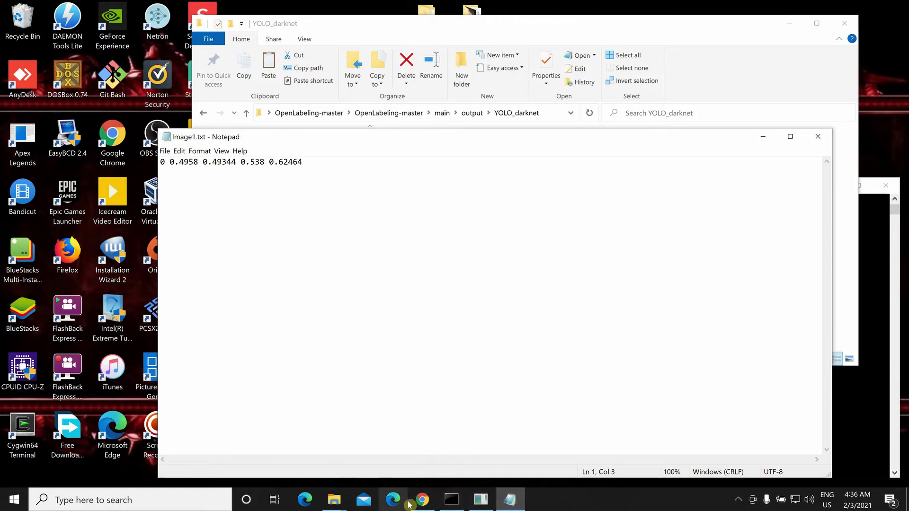
- Return to the Medium draft and review its YOLO label-format explanation and PASCAL_VOC section
{"action": "left_click", "coordinate": [423, 501]}
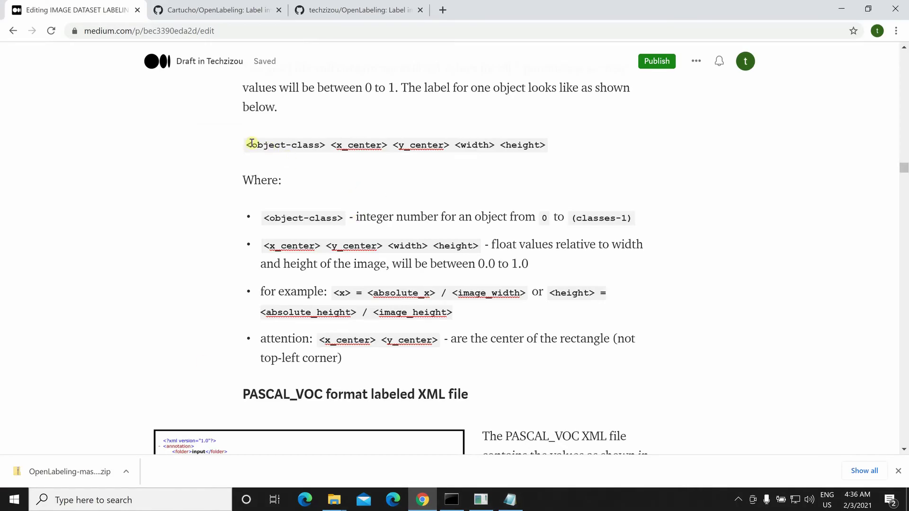
{"action": "left_click_drag", "start_coordinate": [266, 145], "coordinate": [543, 142]}
{"action": "left_click", "coordinate": [298, 164]}
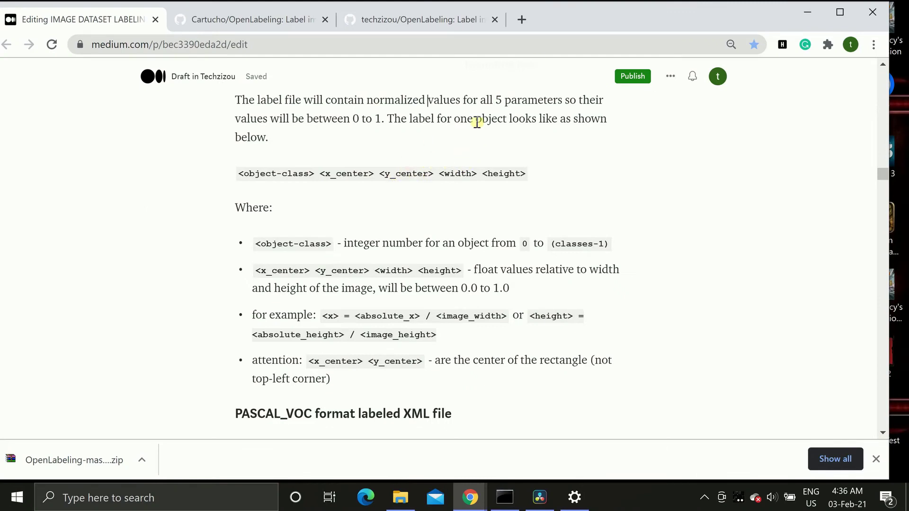
{"action": "scroll", "coordinate": [477, 123], "scroll_direction": "up", "scroll_amount": 2}
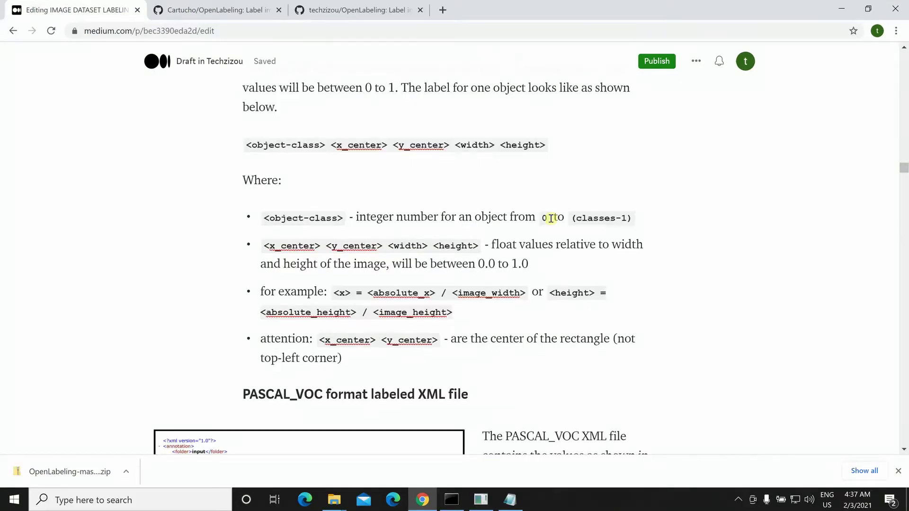
{"action": "scroll", "coordinate": [544, 199], "scroll_direction": "down", "scroll_amount": 1}
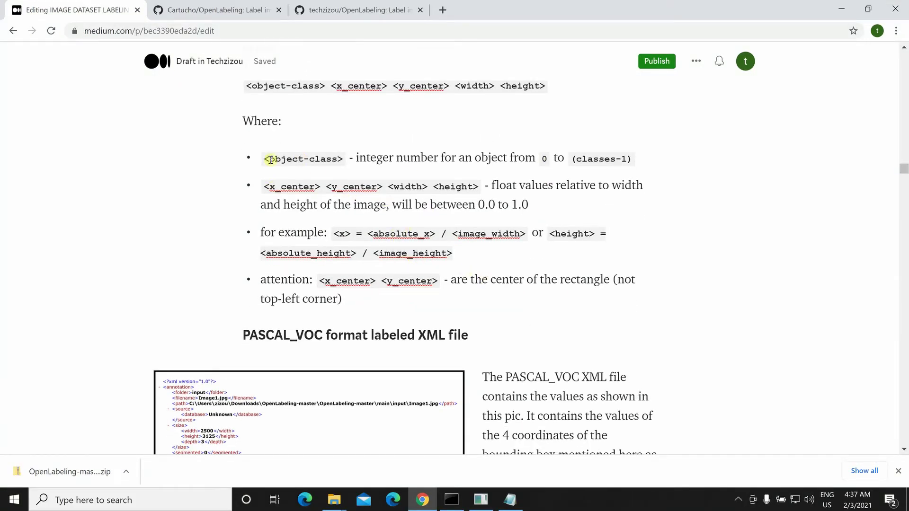
- Close Image1.txt in Notepad and bring the console running main.py forward
{"action": "left_click", "coordinate": [844, 5]}
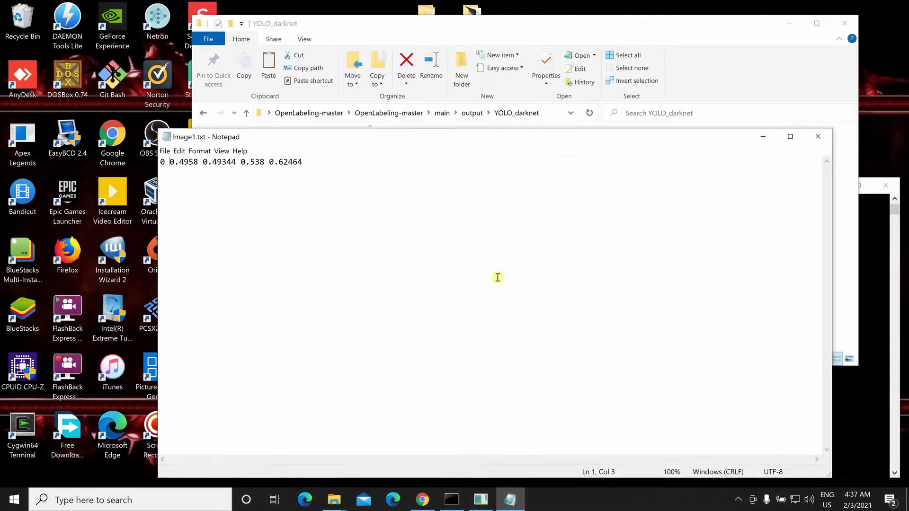
{"action": "left_click", "coordinate": [818, 136]}
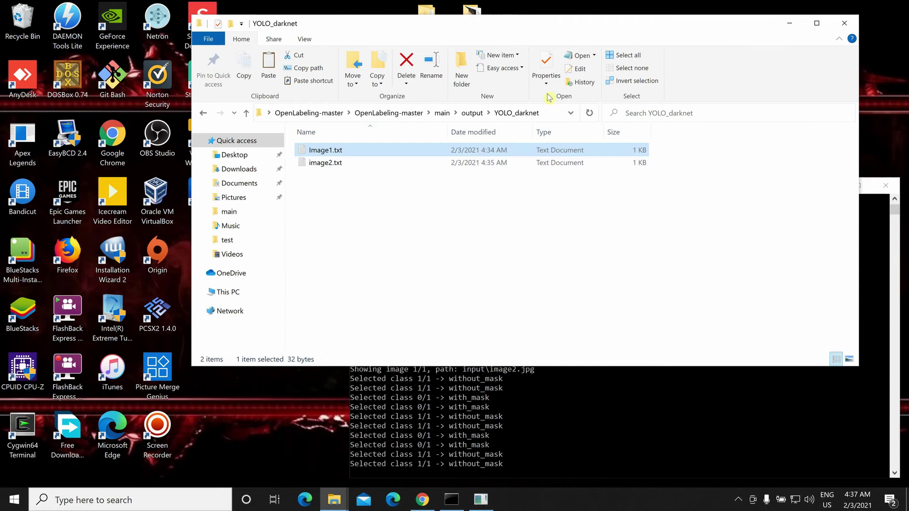
{"action": "key", "text": "alt+Tab"}
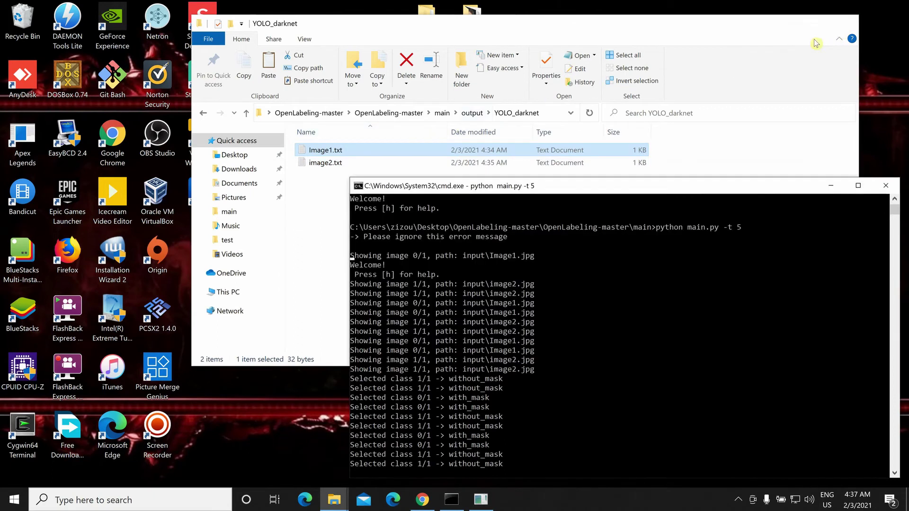
{"action": "left_click_drag", "start_coordinate": [592, 185], "coordinate": [565, 156]}
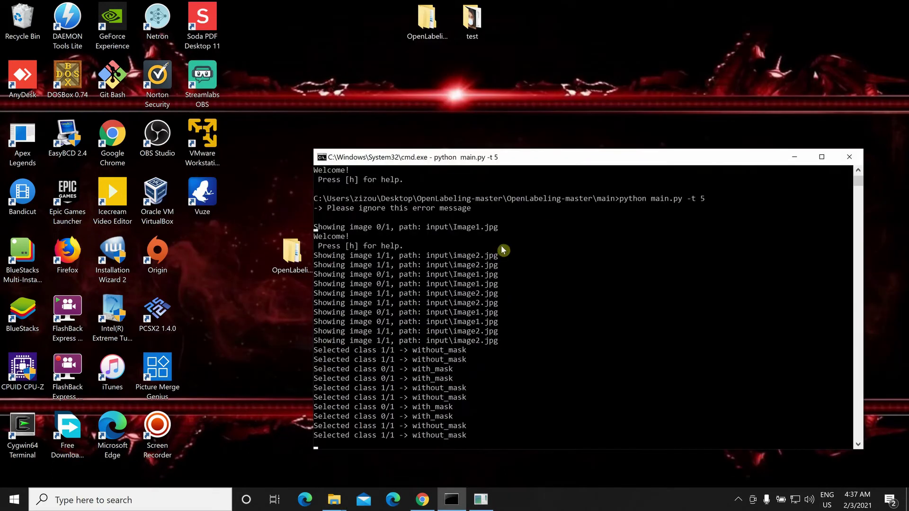
- Stop main.py with Ctrl+C and clear the console with cls
{"action": "key", "text": "ctrl+c"}
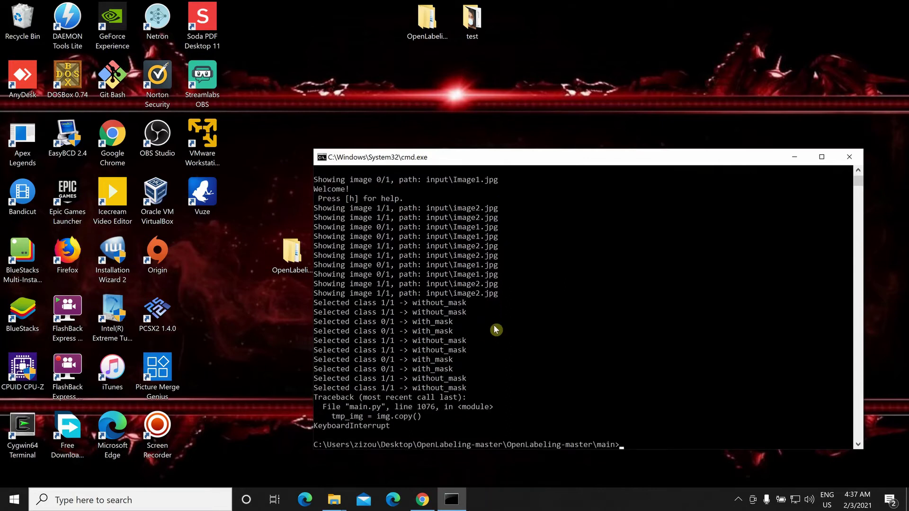
{"action": "type", "text": "cls"}
{"action": "key", "text": "Return"}
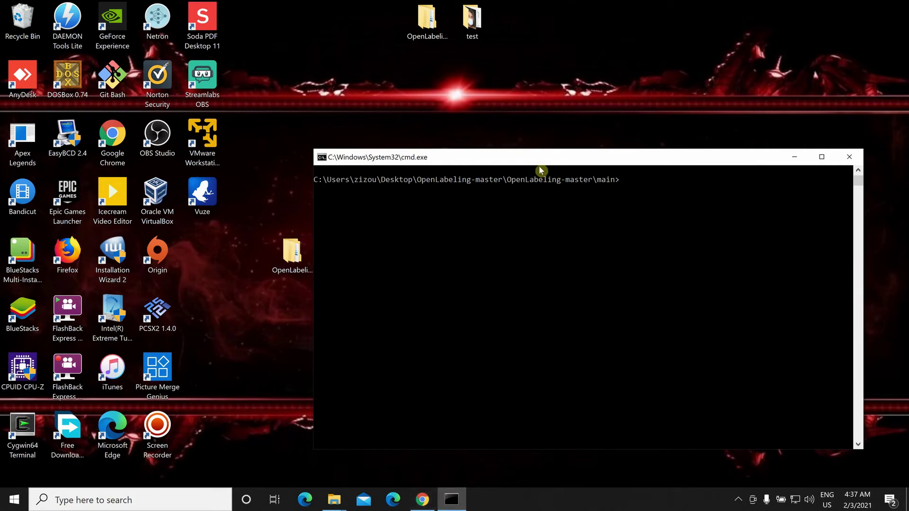
- Open main\input in the desktop OpenLabeling-master folder and select both image files
{"action": "left_click_drag", "start_coordinate": [543, 161], "coordinate": [560, 143]}
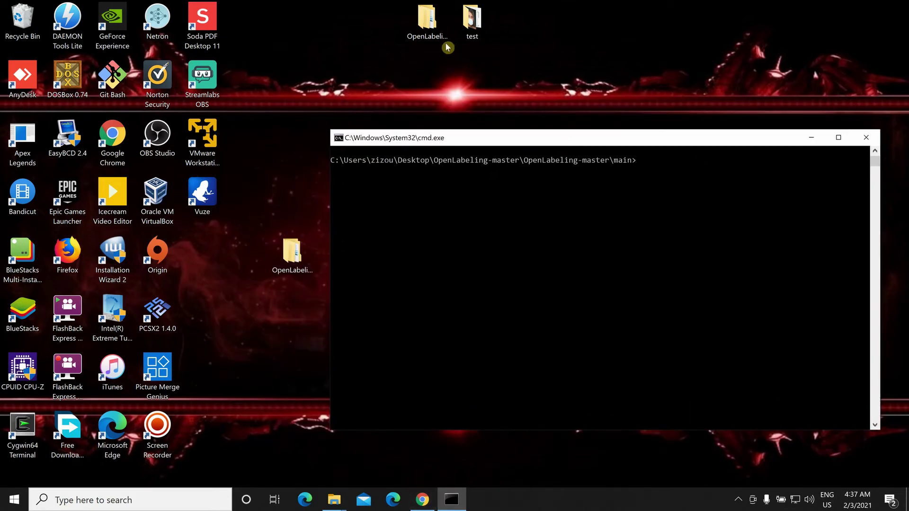
{"action": "left_click", "coordinate": [282, 259]}
{"action": "double_click", "coordinate": [282, 258]}
{"action": "double_click", "coordinate": [346, 165]}
{"action": "double_click", "coordinate": [353, 171]}
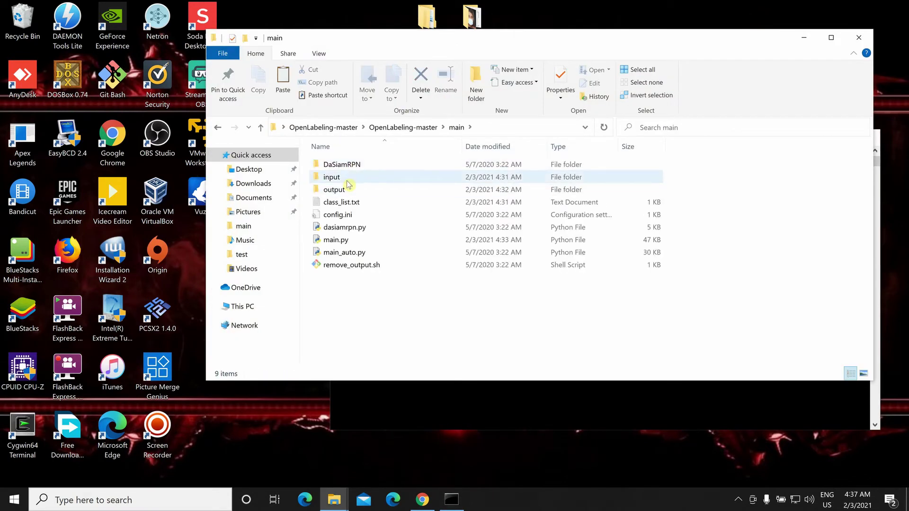
{"action": "left_click", "coordinate": [348, 183]}
{"action": "double_click", "coordinate": [348, 183]}
{"action": "left_click_drag", "start_coordinate": [445, 237], "coordinate": [472, 21]}
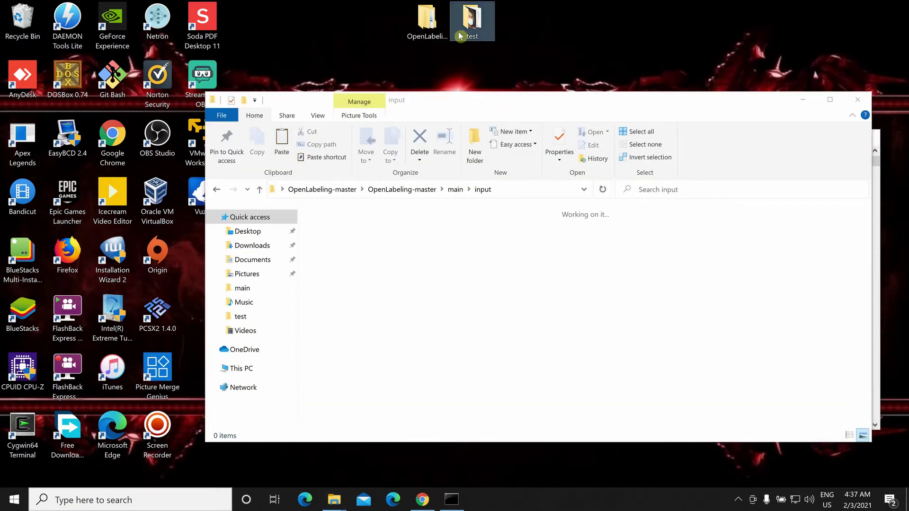
- Copy mask.mp4 from the desktop test folder, preview the video, and close the test folder
{"action": "double_click", "coordinate": [469, 26]}
{"action": "left_click", "coordinate": [593, 175]}
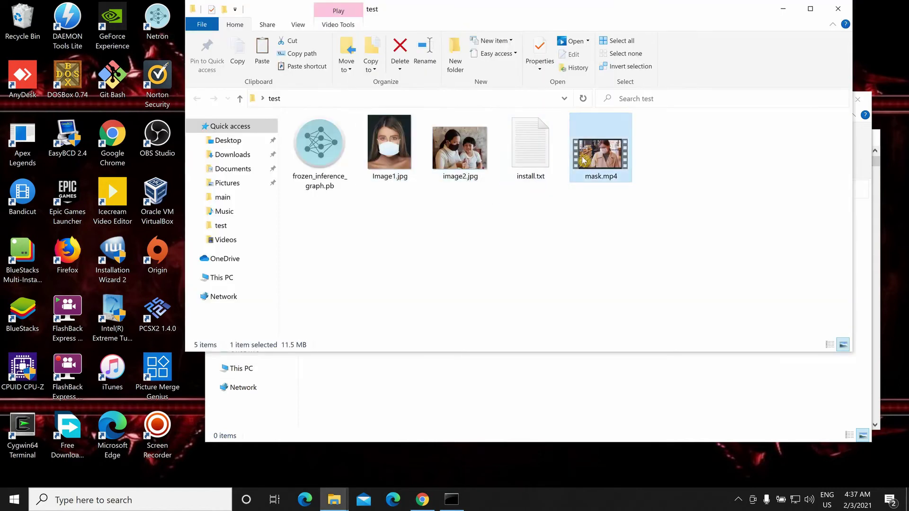
{"action": "right_click", "coordinate": [593, 175]}
{"action": "left_click", "coordinate": [610, 386]}
{"action": "double_click", "coordinate": [610, 157]}
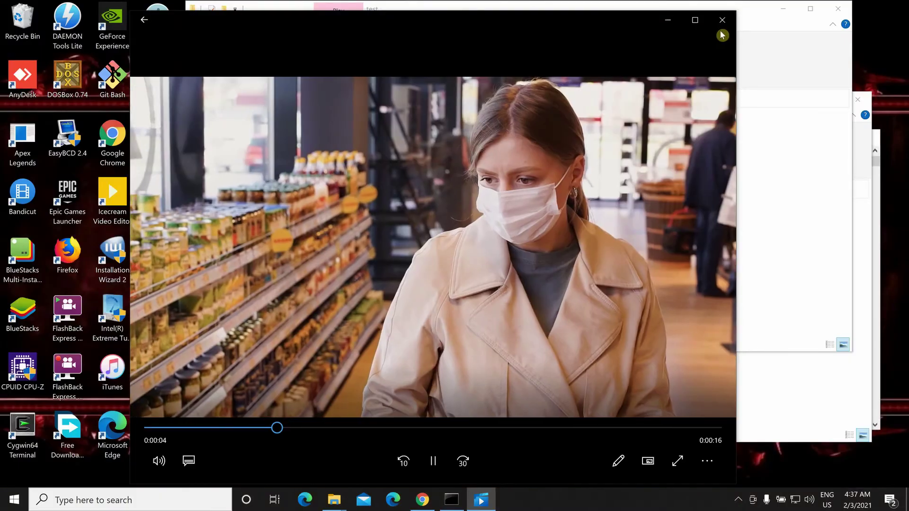
{"action": "left_click", "coordinate": [728, 14]}
{"action": "left_click", "coordinate": [839, 9]}
- Paste mask.mp4 into the input folder and close the window
{"action": "right_click", "coordinate": [430, 255]}
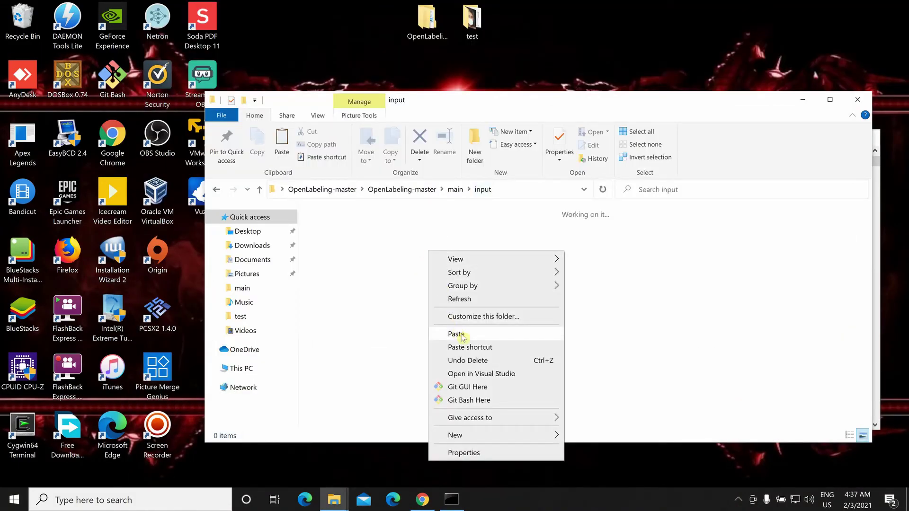
{"action": "left_click", "coordinate": [459, 333]}
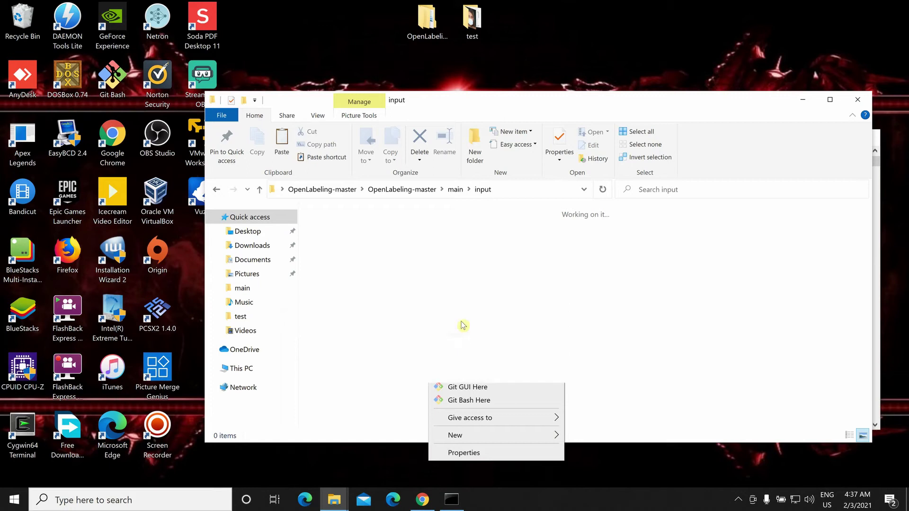
{"action": "left_click", "coordinate": [858, 99]}
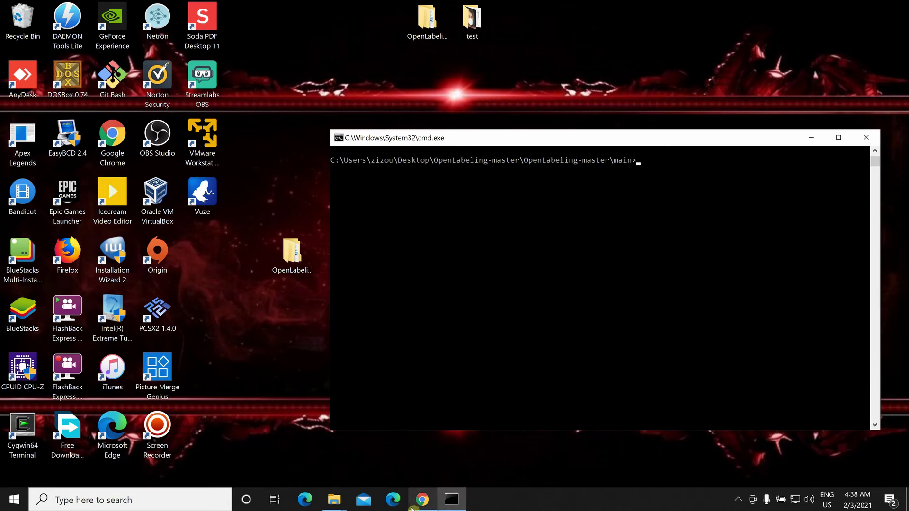
- Scroll the Medium draft down to STEP (4)'s command-usage section
{"action": "left_click", "coordinate": [419, 506]}
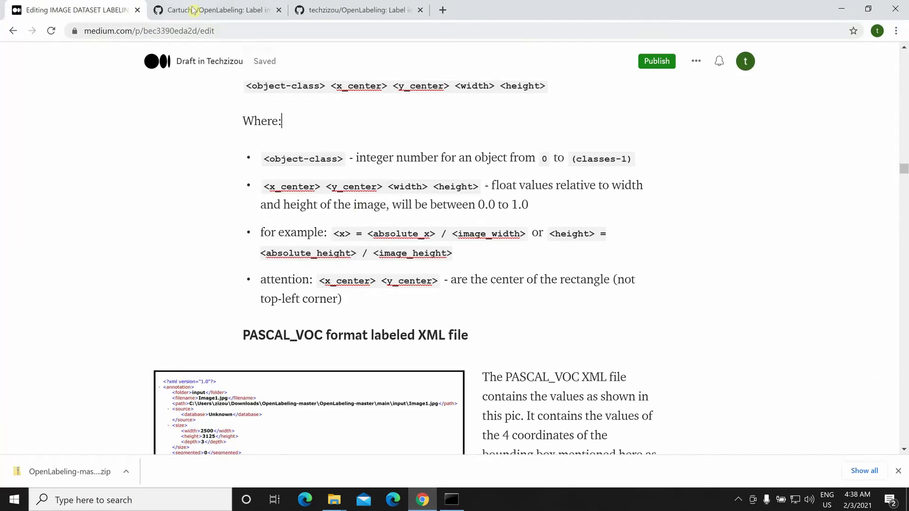
{"action": "scroll", "coordinate": [199, 258], "scroll_direction": "down", "scroll_amount": 10}
{"action": "scroll", "coordinate": [191, 256], "scroll_direction": "down", "scroll_amount": 20}
{"action": "scroll", "coordinate": [189, 251], "scroll_direction": "up", "scroll_amount": 8}
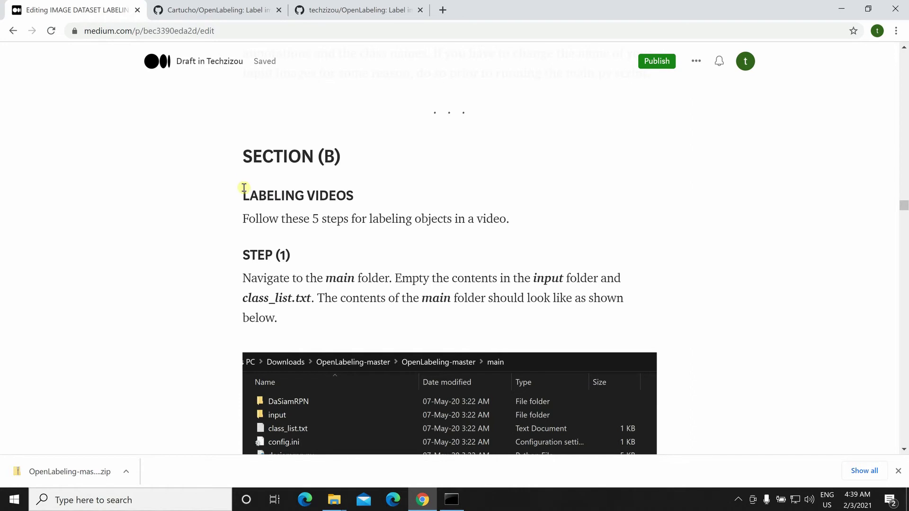
{"action": "scroll", "coordinate": [231, 195], "scroll_direction": "down", "scroll_amount": 1}
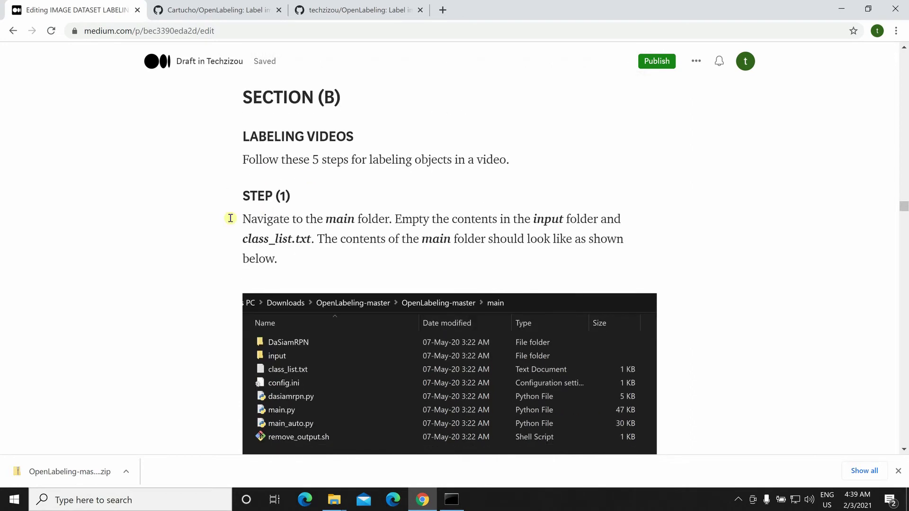
{"action": "scroll", "coordinate": [392, 177], "scroll_direction": "down", "scroll_amount": 1}
{"action": "scroll", "coordinate": [294, 152], "scroll_direction": "down", "scroll_amount": 12}
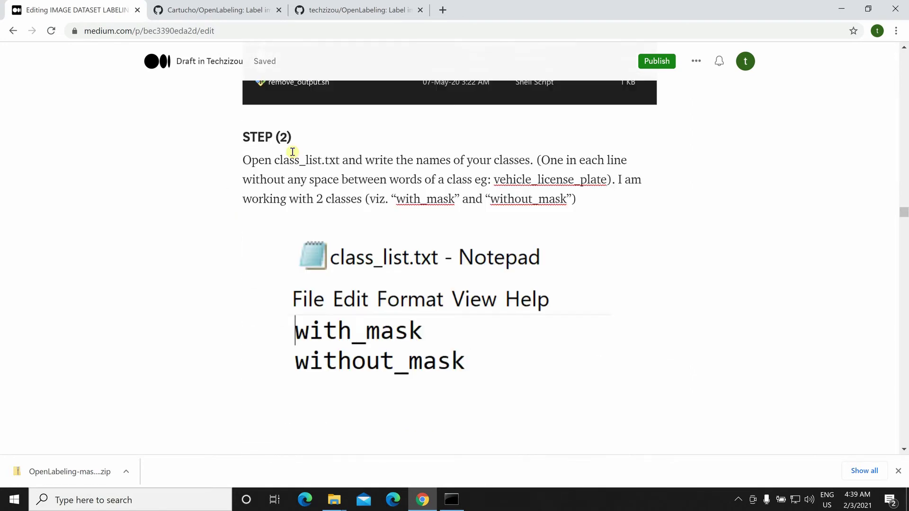
{"action": "scroll", "coordinate": [285, 152], "scroll_direction": "up", "scroll_amount": 14}
{"action": "scroll", "coordinate": [331, 157], "scroll_direction": "down", "scroll_amount": 2}
{"action": "scroll", "coordinate": [347, 154], "scroll_direction": "down", "scroll_amount": 6}
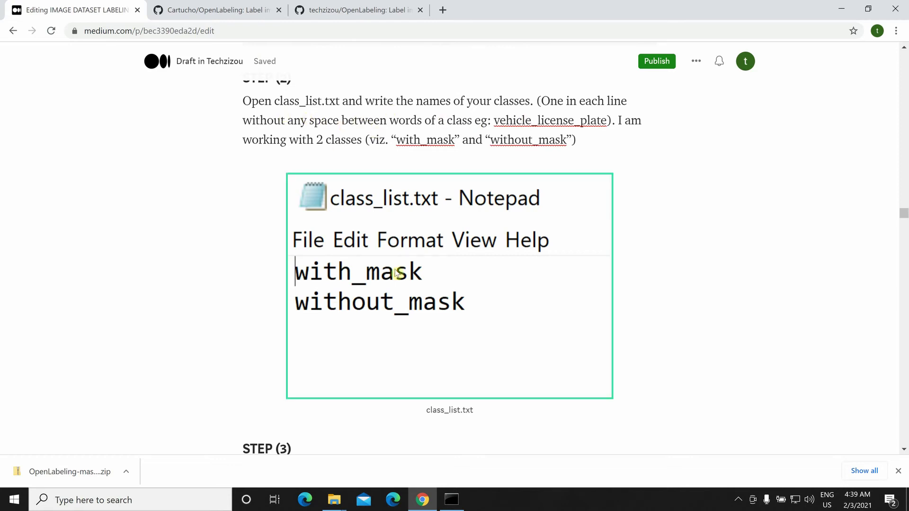
{"action": "scroll", "coordinate": [207, 185], "scroll_direction": "down", "scroll_amount": 5}
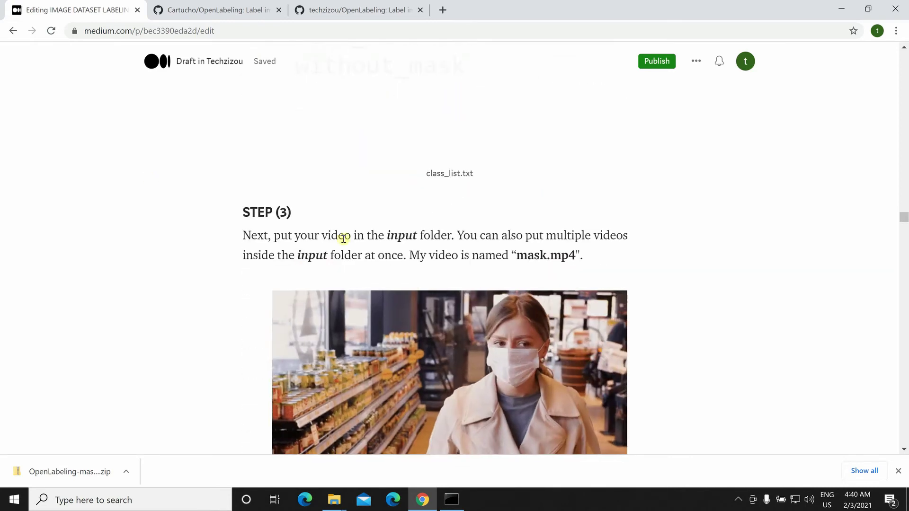
{"action": "scroll", "coordinate": [238, 160], "scroll_direction": "down", "scroll_amount": 4}
{"action": "scroll", "coordinate": [363, 177], "scroll_direction": "down", "scroll_amount": 13}
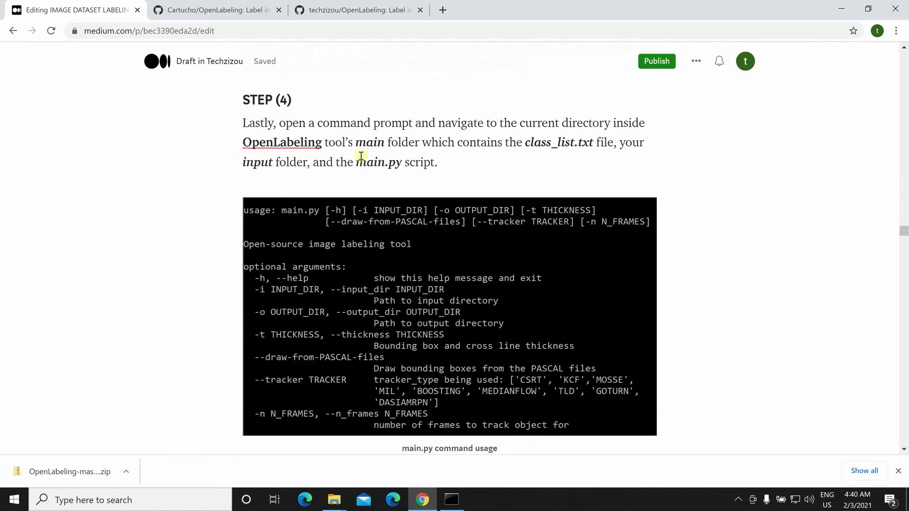
{"action": "left_click", "coordinate": [315, 243]}
{"action": "scroll", "coordinate": [356, 240], "scroll_direction": "down", "scroll_amount": 1}
{"action": "scroll", "coordinate": [356, 240], "scroll_direction": "down", "scroll_amount": 1}
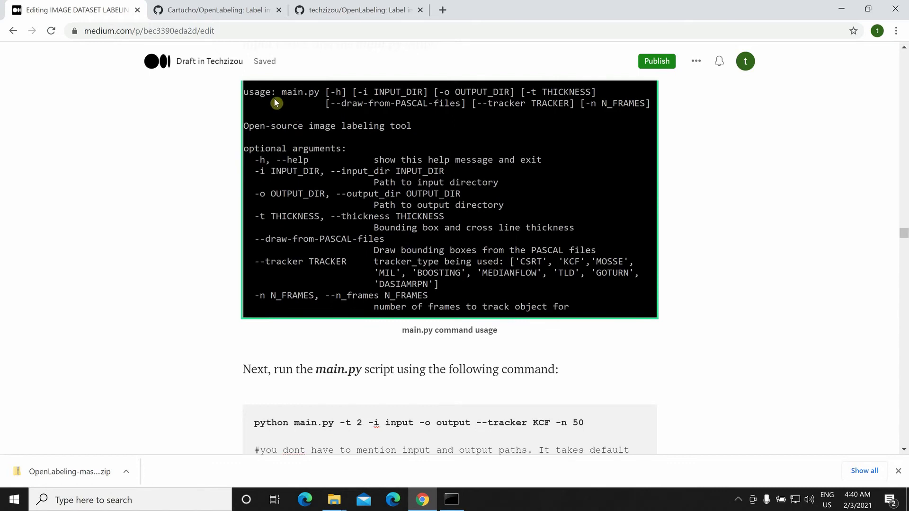
{"action": "scroll", "coordinate": [280, 109], "scroll_direction": "down", "scroll_amount": 1}
{"action": "scroll", "coordinate": [299, 142], "scroll_direction": "up", "scroll_amount": 2}
{"action": "scroll", "coordinate": [331, 156], "scroll_direction": "down", "scroll_amount": 2}
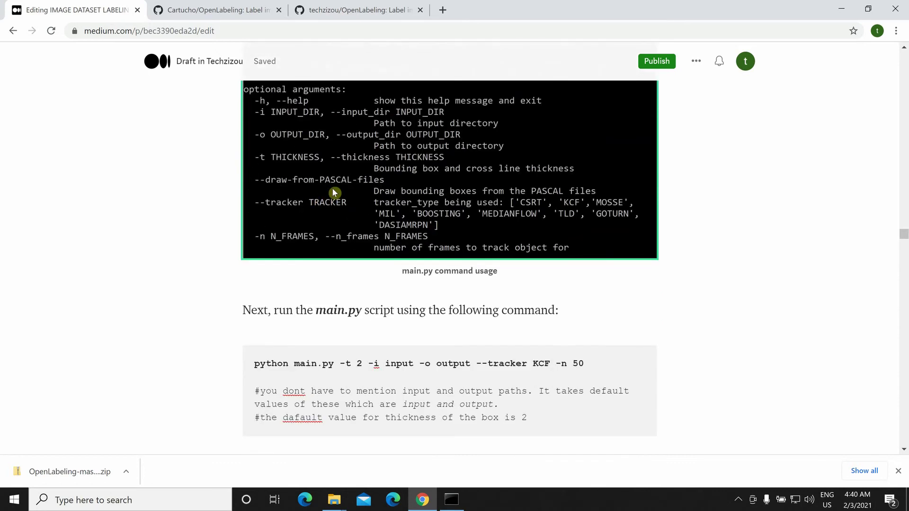
{"action": "scroll", "coordinate": [333, 192], "scroll_direction": "up", "scroll_amount": 2}
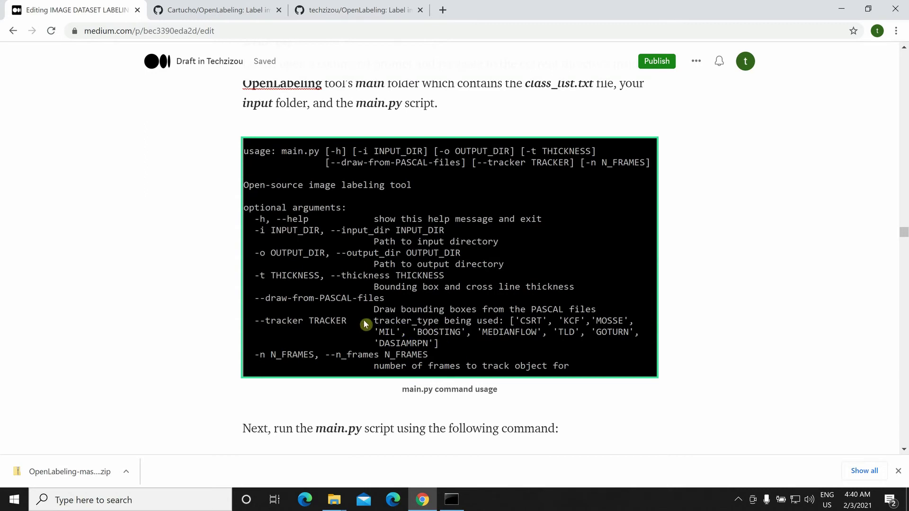
{"action": "scroll", "coordinate": [365, 324], "scroll_direction": "down", "scroll_amount": 1}
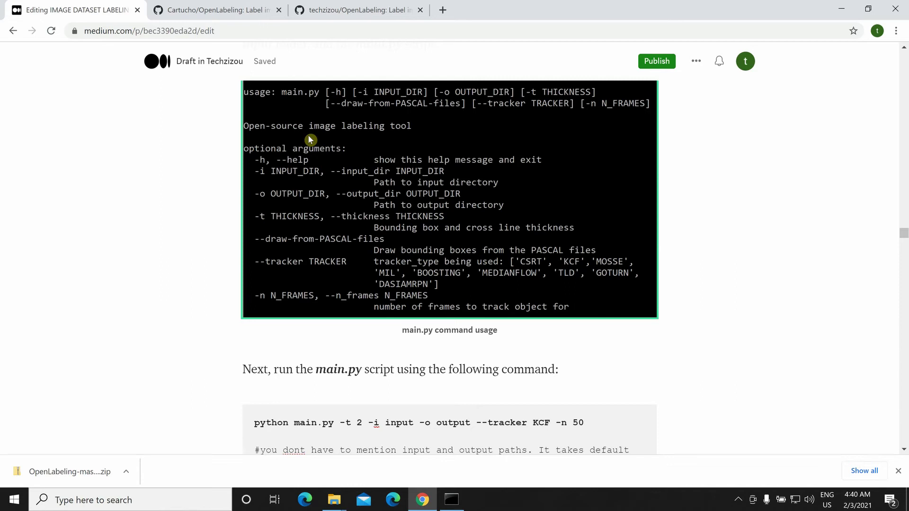
{"action": "left_click", "coordinate": [173, 150]}
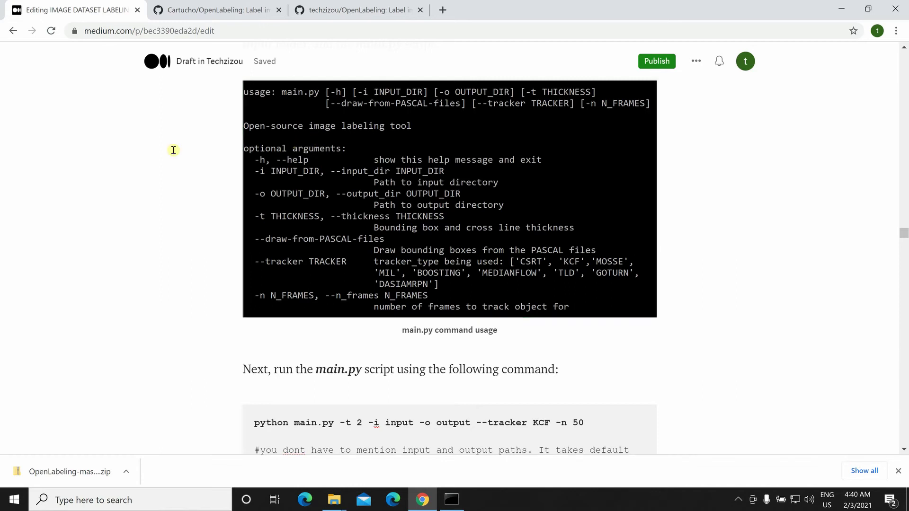
- Copy the python main.py -t 2 -i input -o output --tracker KCF -n 50 command
{"action": "scroll", "coordinate": [173, 150], "scroll_direction": "down", "scroll_amount": 3}
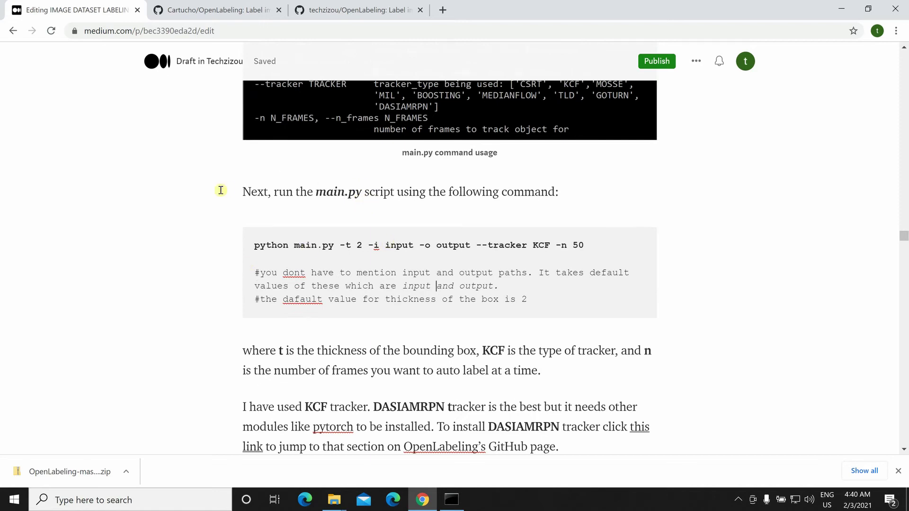
{"action": "scroll", "coordinate": [405, 281], "scroll_direction": "up", "scroll_amount": 1}
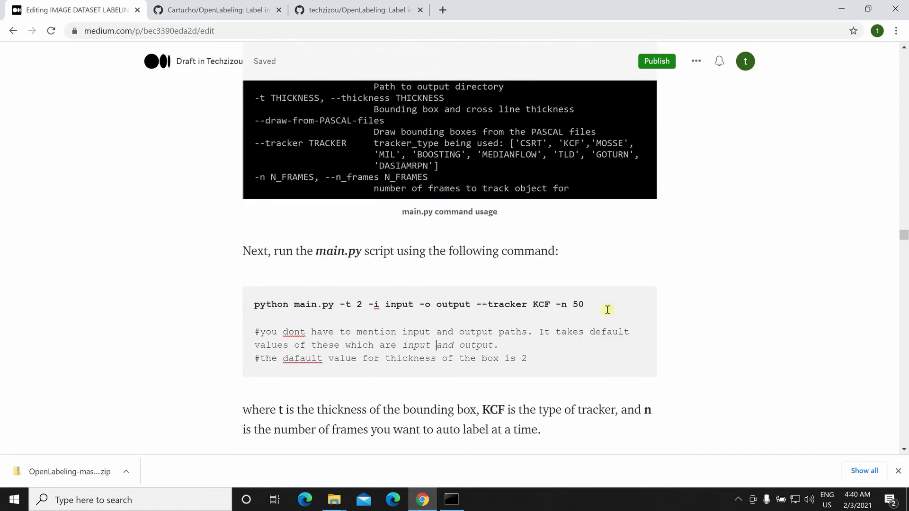
{"action": "scroll", "coordinate": [426, 310], "scroll_direction": "up", "scroll_amount": 1}
{"action": "scroll", "coordinate": [355, 289], "scroll_direction": "down", "scroll_amount": 1}
{"action": "left_click_drag", "start_coordinate": [252, 305], "coordinate": [579, 306]}
{"action": "right_click", "coordinate": [580, 307]}
{"action": "left_click", "coordinate": [620, 164]}
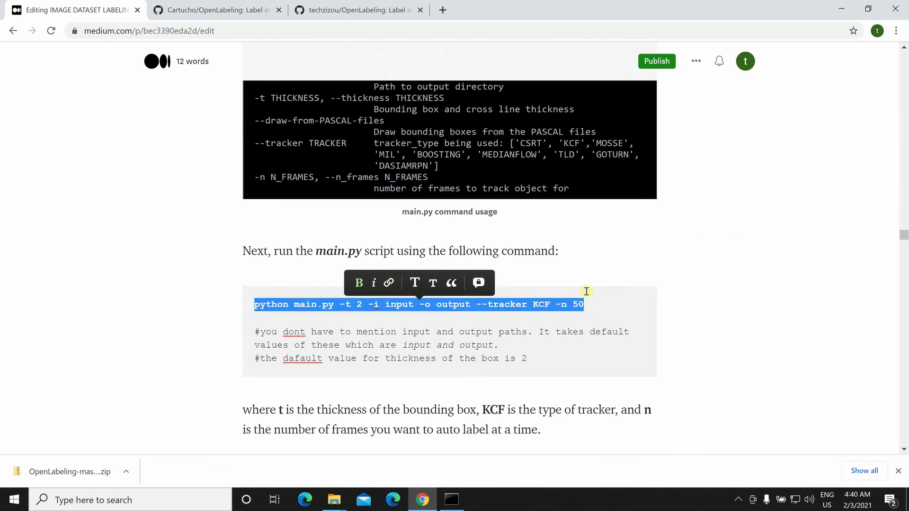
- Paste and run python main.py -t 2 -i input -o output --tracker KCF -n 50 in the console
{"action": "left_click", "coordinate": [466, 505]}
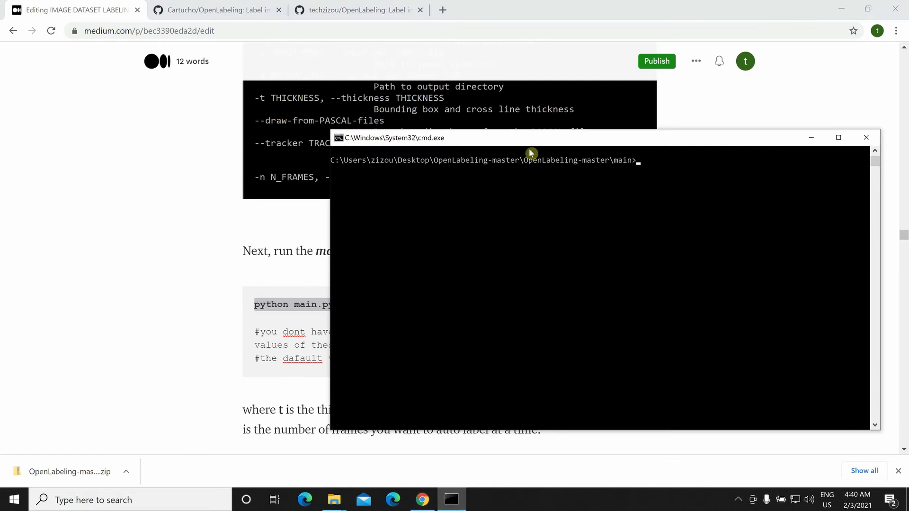
{"action": "right_click", "coordinate": [649, 158]}
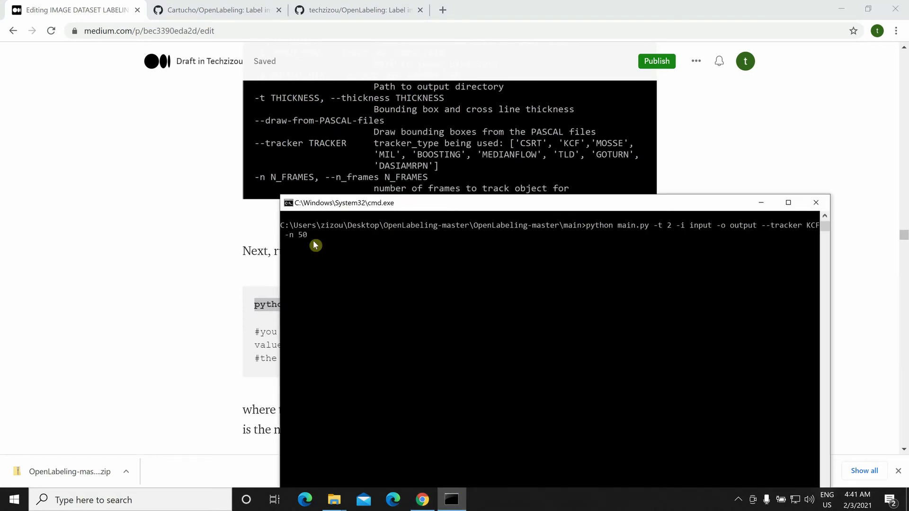
{"action": "key", "text": "Return"}
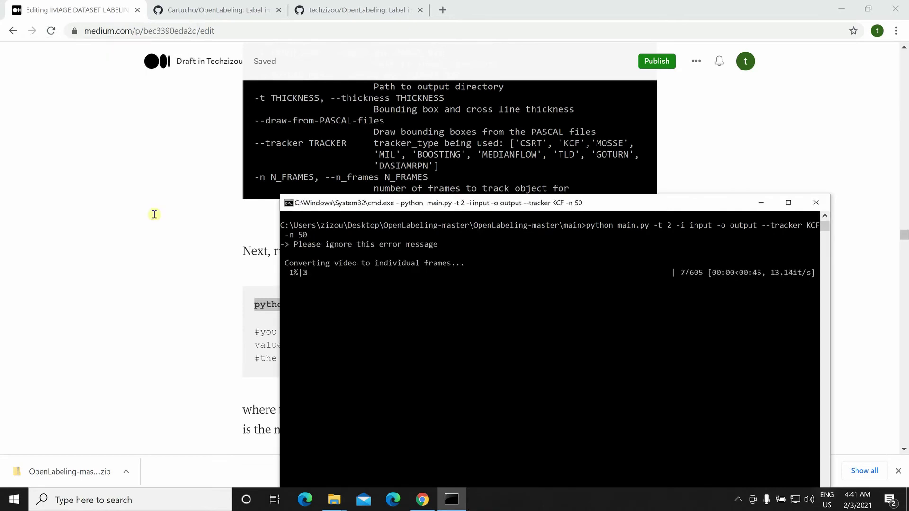
{"action": "left_click_drag", "start_coordinate": [465, 202], "coordinate": [440, 178]}
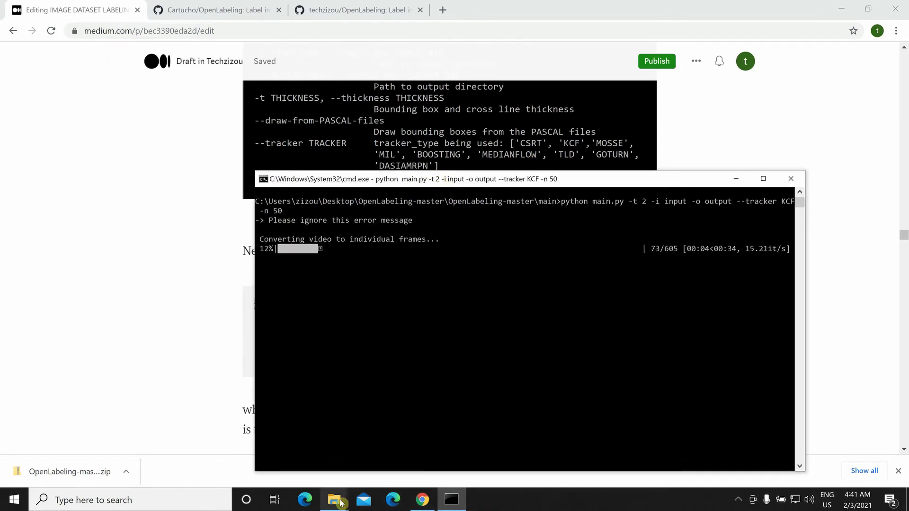
- Inspect the extracted frames in input\mask_mp4, then return to input and hide Explorer
{"action": "mouse_move", "coordinate": [335, 499]}
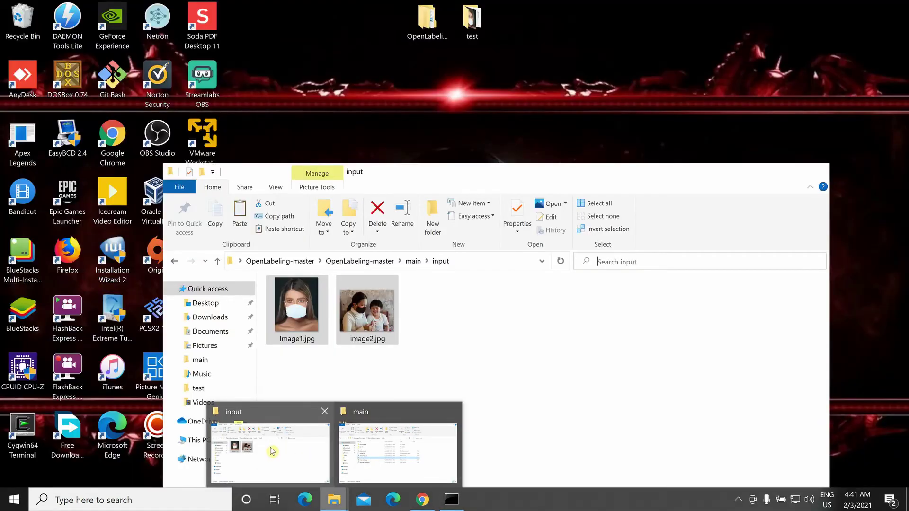
{"action": "left_click", "coordinate": [272, 453]}
{"action": "double_click", "coordinate": [308, 328]}
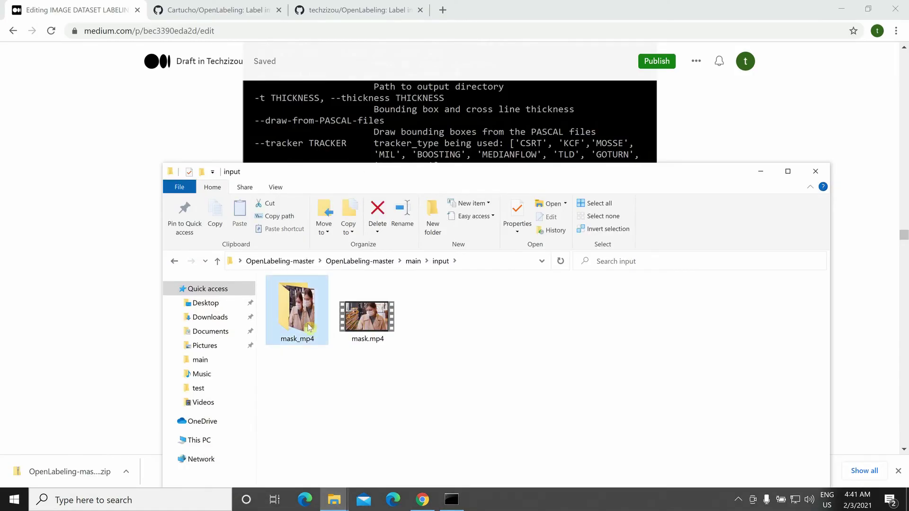
{"action": "scroll", "coordinate": [353, 341], "scroll_direction": "down", "scroll_amount": 10}
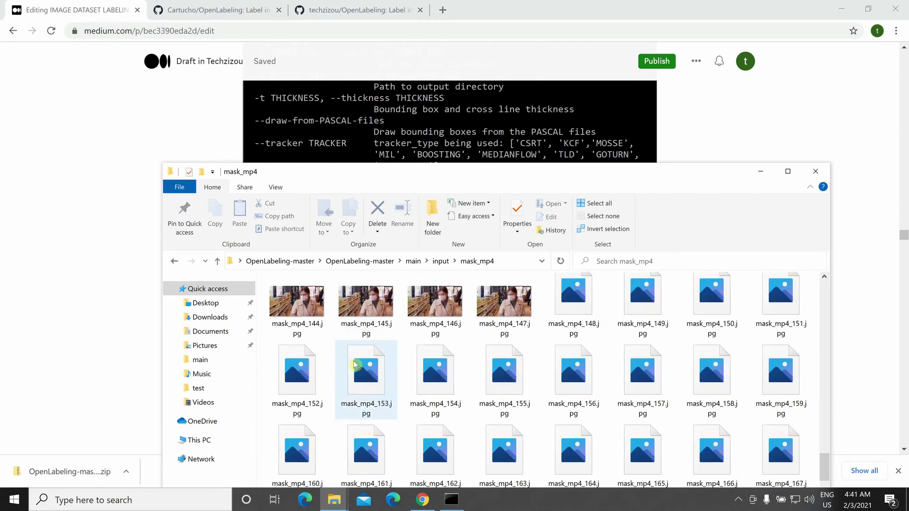
{"action": "scroll", "coordinate": [299, 290], "scroll_direction": "up", "scroll_amount": 5}
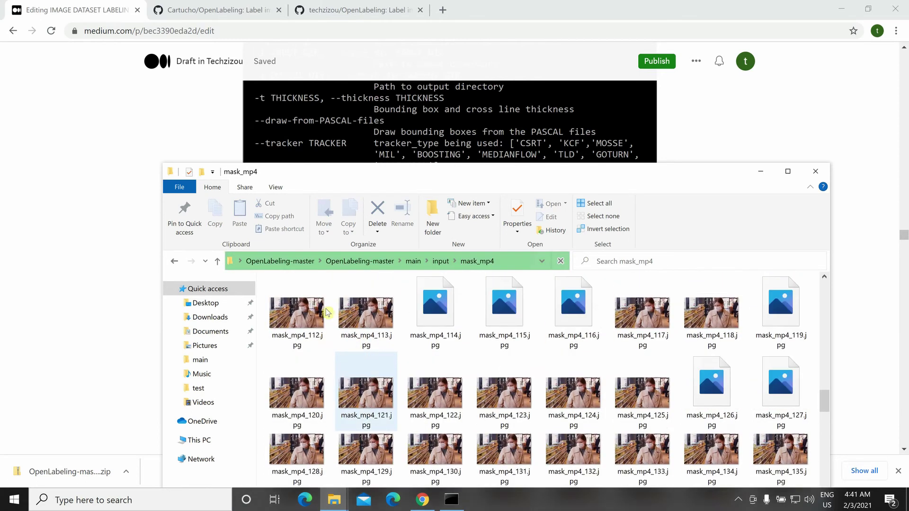
{"action": "left_click", "coordinate": [441, 261]}
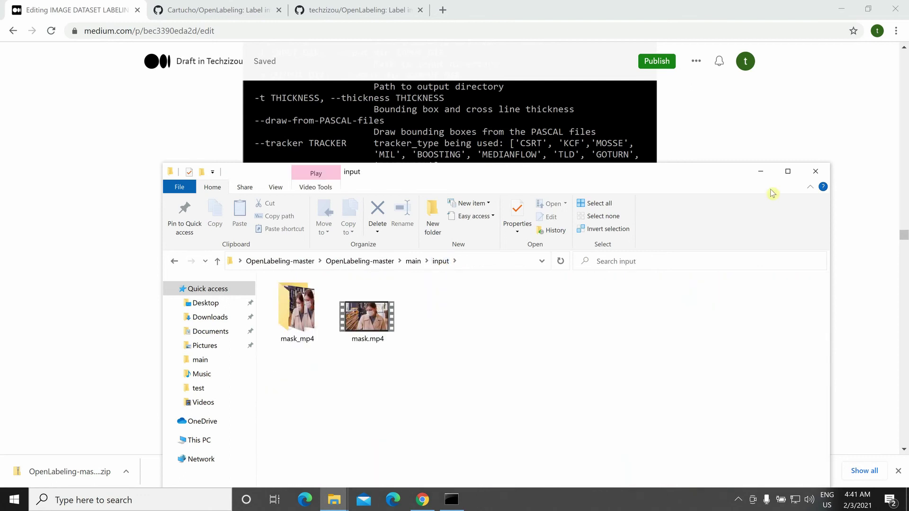
{"action": "left_click", "coordinate": [761, 172]}
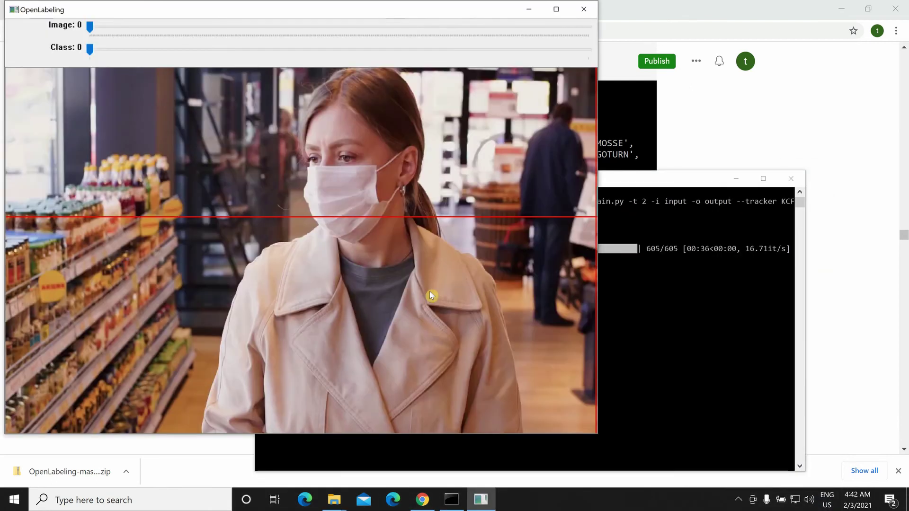
- Confirm all 605 frames in mask_mp4 and bring OpenLabeling, showing image 0 of 604, forward
{"action": "left_click", "coordinate": [639, 187]}
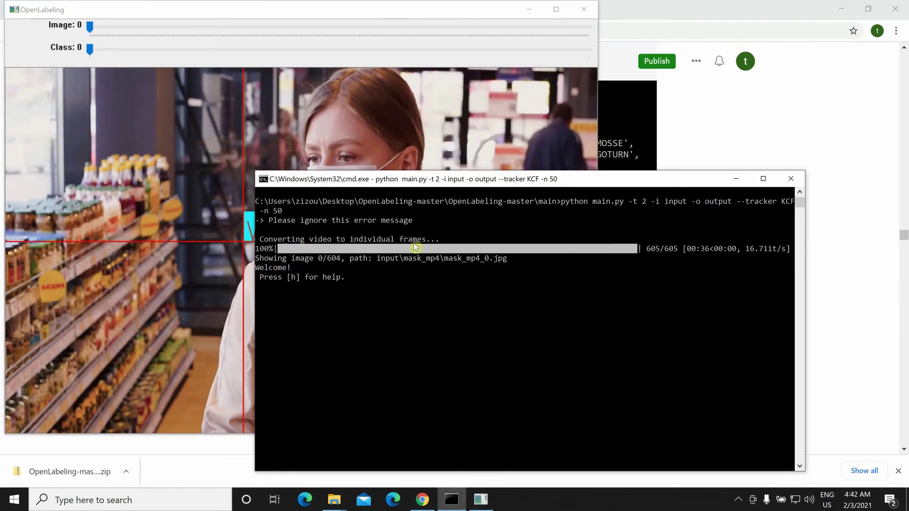
{"action": "left_click_drag", "start_coordinate": [478, 186], "coordinate": [484, 204]}
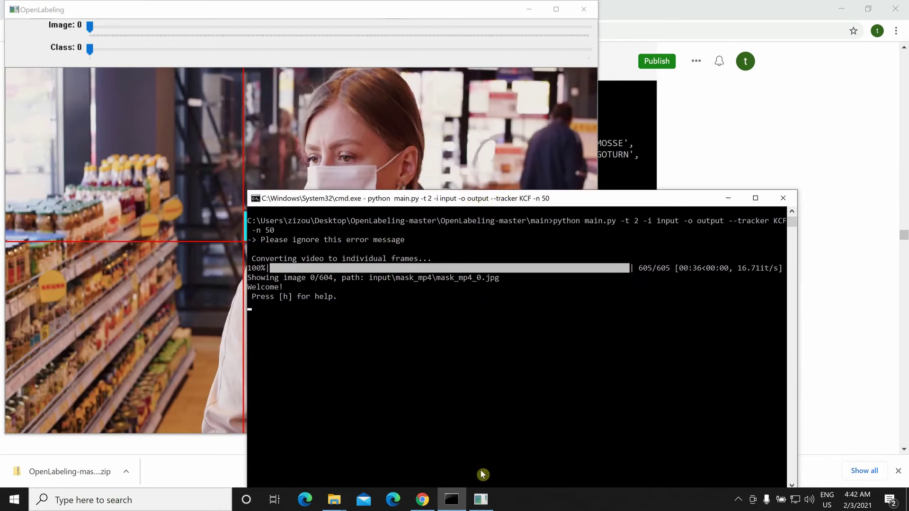
{"action": "mouse_move", "coordinate": [334, 501]}
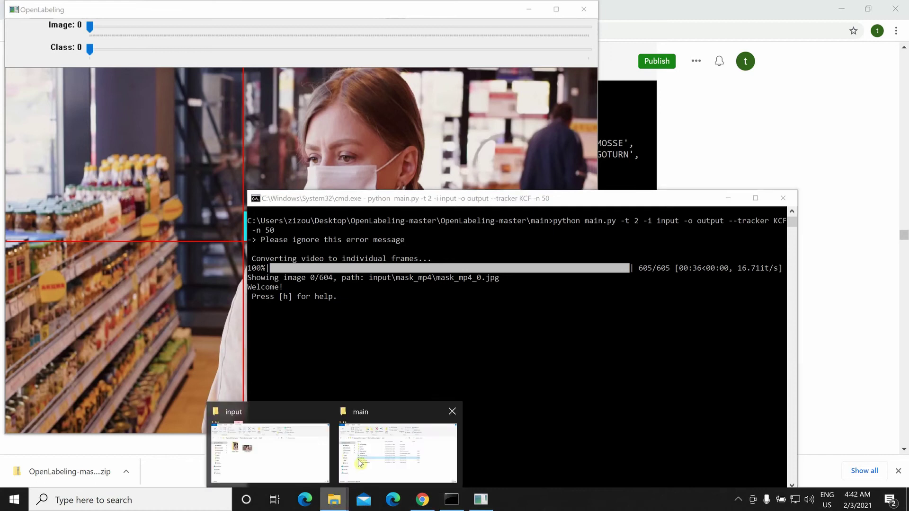
{"action": "left_click", "coordinate": [265, 440]}
{"action": "double_click", "coordinate": [304, 303]}
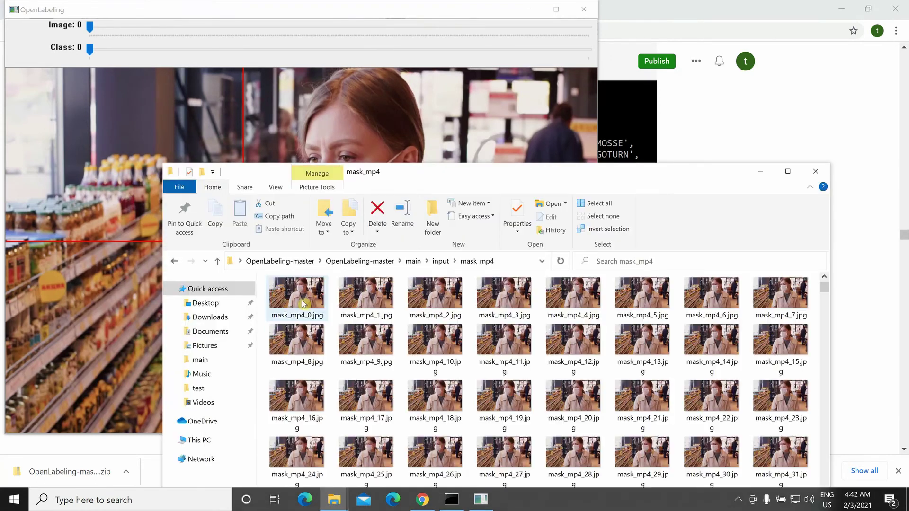
{"action": "scroll", "coordinate": [391, 345], "scroll_direction": "down", "scroll_amount": 5}
{"action": "left_click_drag", "start_coordinate": [665, 173], "coordinate": [668, 67]}
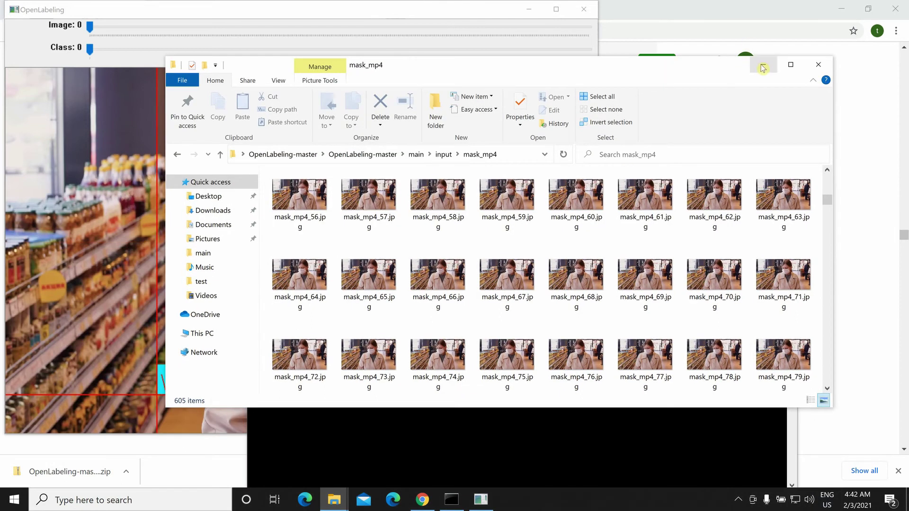
{"action": "left_click", "coordinate": [763, 64]}
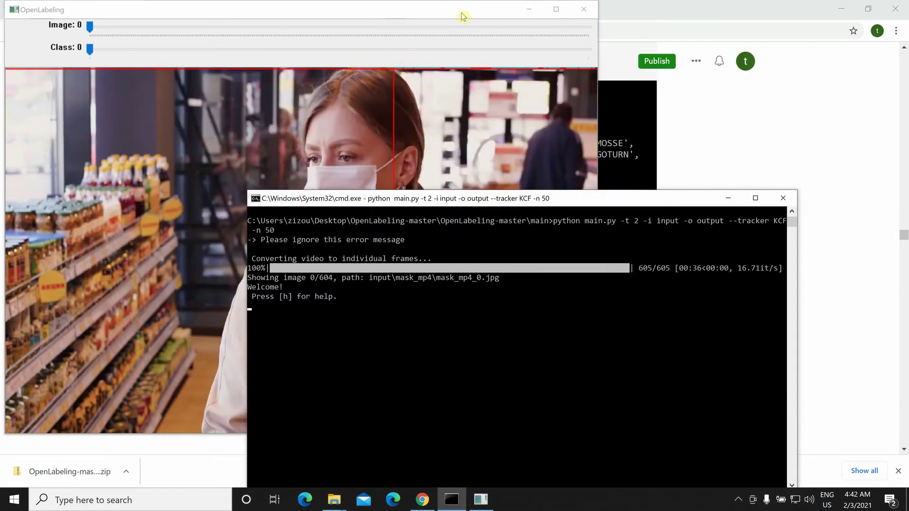
{"action": "left_click", "coordinate": [476, 13]}
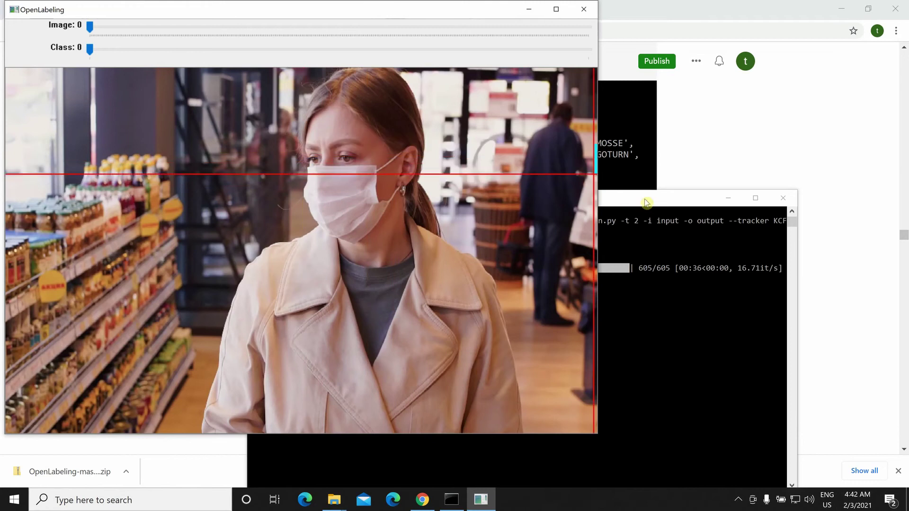
- Draw a with_mask box around the masked face on the first frame
{"action": "left_click_drag", "start_coordinate": [659, 197], "coordinate": [659, 205]}
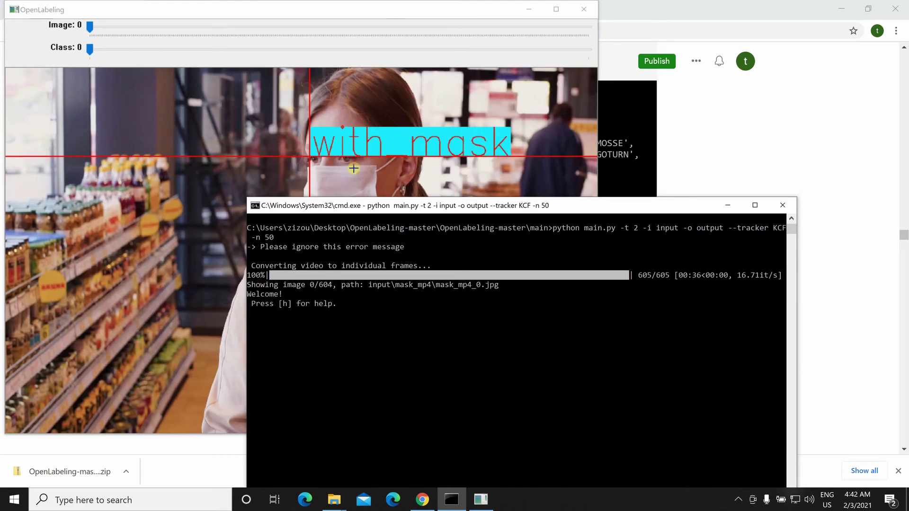
{"action": "left_click_drag", "start_coordinate": [457, 212], "coordinate": [480, 250]}
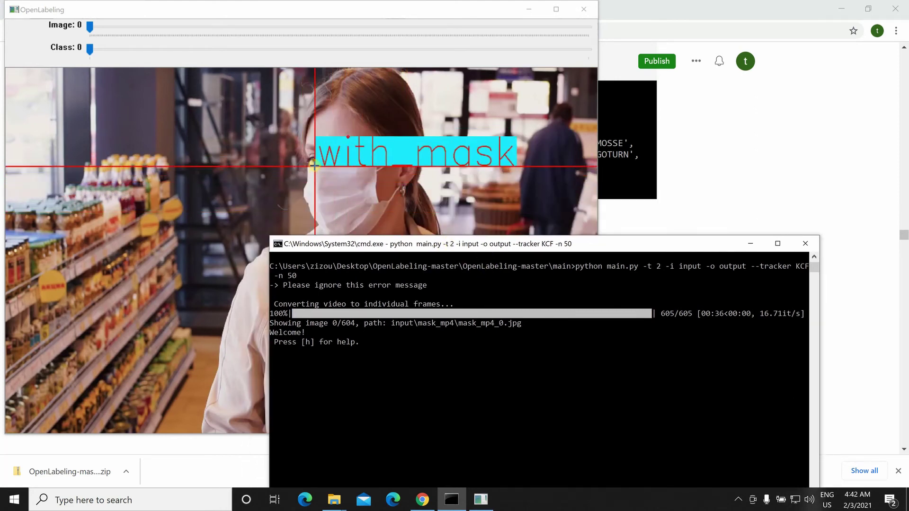
{"action": "left_click", "coordinate": [298, 128]}
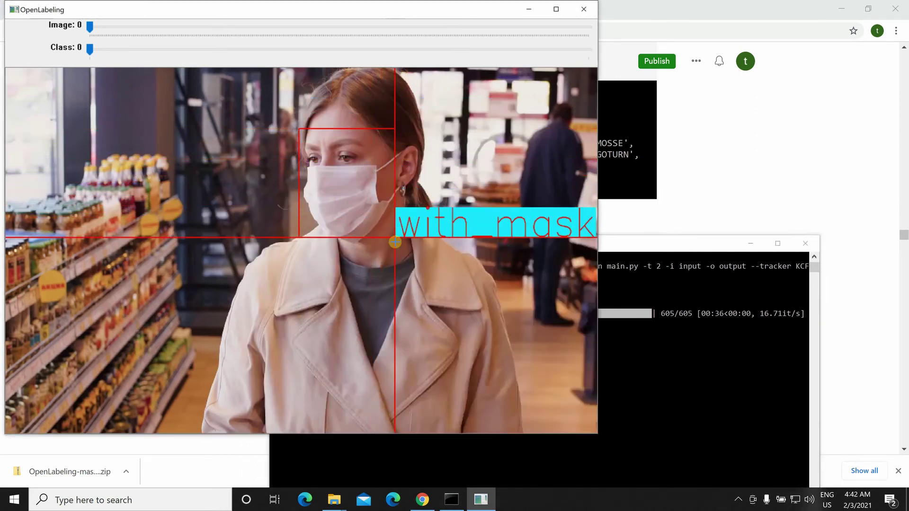
{"action": "left_click", "coordinate": [406, 249]}
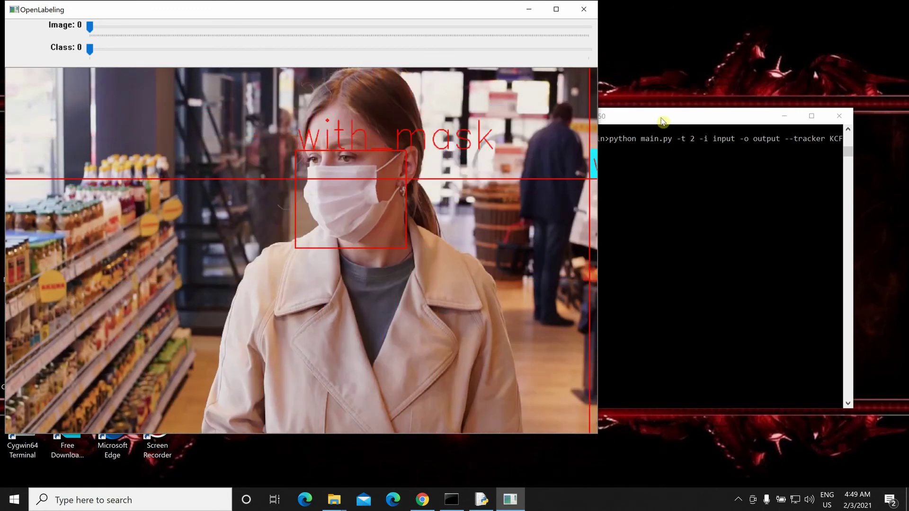
- Step through the KCF-tracked frames up to image 51 with the class kept on with_mask
{"action": "left_click_drag", "start_coordinate": [663, 122], "coordinate": [738, 165]}
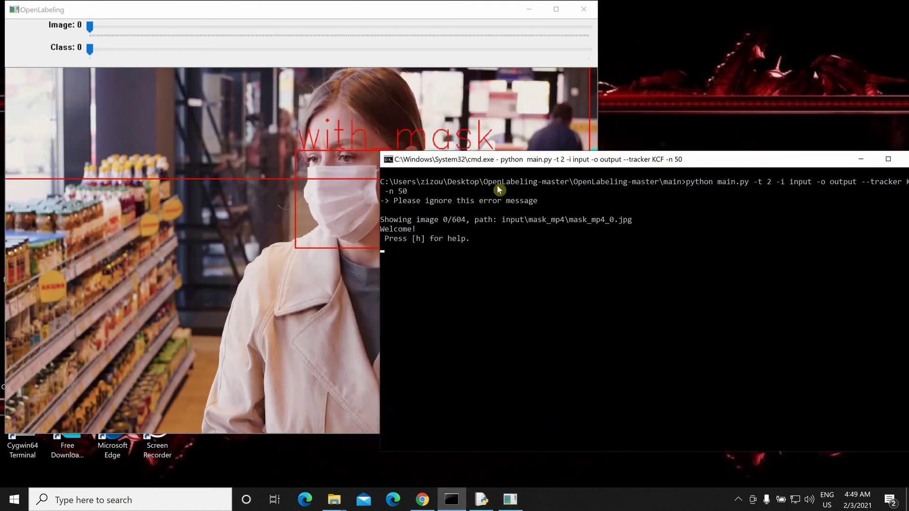
{"action": "left_click_drag", "start_coordinate": [480, 162], "coordinate": [526, 175]}
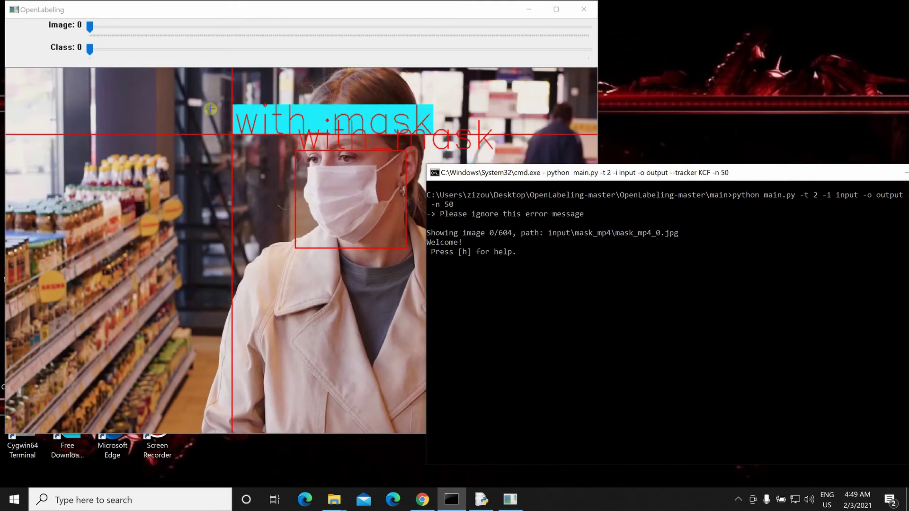
{"action": "left_click", "coordinate": [217, 14]}
{"action": "key", "text": "w"}
{"action": "key", "text": "s"}
{"action": "key", "text": "d"}
{"action": "key", "text": "d"}
{"action": "key", "text": "d"}
{"action": "key", "text": "d"}
{"action": "key", "text": "d"}
{"action": "key", "text": "d"}
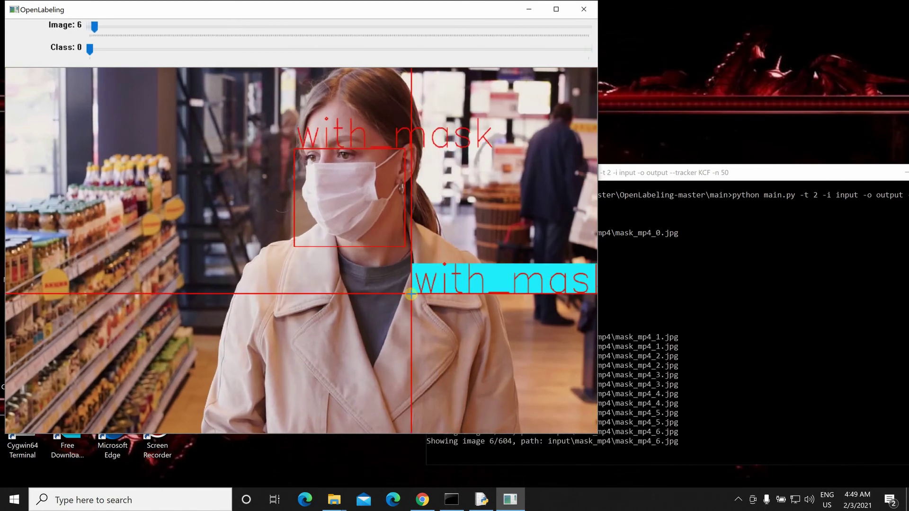
{"action": "key", "text": "d"}
{"action": "key", "text": "d"}
{"action": "key", "text": "d"}
{"action": "key", "text": "d"}
{"action": "key", "text": "d"}
{"action": "key", "text": "d"}
{"action": "key", "text": "d"}
{"action": "key", "text": "d"}
{"action": "key", "text": "d"}
{"action": "key", "text": "d"}
{"action": "key", "text": "d"}
{"action": "key", "text": "d"}
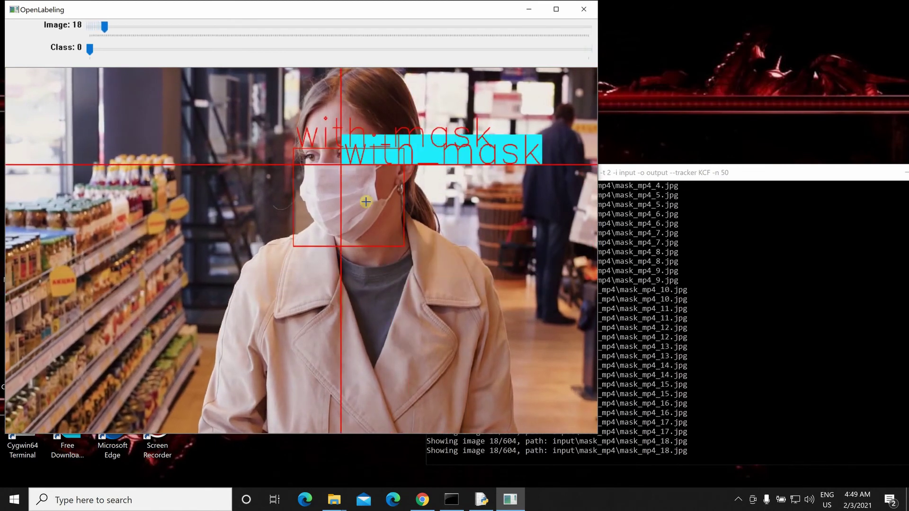
{"action": "key", "text": "d"}
{"action": "left_click_drag", "start_coordinate": [106, 30], "coordinate": [138, 29]}
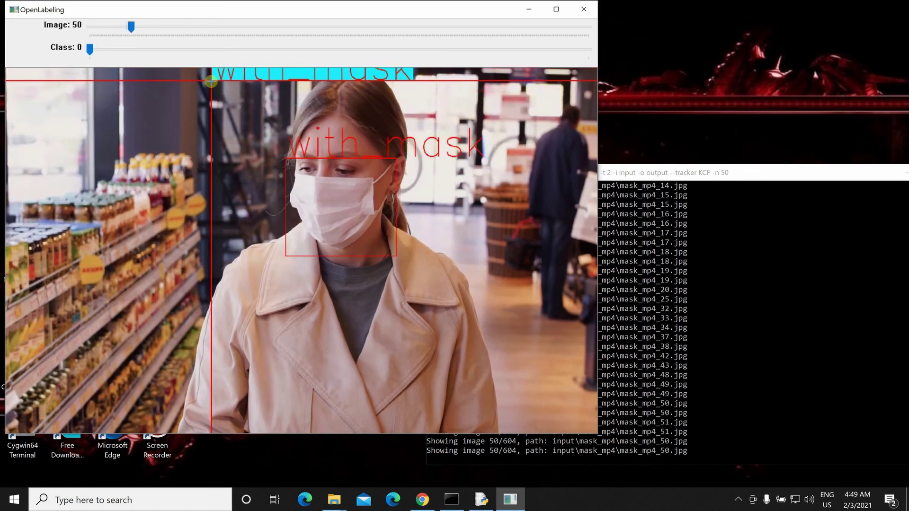
{"action": "key", "text": "d"}
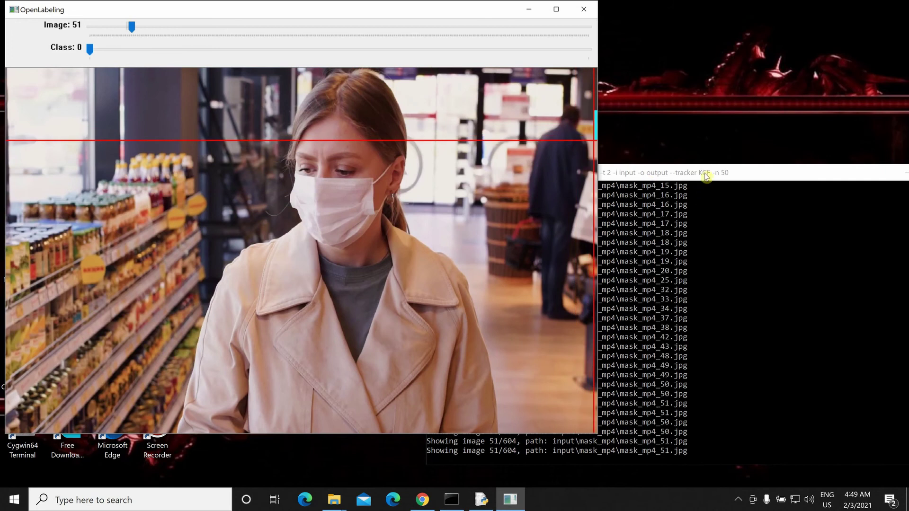
- Redraw the with_mask face box on image 51 and advance to image 102
{"action": "left_click_drag", "start_coordinate": [707, 176], "coordinate": [695, 143]}
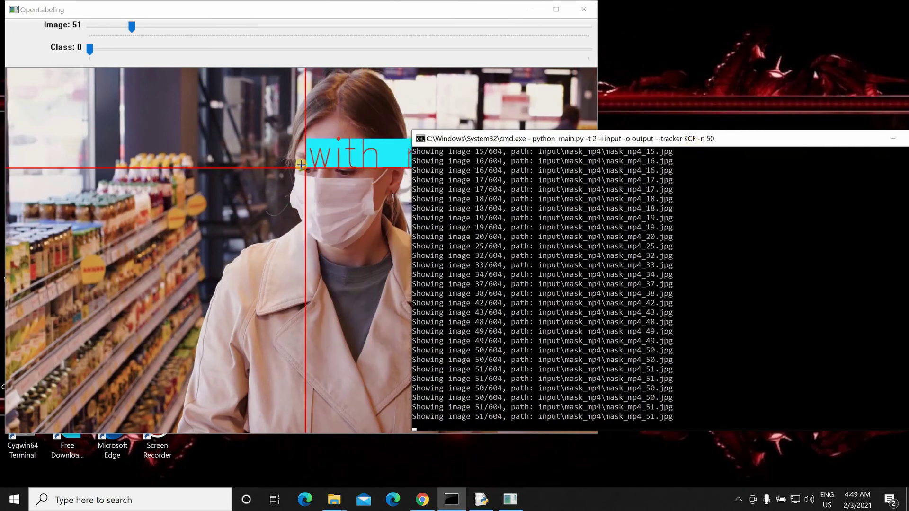
{"action": "left_click", "coordinate": [283, 159]}
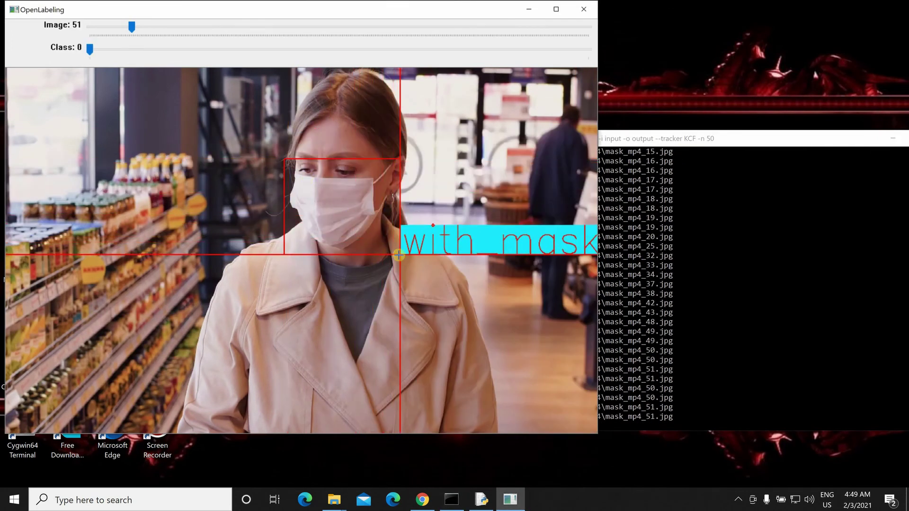
{"action": "left_click", "coordinate": [389, 257]}
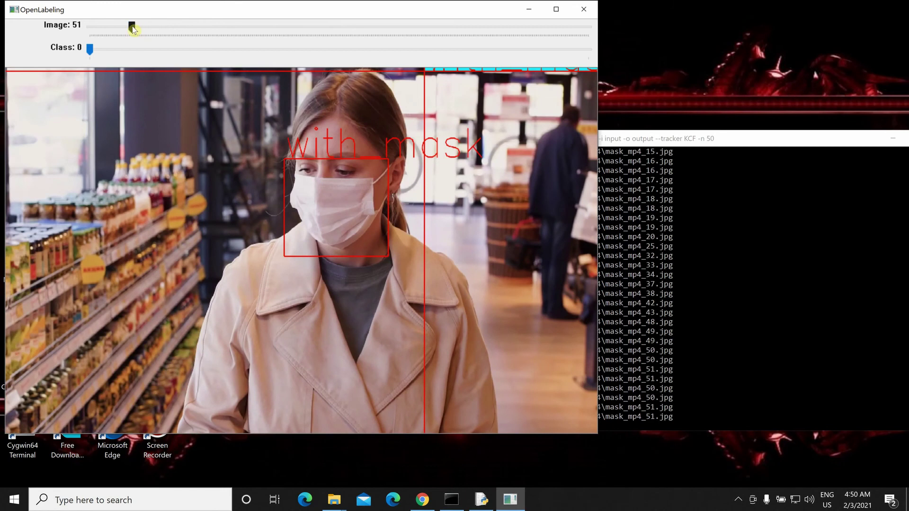
{"action": "left_click_drag", "start_coordinate": [134, 28], "coordinate": [176, 34]}
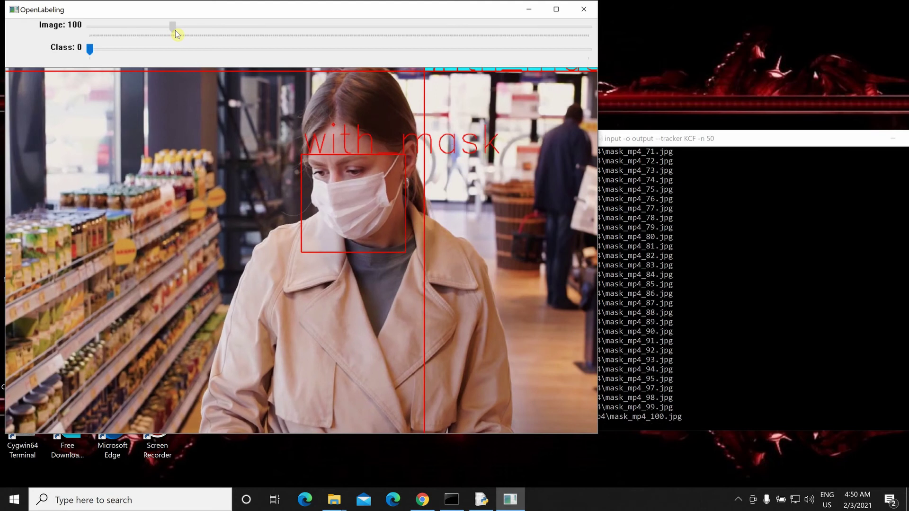
{"action": "key", "text": "d"}
{"action": "key", "text": "d"}
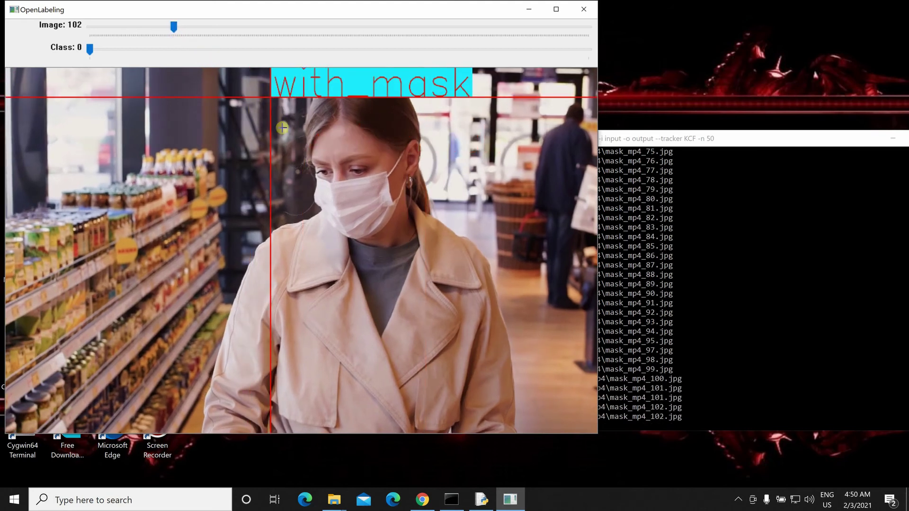
- Stop main.py with Ctrl+C, recall the KCF command, and return to the Medium draft
{"action": "left_click", "coordinate": [672, 274]}
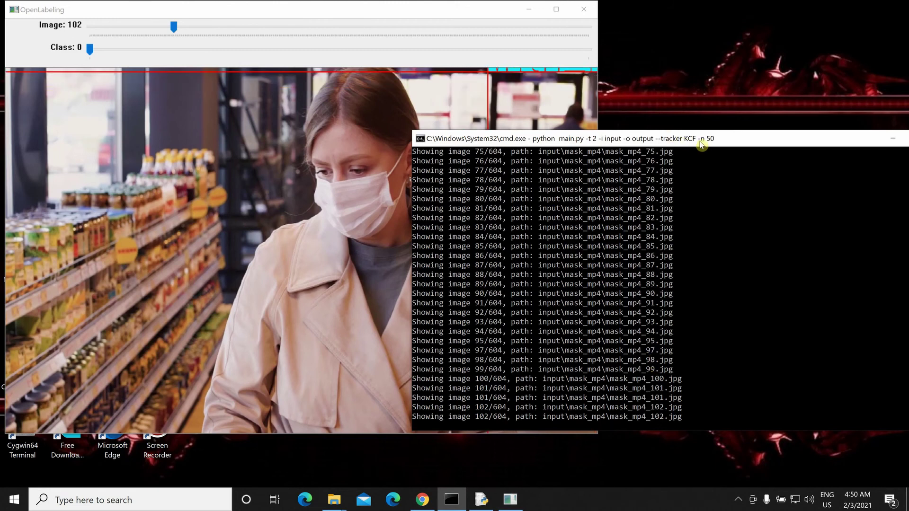
{"action": "left_click_drag", "start_coordinate": [693, 144], "coordinate": [652, 135]}
{"action": "key", "text": "ctrl+c"}
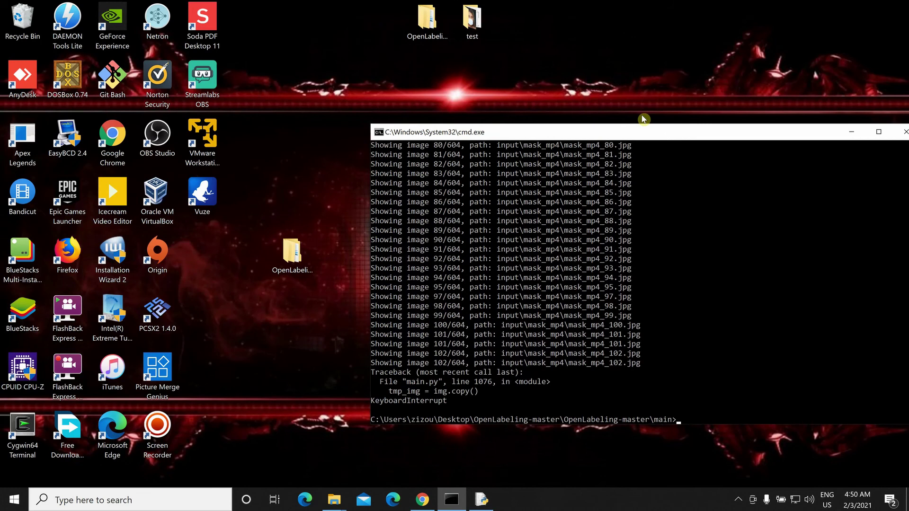
{"action": "key", "text": "Up"}
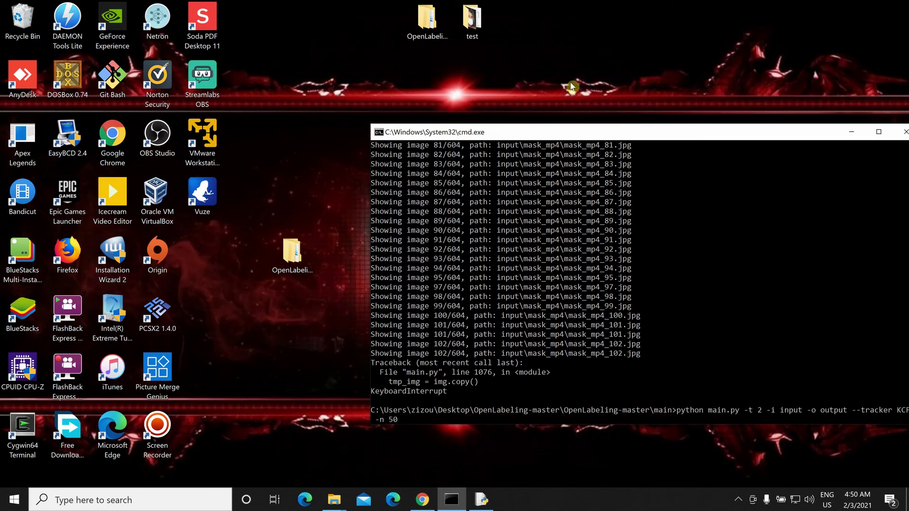
{"action": "left_click_drag", "start_coordinate": [647, 142], "coordinate": [567, 114]}
{"action": "key", "text": "alt+Tab"}
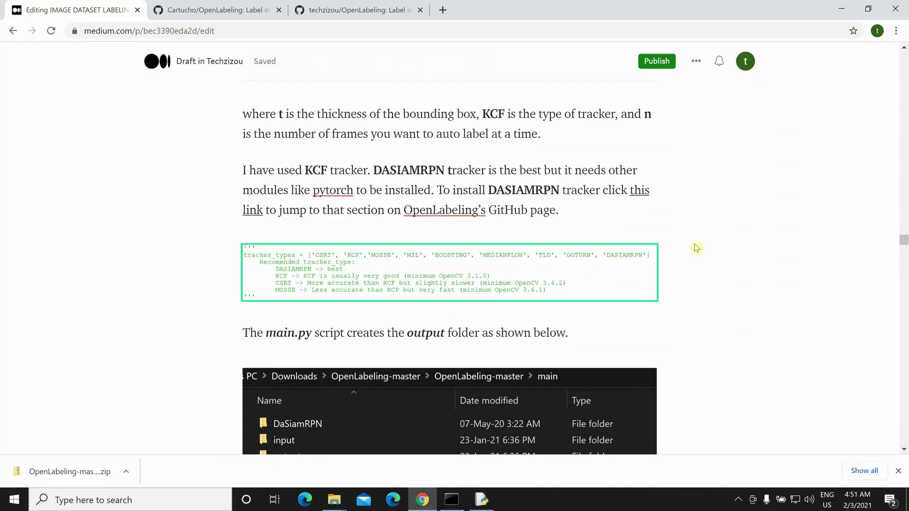
- Switch to the Cartucho/OpenLabeling GitHub tab and scroll its README to the DASIAMRPN section
{"action": "left_click", "coordinate": [211, 11]}
{"action": "scroll", "coordinate": [304, 382], "scroll_direction": "down", "scroll_amount": 20}
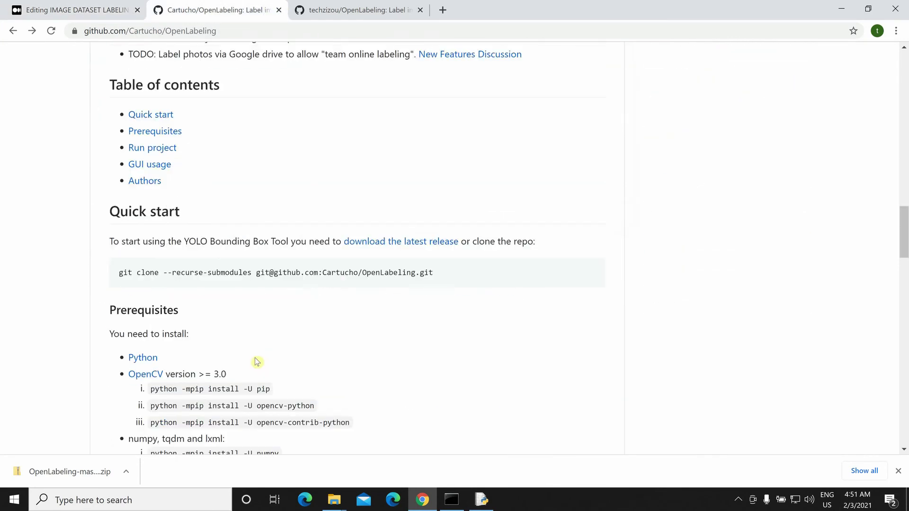
{"action": "scroll", "coordinate": [251, 360], "scroll_direction": "down", "scroll_amount": 6}
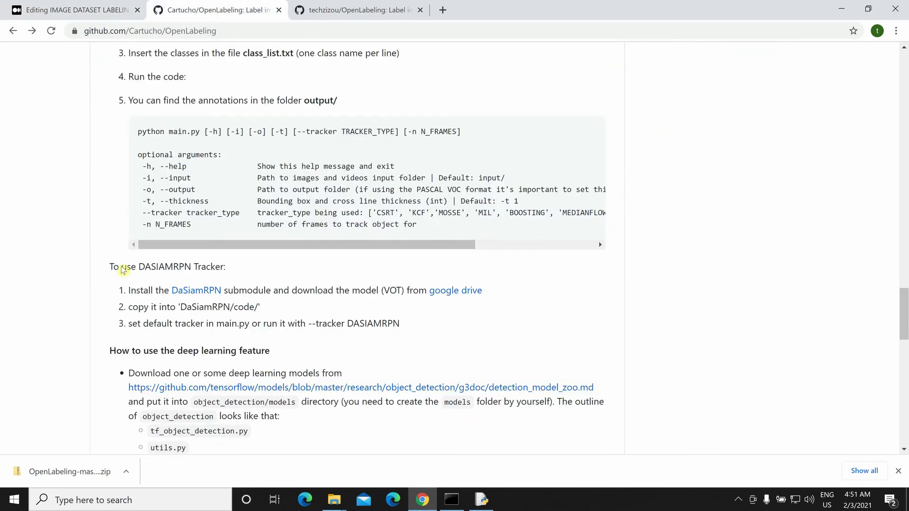
{"action": "scroll", "coordinate": [118, 307], "scroll_direction": "up", "scroll_amount": 2}
{"action": "scroll", "coordinate": [138, 334], "scroll_direction": "down", "scroll_amount": 1}
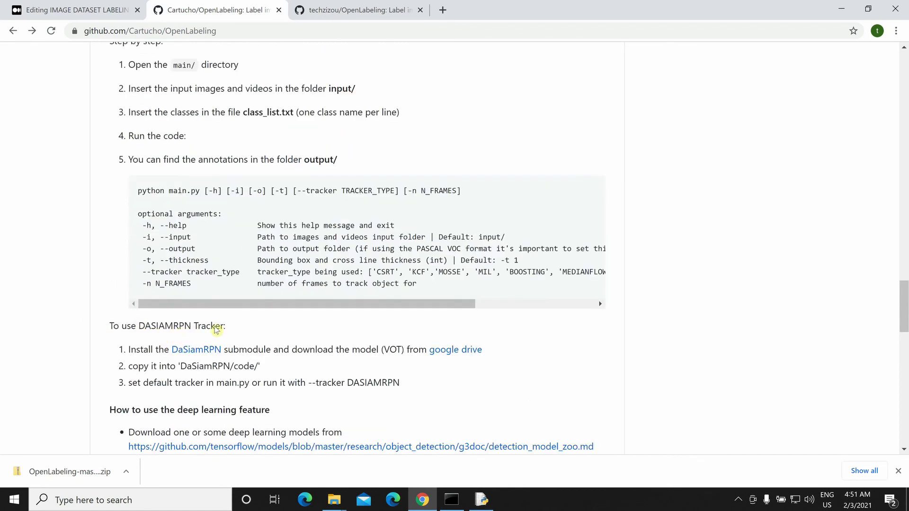
{"action": "scroll", "coordinate": [217, 327], "scroll_direction": "down", "scroll_amount": 1}
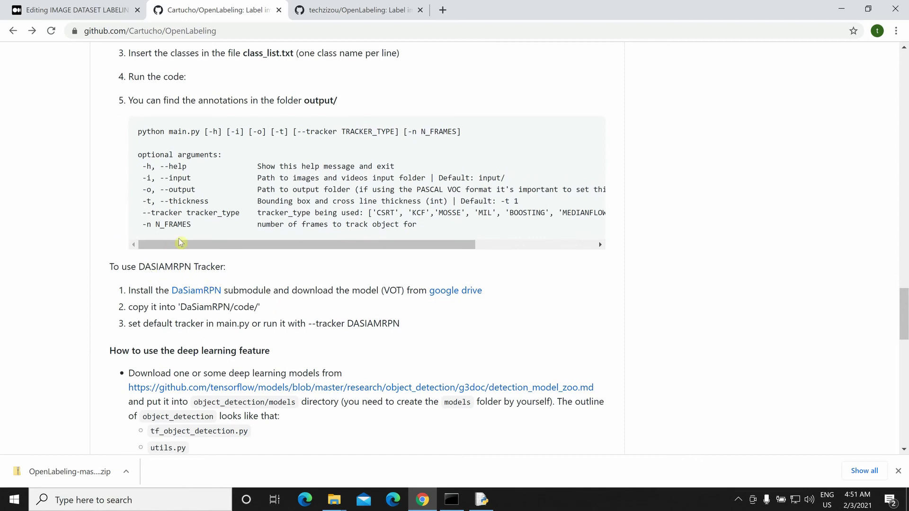
{"action": "scroll", "coordinate": [180, 243], "scroll_direction": "up", "scroll_amount": 2}
{"action": "scroll", "coordinate": [241, 158], "scroll_direction": "down", "scroll_amount": 2}
{"action": "scroll", "coordinate": [199, 252], "scroll_direction": "down", "scroll_amount": 1}
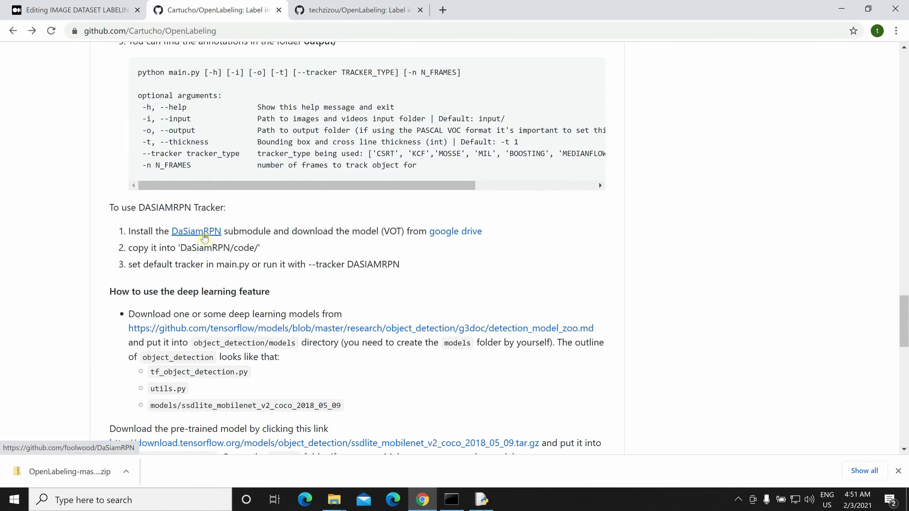
- Open the linked foolwood/DaSiamRPN repository, skim its README, then return to the Medium draft
{"action": "left_click", "coordinate": [204, 237]}
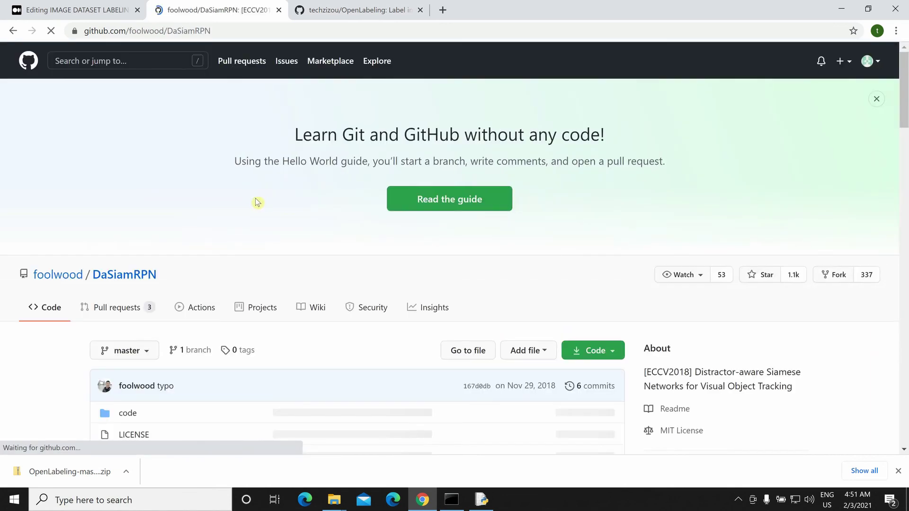
{"action": "scroll", "coordinate": [263, 195], "scroll_direction": "down", "scroll_amount": 2}
{"action": "scroll", "coordinate": [263, 194], "scroll_direction": "down", "scroll_amount": 10}
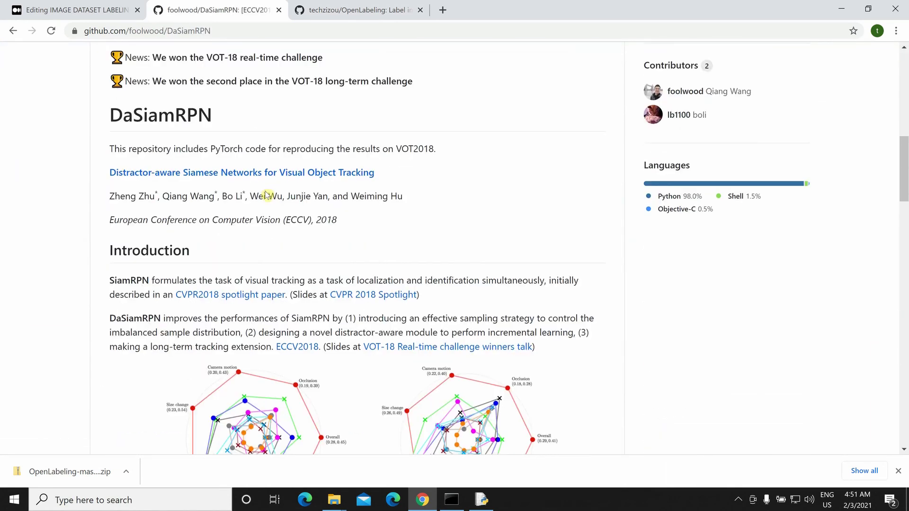
{"action": "scroll", "coordinate": [265, 194], "scroll_direction": "down", "scroll_amount": 15}
{"action": "scroll", "coordinate": [265, 191], "scroll_direction": "down", "scroll_amount": 13}
{"action": "scroll", "coordinate": [334, 190], "scroll_direction": "up", "scroll_amount": 2}
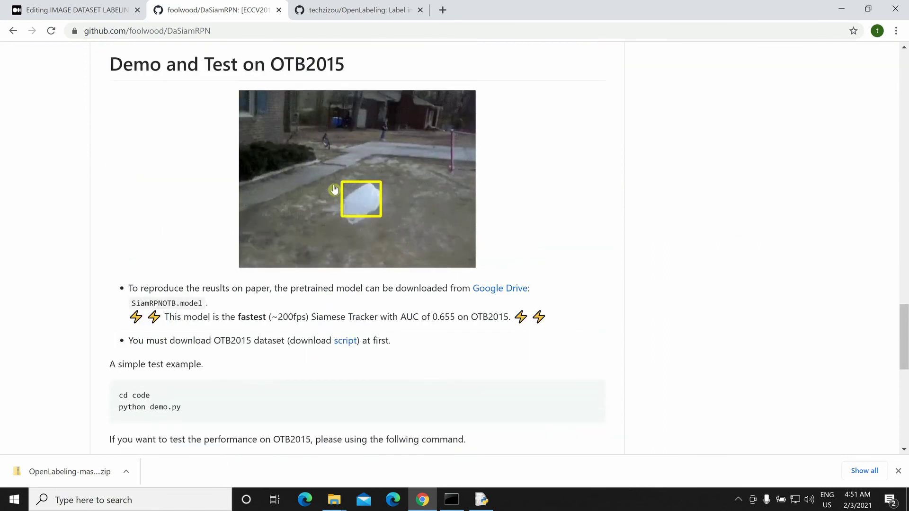
{"action": "scroll", "coordinate": [290, 203], "scroll_direction": "up", "scroll_amount": 20}
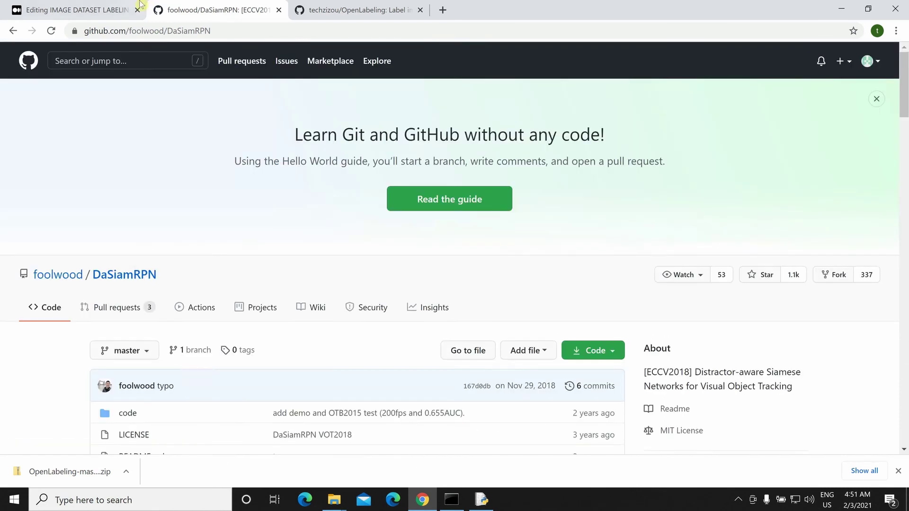
{"action": "left_click", "coordinate": [90, 9]}
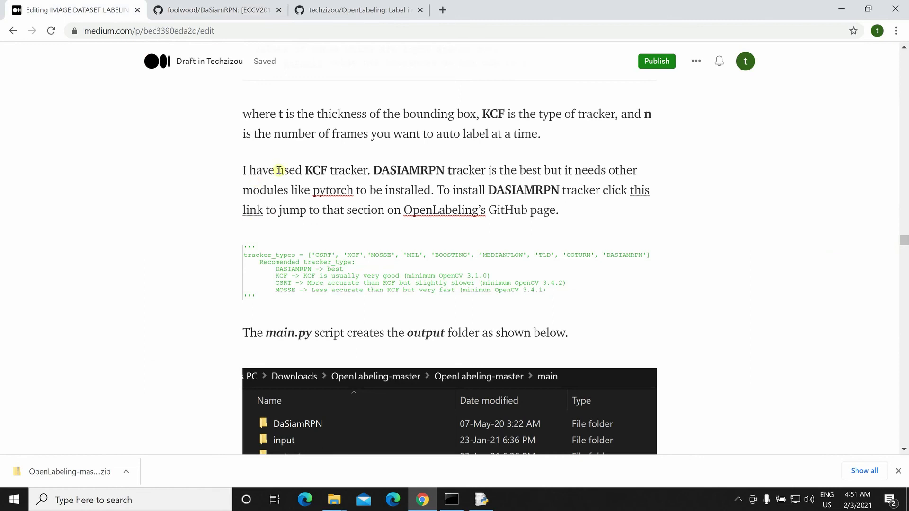
- Review the Medium draft down to SECTION (C) on main_auto.py, then minimize Chrome to the desktop
{"action": "scroll", "coordinate": [275, 171], "scroll_direction": "up", "scroll_amount": 3}
{"action": "scroll", "coordinate": [298, 231], "scroll_direction": "down", "scroll_amount": 5}
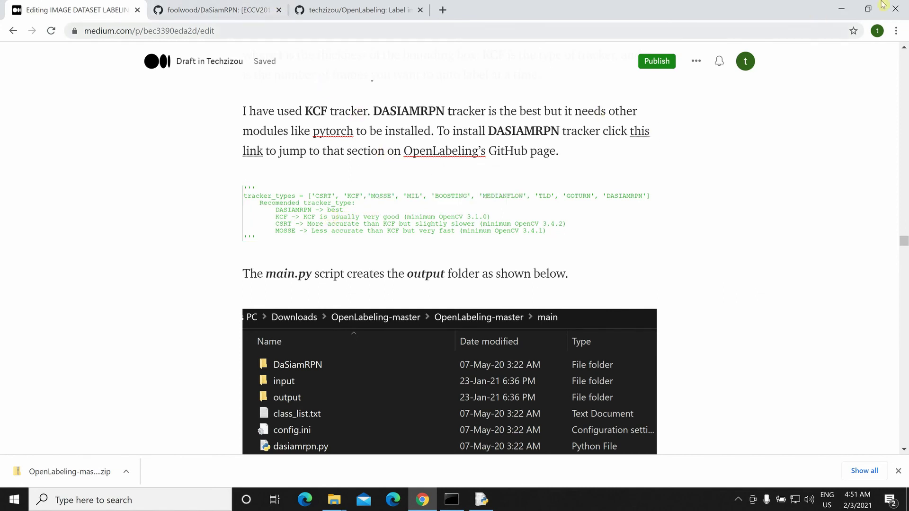
{"action": "scroll", "coordinate": [252, 196], "scroll_direction": "down", "scroll_amount": 8}
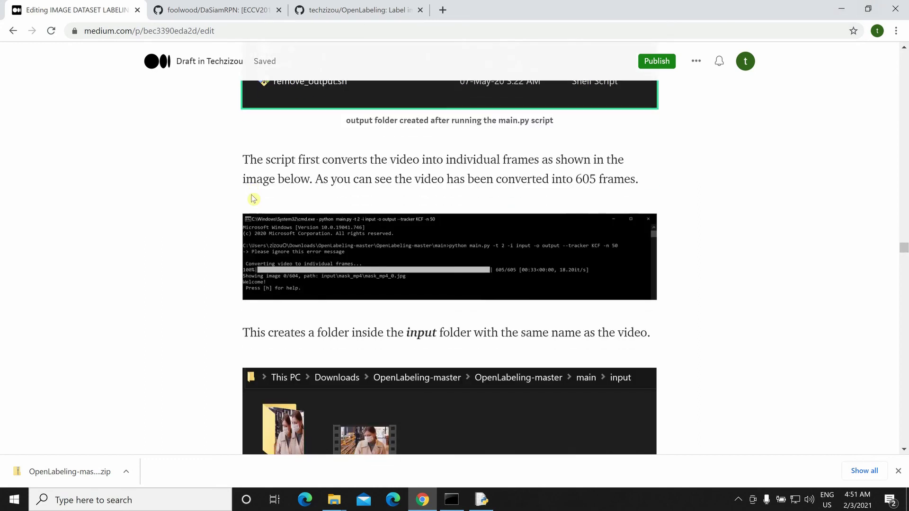
{"action": "scroll", "coordinate": [252, 195], "scroll_direction": "down", "scroll_amount": 5}
{"action": "scroll", "coordinate": [211, 205], "scroll_direction": "down", "scroll_amount": 8}
{"action": "scroll", "coordinate": [209, 207], "scroll_direction": "down", "scroll_amount": 20}
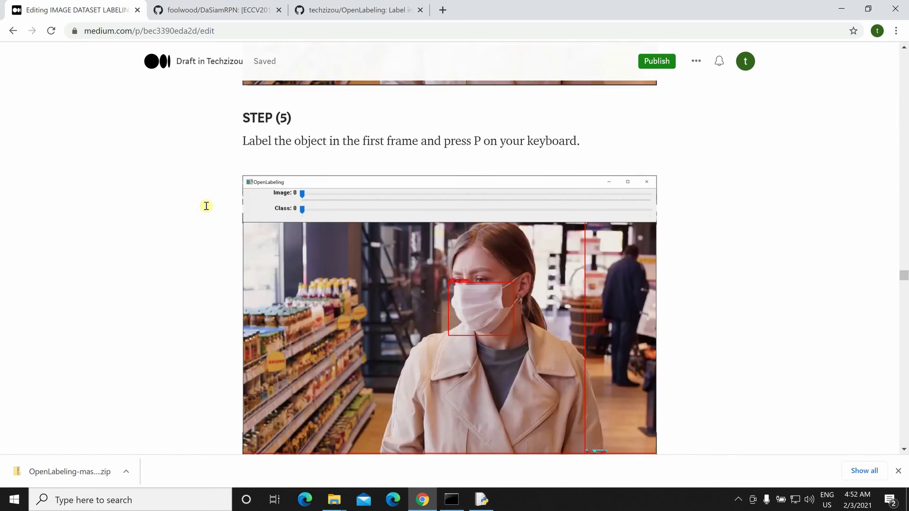
{"action": "scroll", "coordinate": [206, 205], "scroll_direction": "down", "scroll_amount": 11}
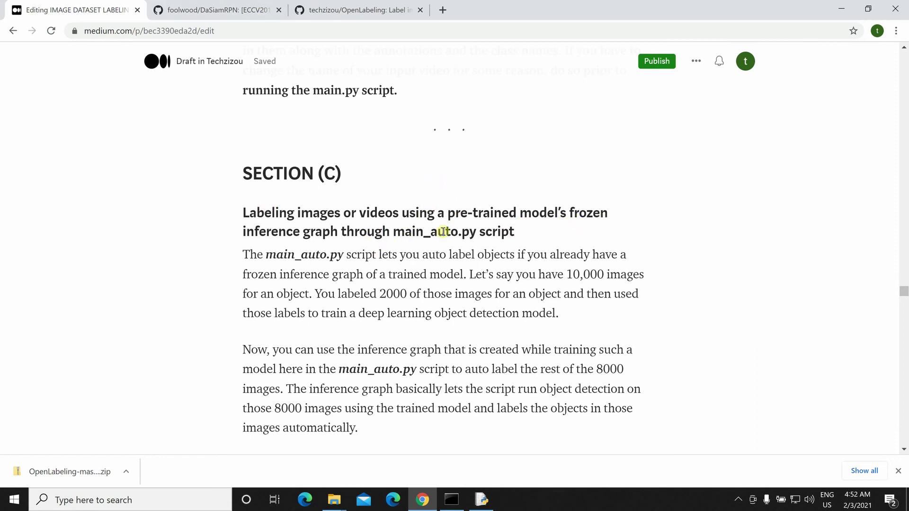
{"action": "scroll", "coordinate": [442, 231], "scroll_direction": "up", "scroll_amount": 10}
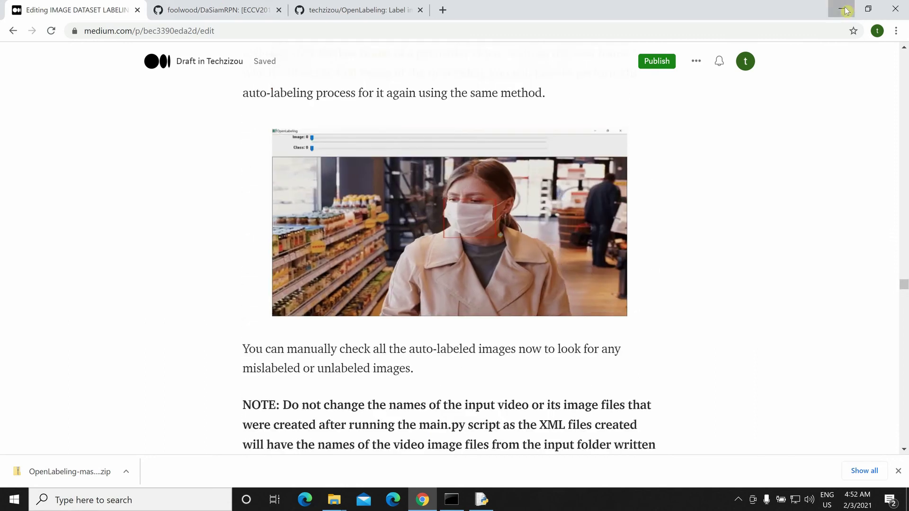
{"action": "left_click", "coordinate": [842, 8]}
- Minimize cmd, bring up the main folder in Explorer, and peek into the input folder before returning
{"action": "left_click", "coordinate": [776, 109]}
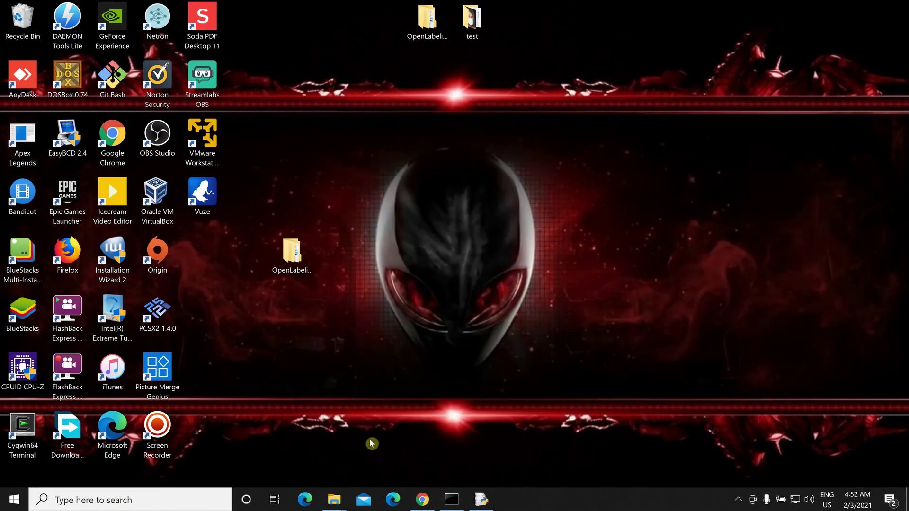
{"action": "mouse_move", "coordinate": [334, 500]}
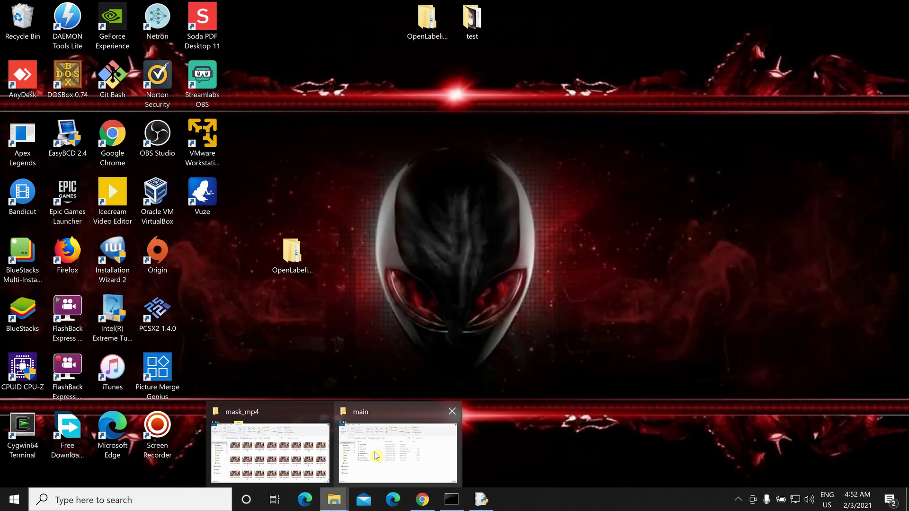
{"action": "left_click", "coordinate": [376, 456]}
{"action": "left_click", "coordinate": [320, 151]}
{"action": "double_click", "coordinate": [321, 151]}
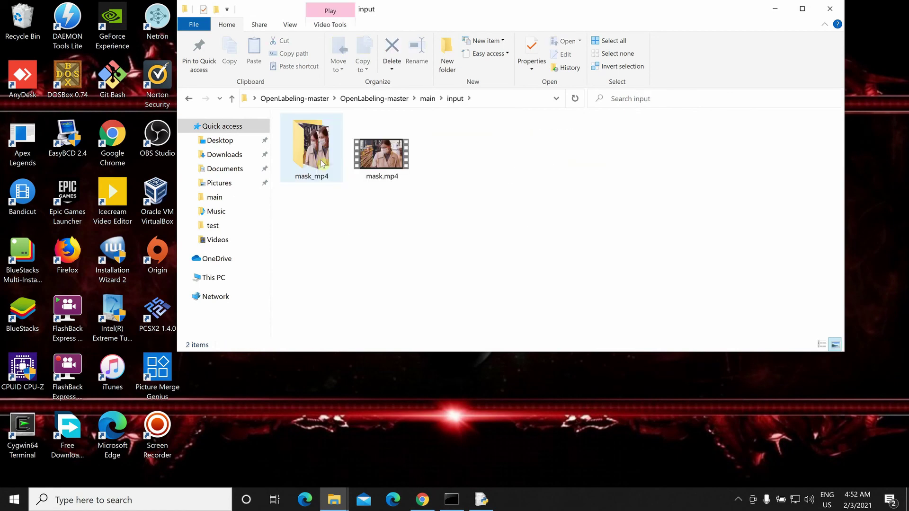
{"action": "left_click", "coordinate": [190, 99]}
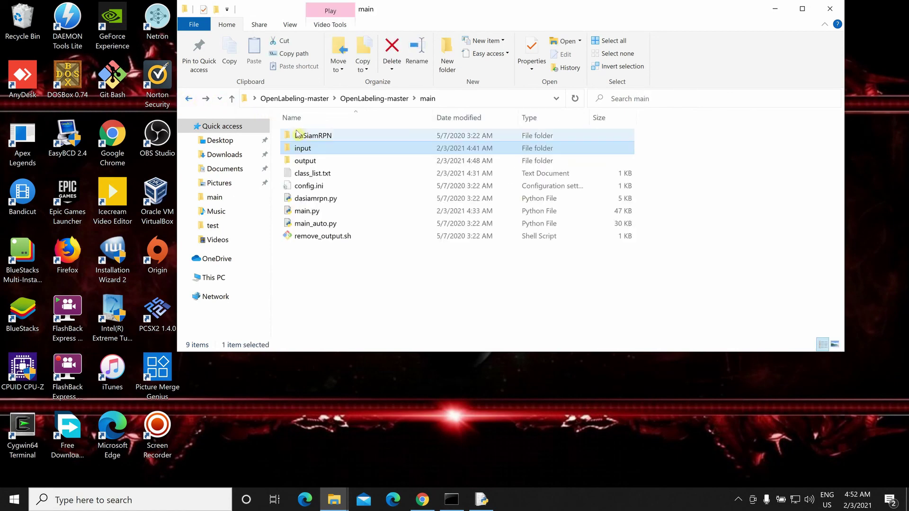
- Open main_auto.py with Edit with IDLE
{"action": "left_click", "coordinate": [314, 224]}
{"action": "right_click", "coordinate": [314, 223]}
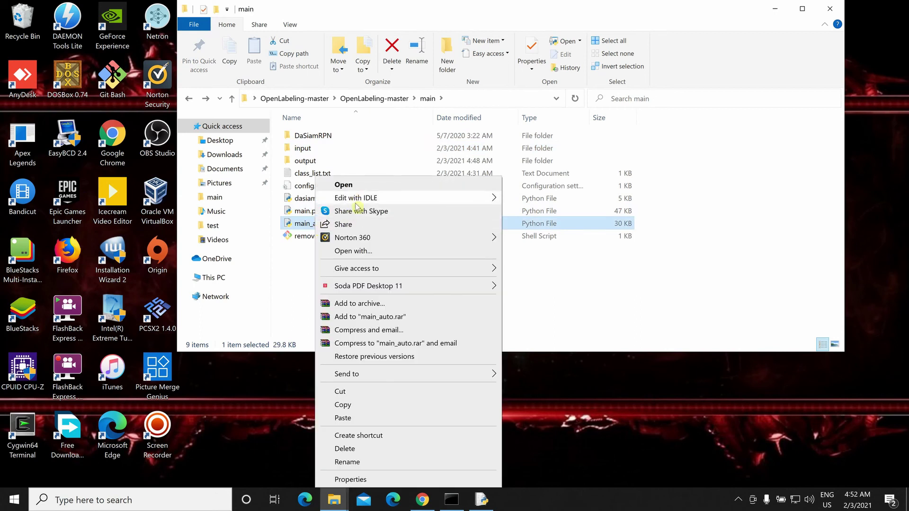
{"action": "left_click", "coordinate": [521, 199]}
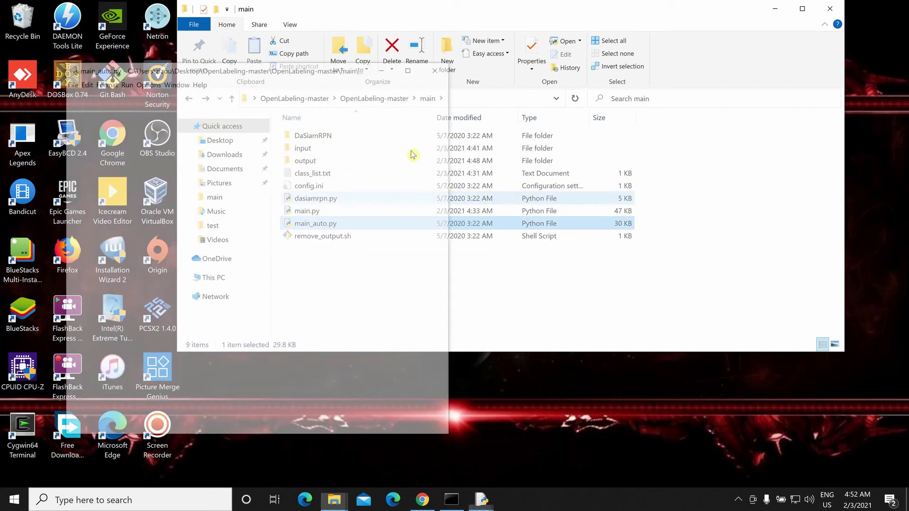
- Maximize IDLE to read main_auto.py's object-detector setup code, then minimize it
{"action": "scroll", "coordinate": [296, 180], "scroll_direction": "down", "scroll_amount": 8}
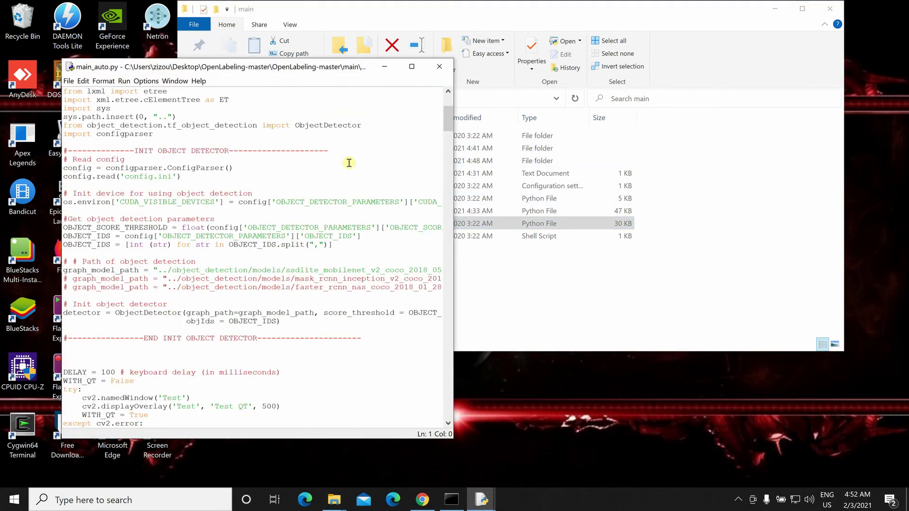
{"action": "left_click", "coordinate": [412, 66]}
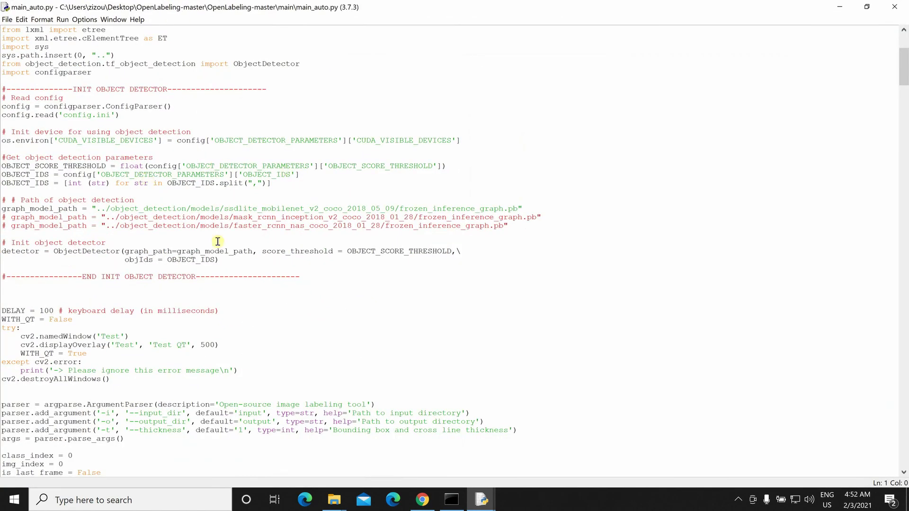
{"action": "scroll", "coordinate": [218, 242], "scroll_direction": "down", "scroll_amount": 2}
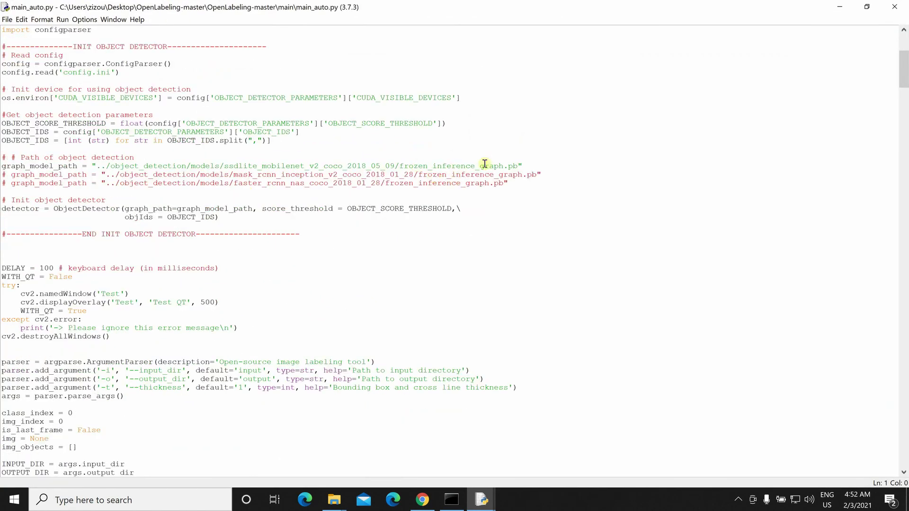
{"action": "left_click", "coordinate": [839, 7]}
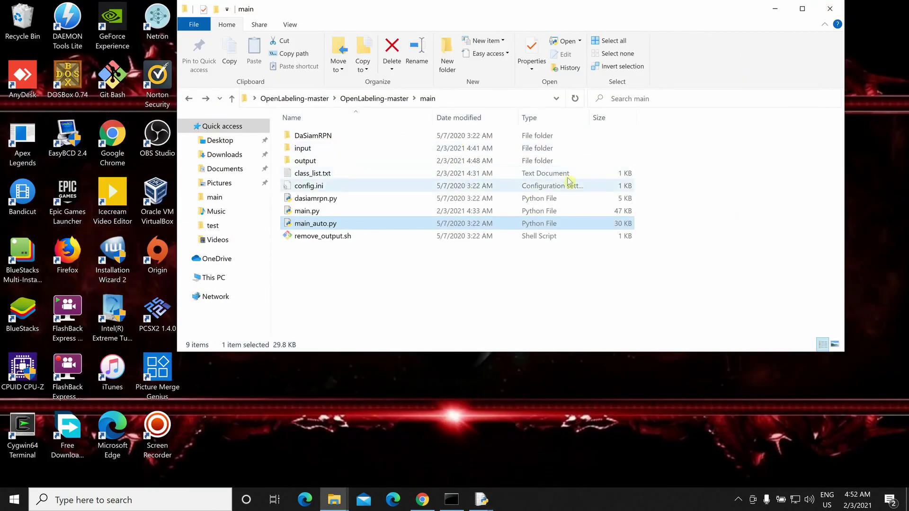